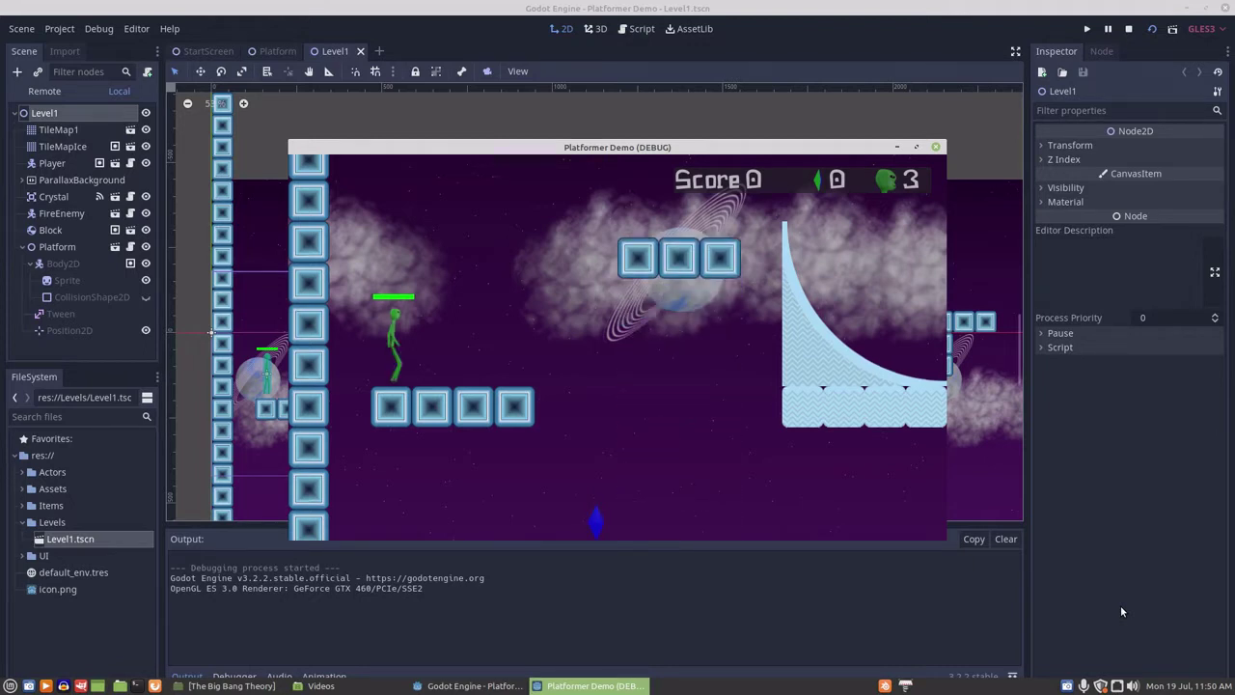
Drop the player off the starting ledge through the crystal and bring it back beneath the moving platform's path in the running level.
key("Right")
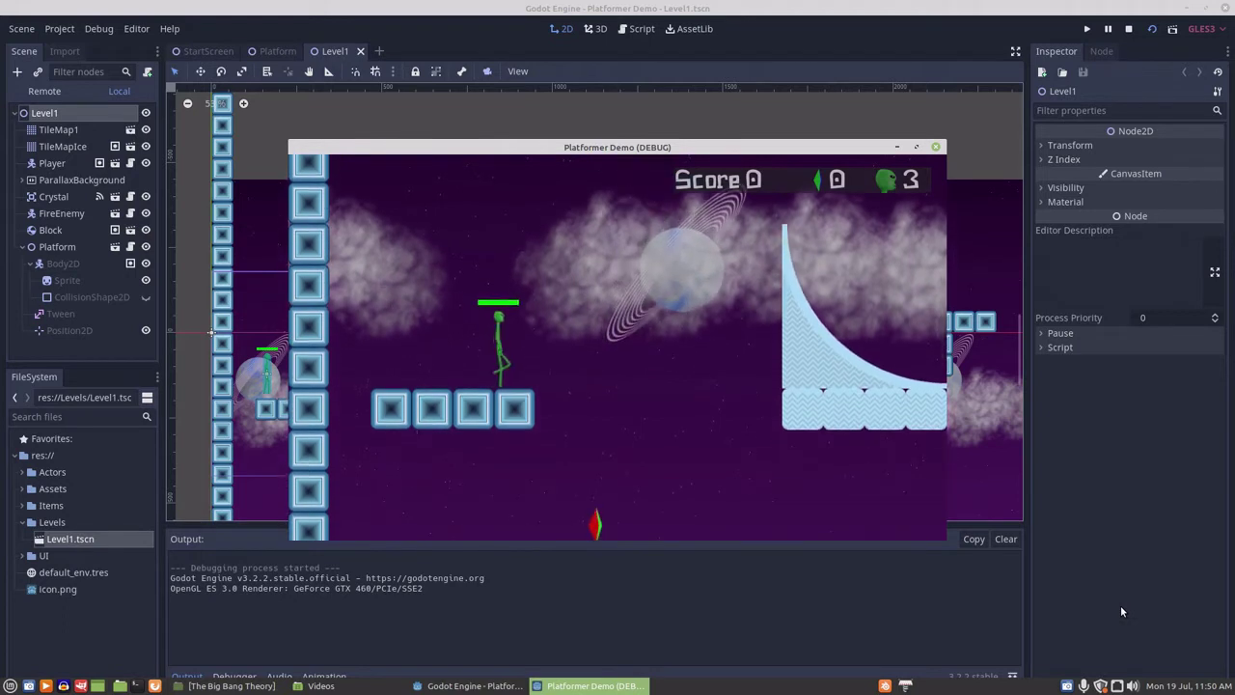
key("Right")
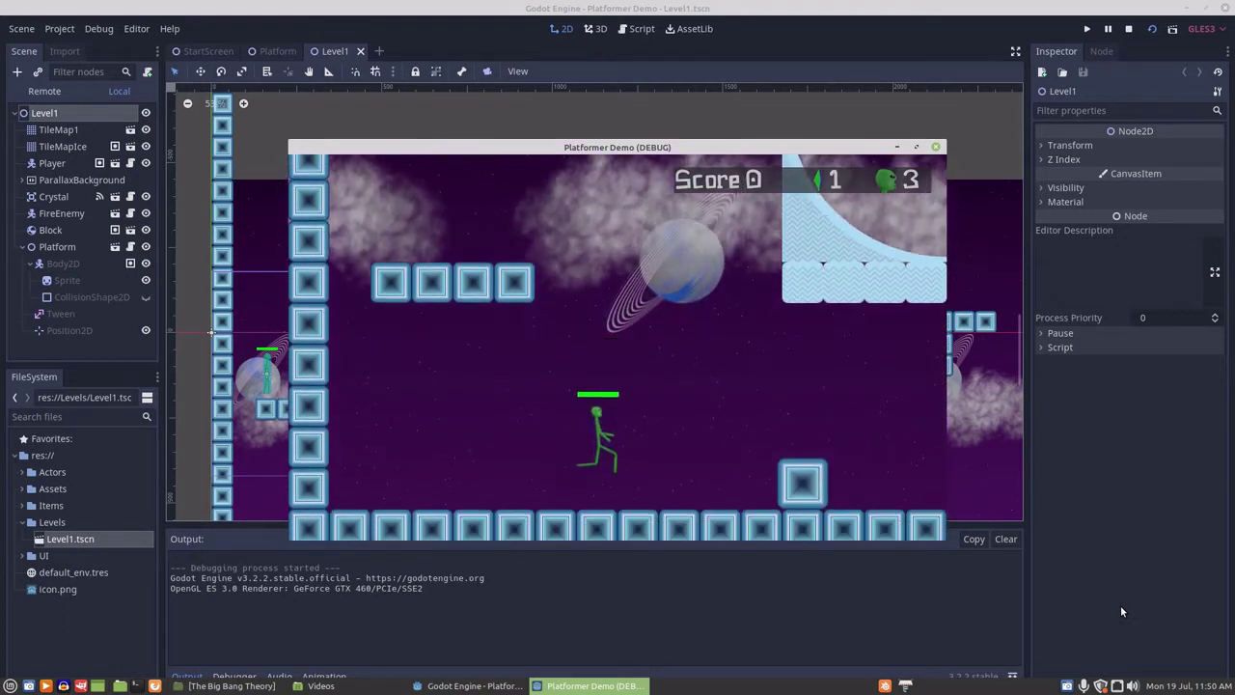
key("Right")
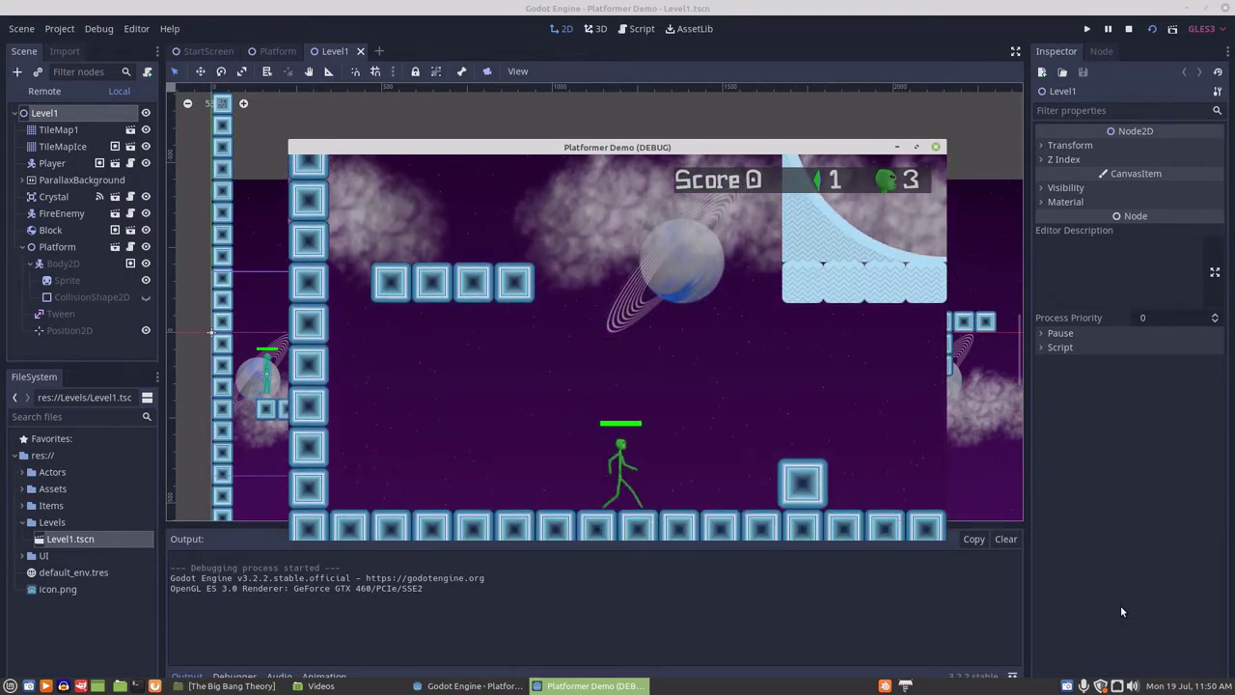
key("Left")
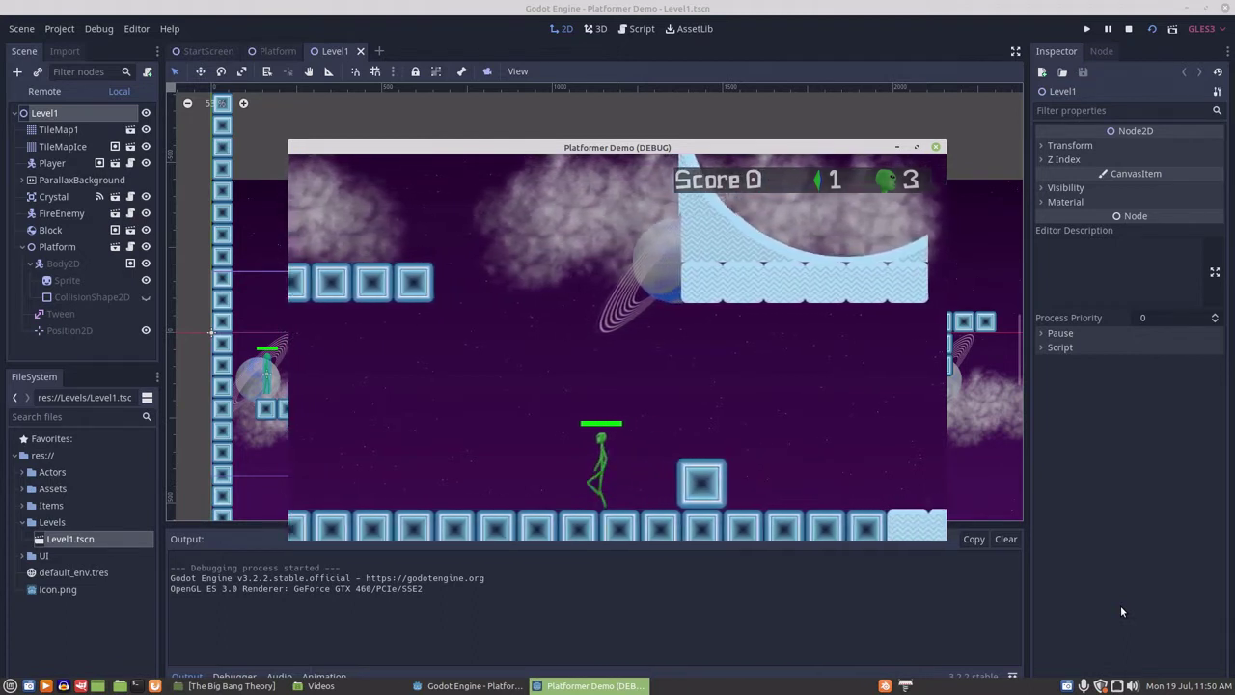
key("Left")
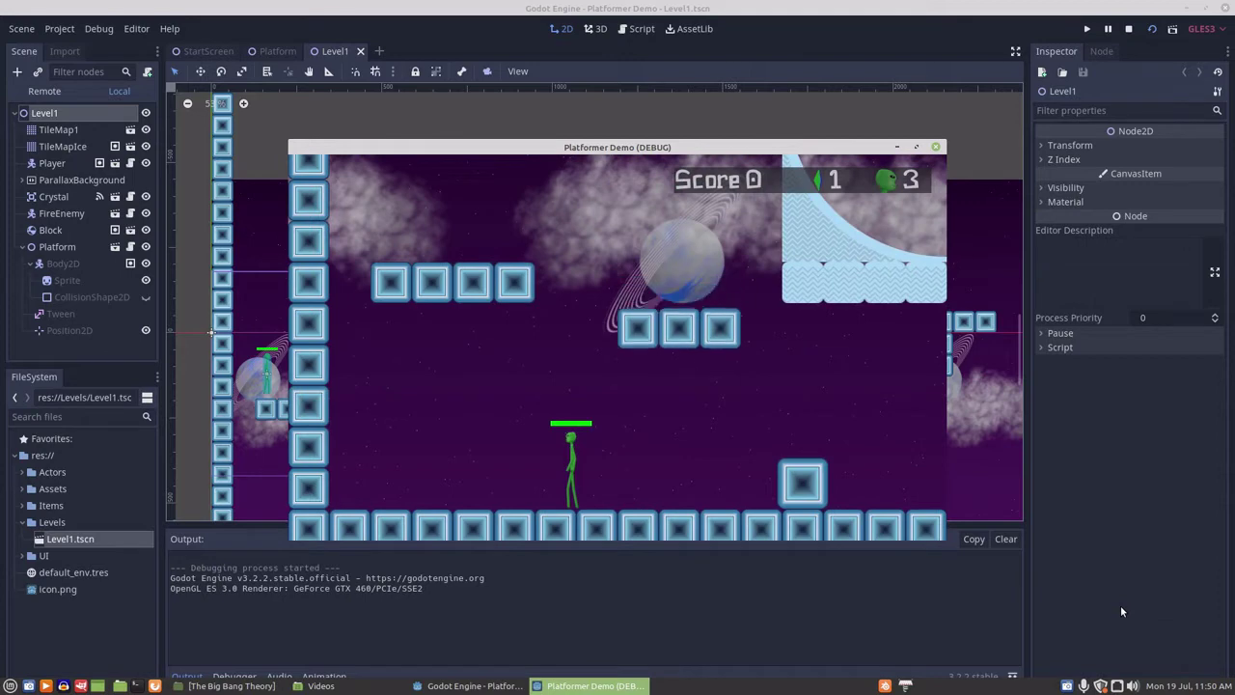
Get the player onto the moving platform and test jumping while riding it upward.
key("Up")
key("Right")
key("Right")
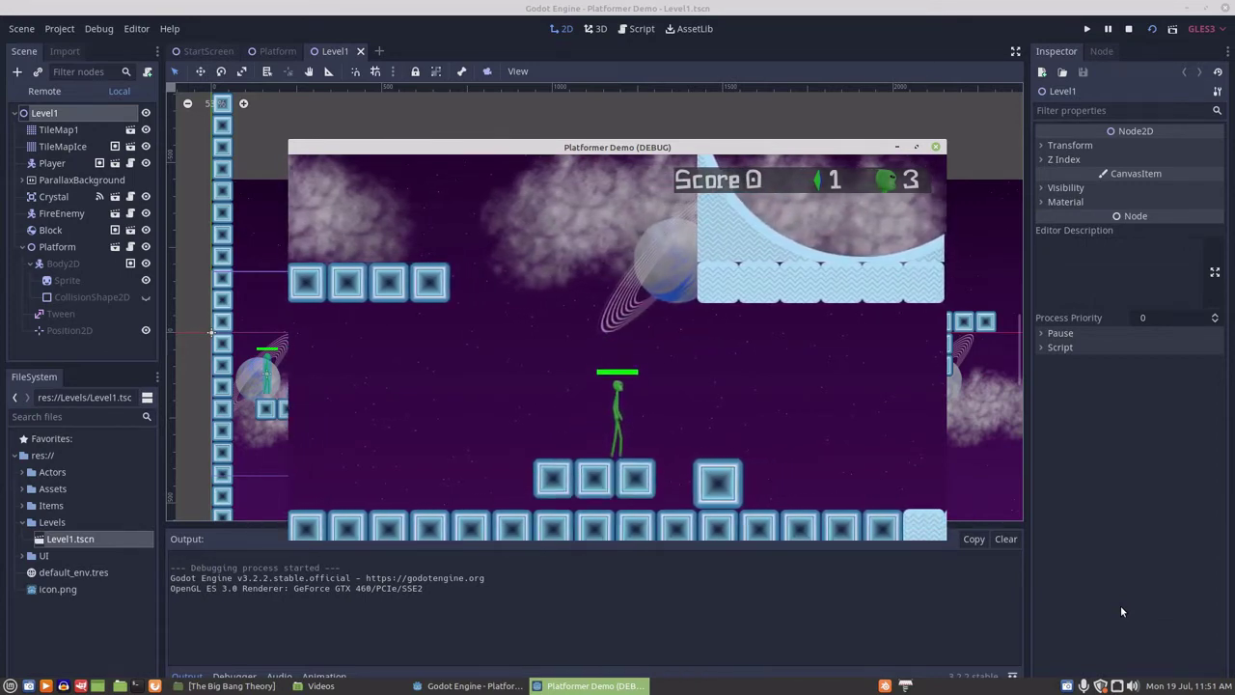
key("Up")
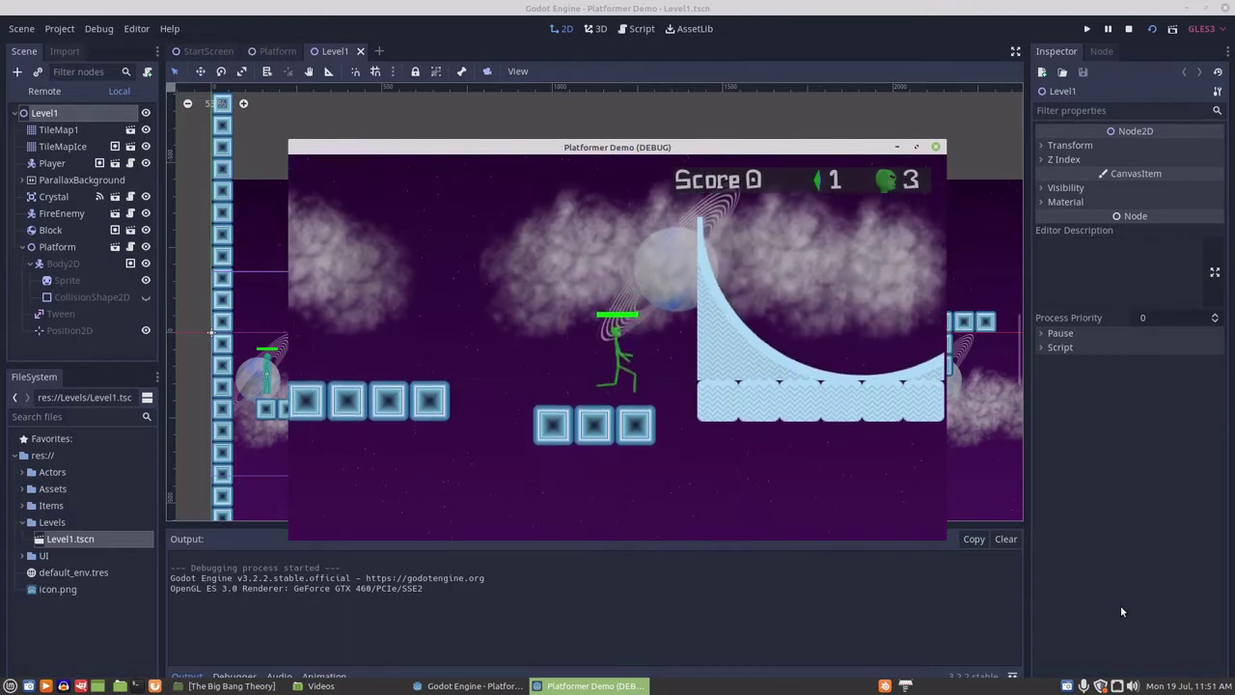
key("Up")
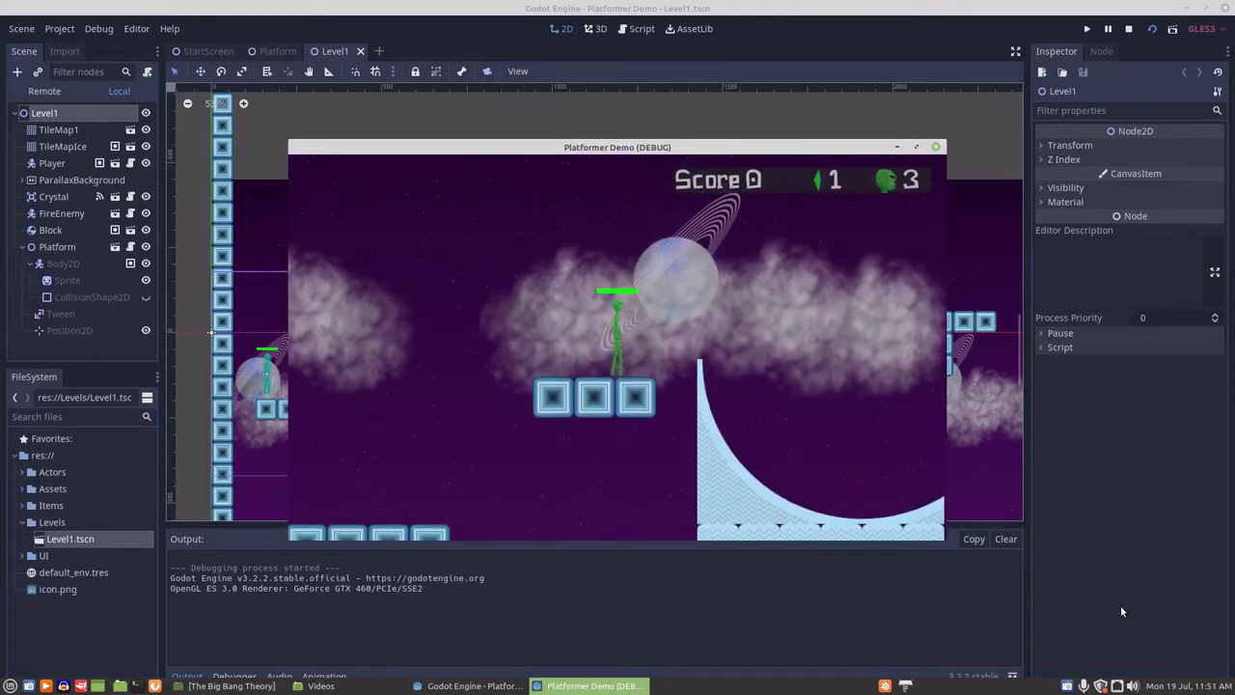
Jump from the raised moving platform over to the curved ice ramp and onward to the stepped block ledge.
key("Right")
key("Up")
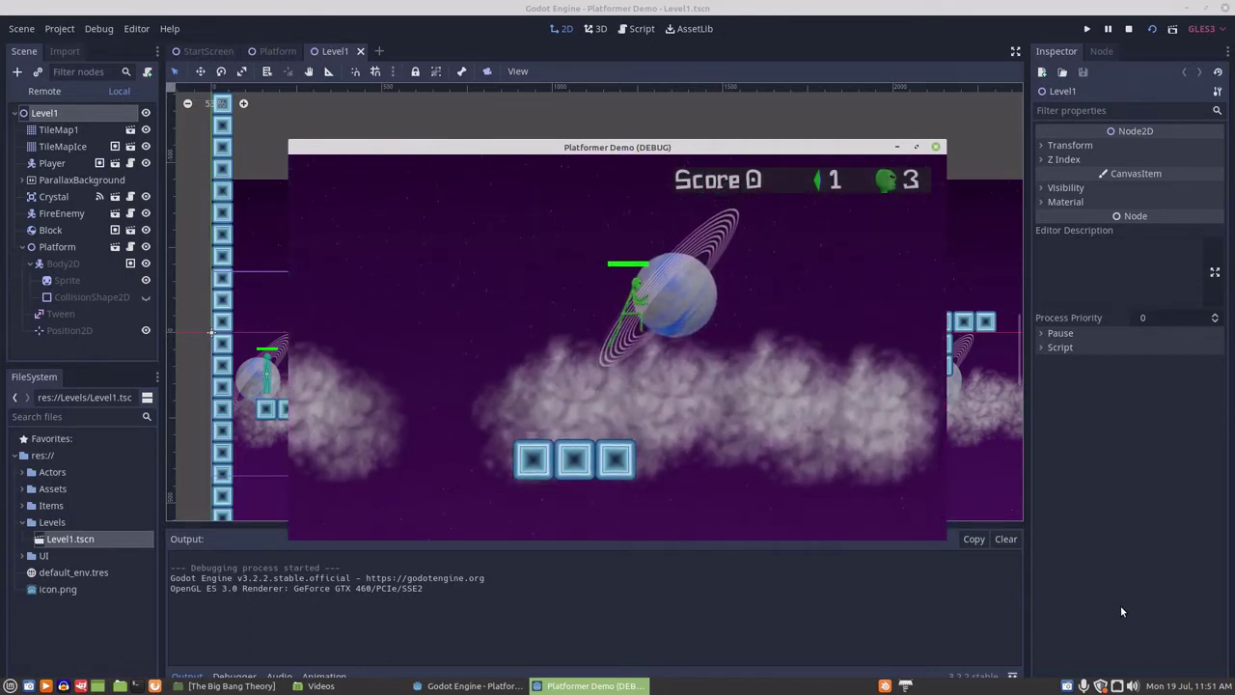
key("Right")
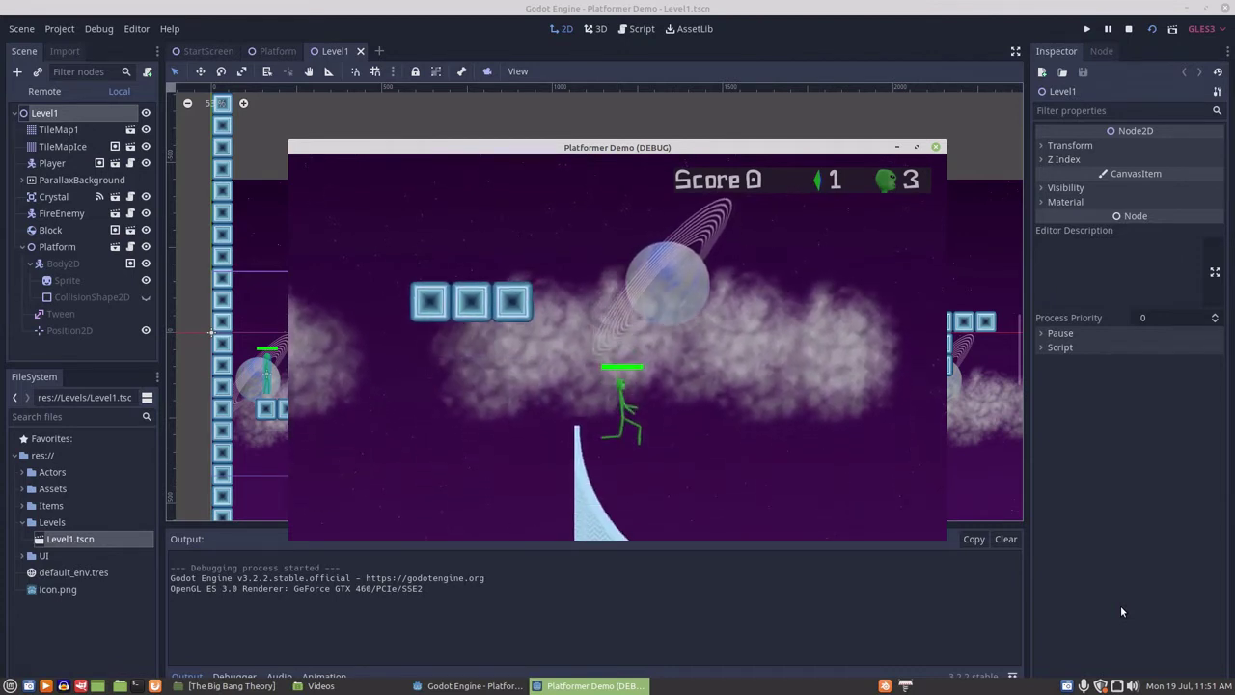
key("Right")
key("Up")
key("Right")
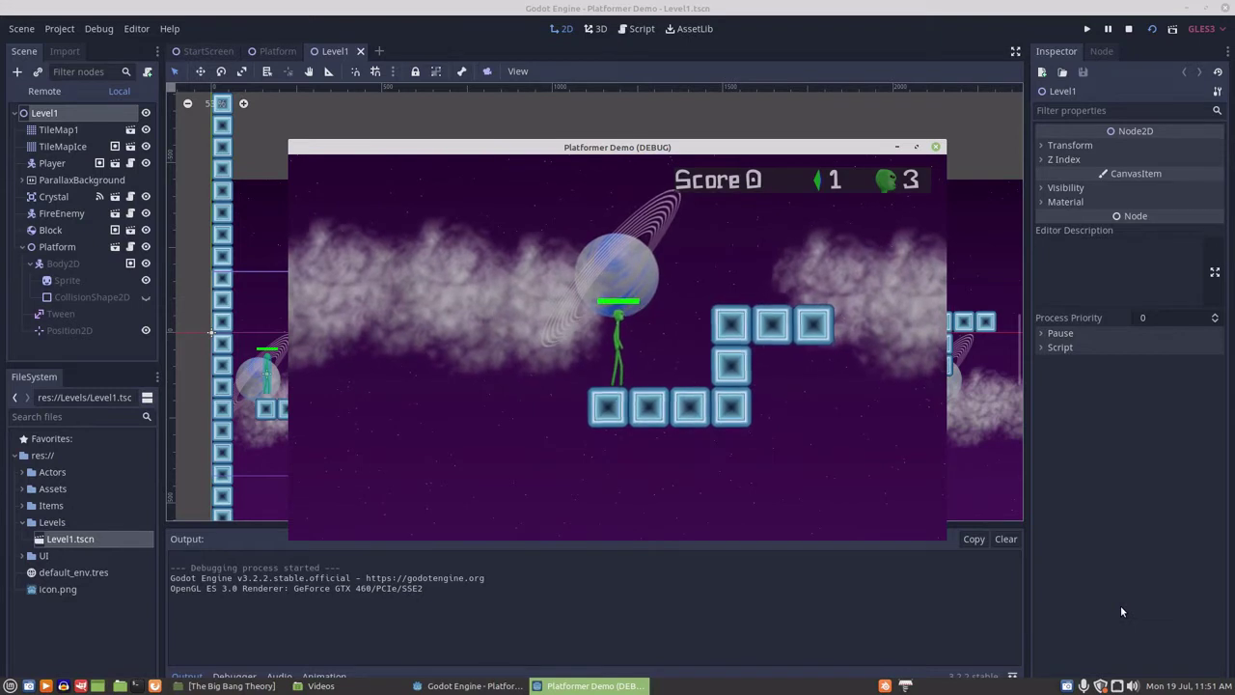
Run the player back across the ice floor, jump over the loose block, and close the running game.
key("Left")
key("Left")
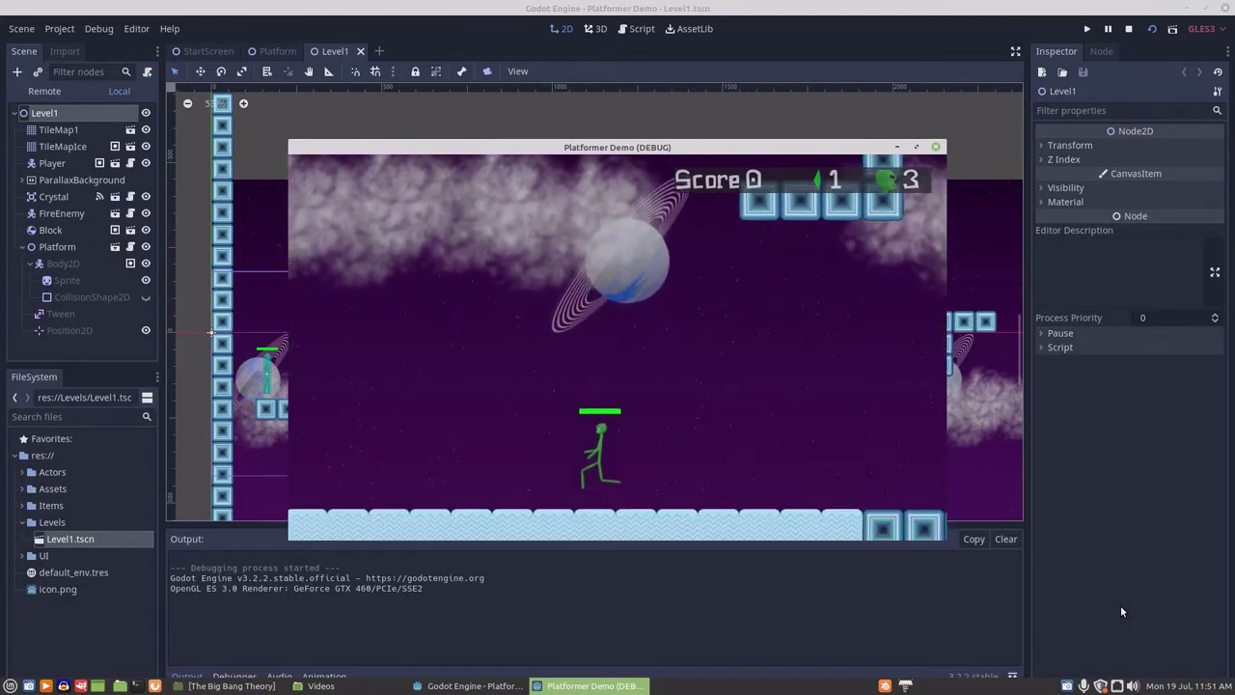
key("Left")
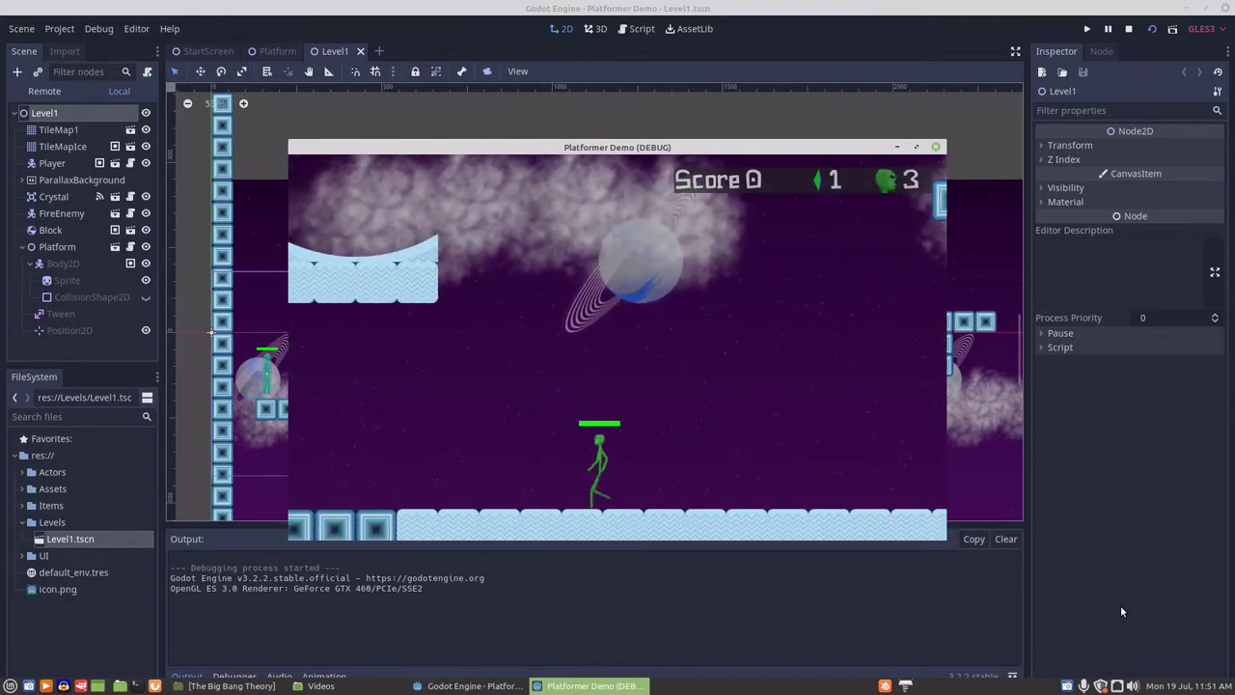
key("Left")
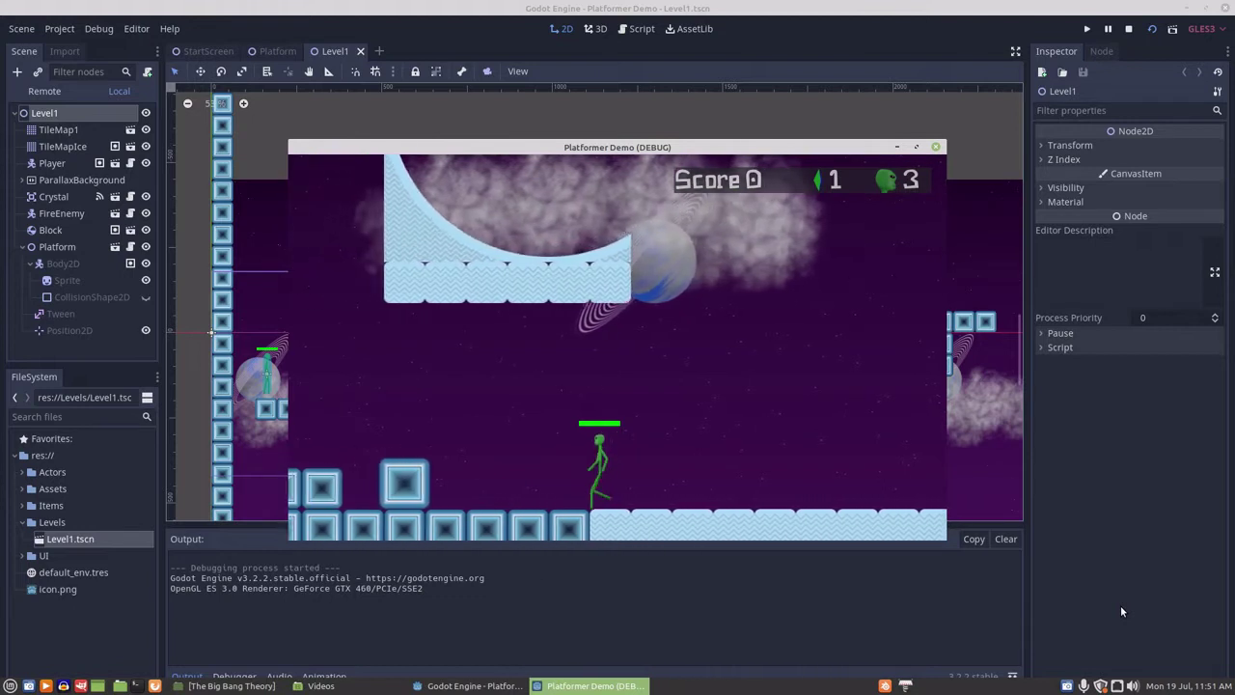
key("Up")
key("Left")
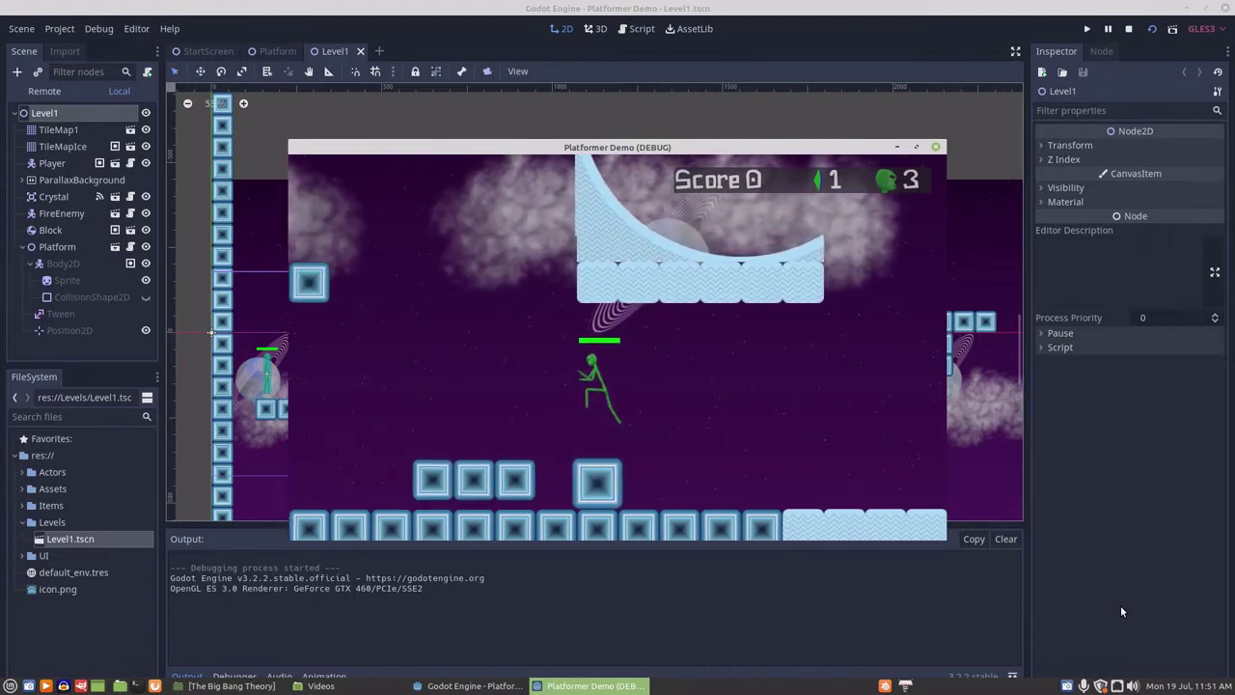
key("Left")
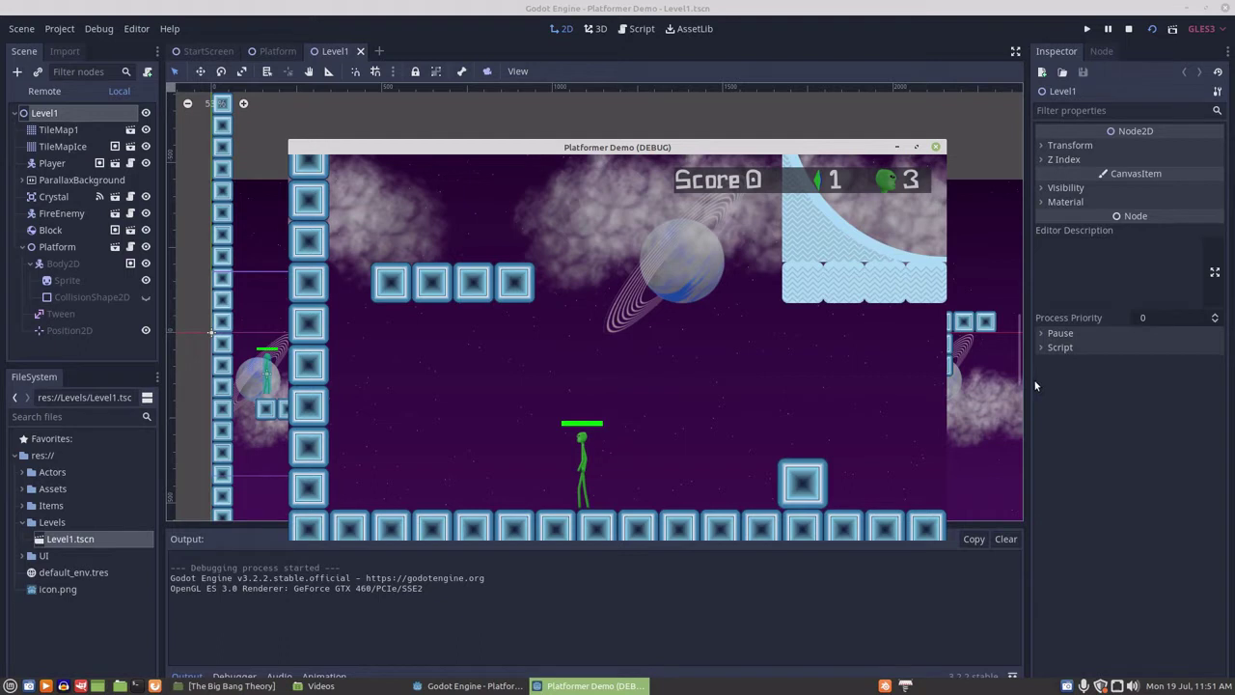
left_click(935, 149)
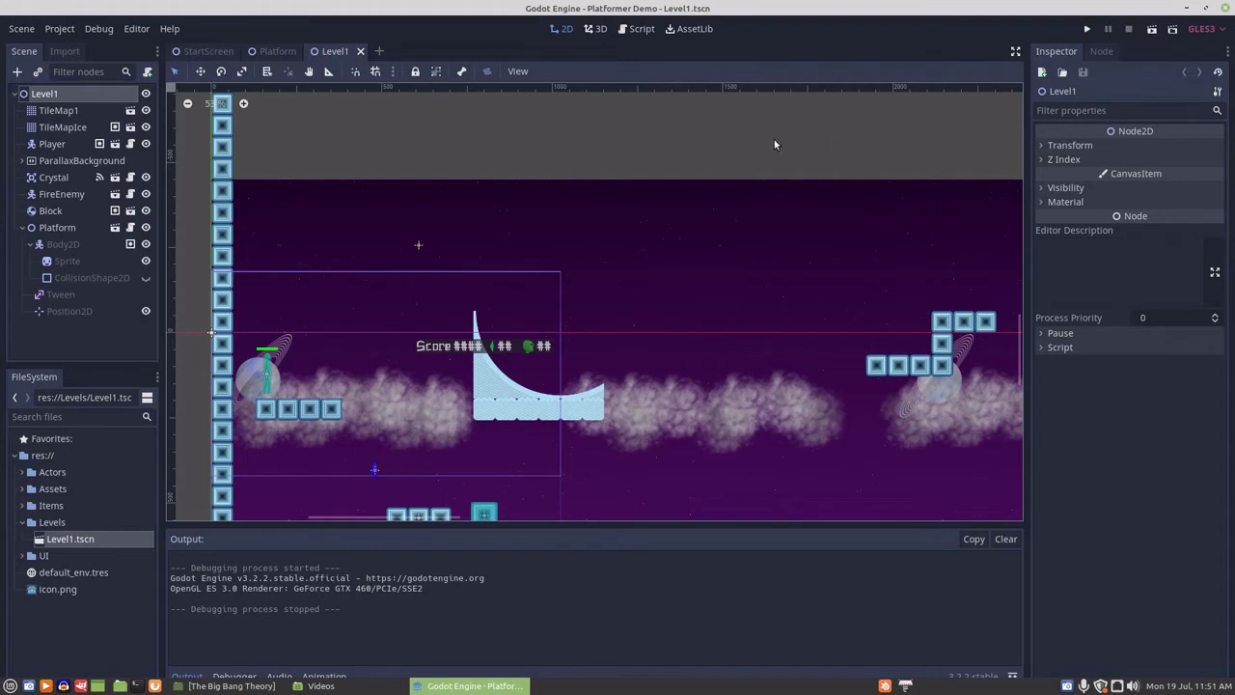
Open the Player.gd script and review the jump code in the get_input function.
left_click(638, 28)
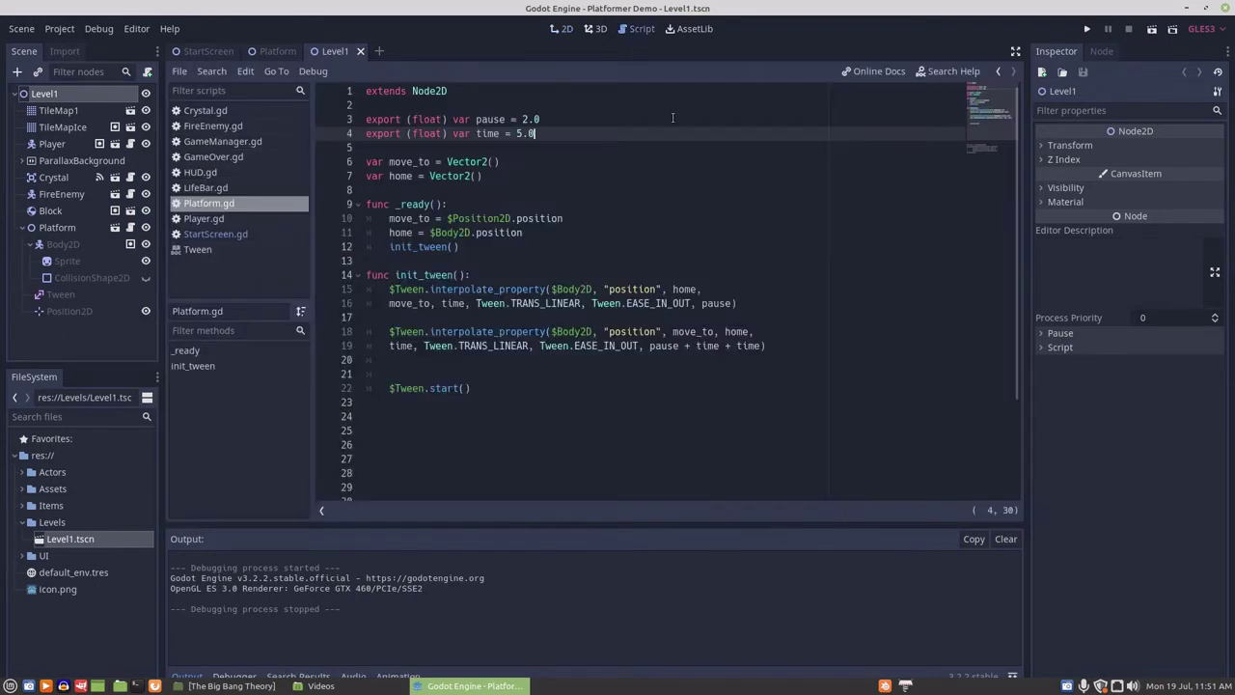
left_click(197, 220)
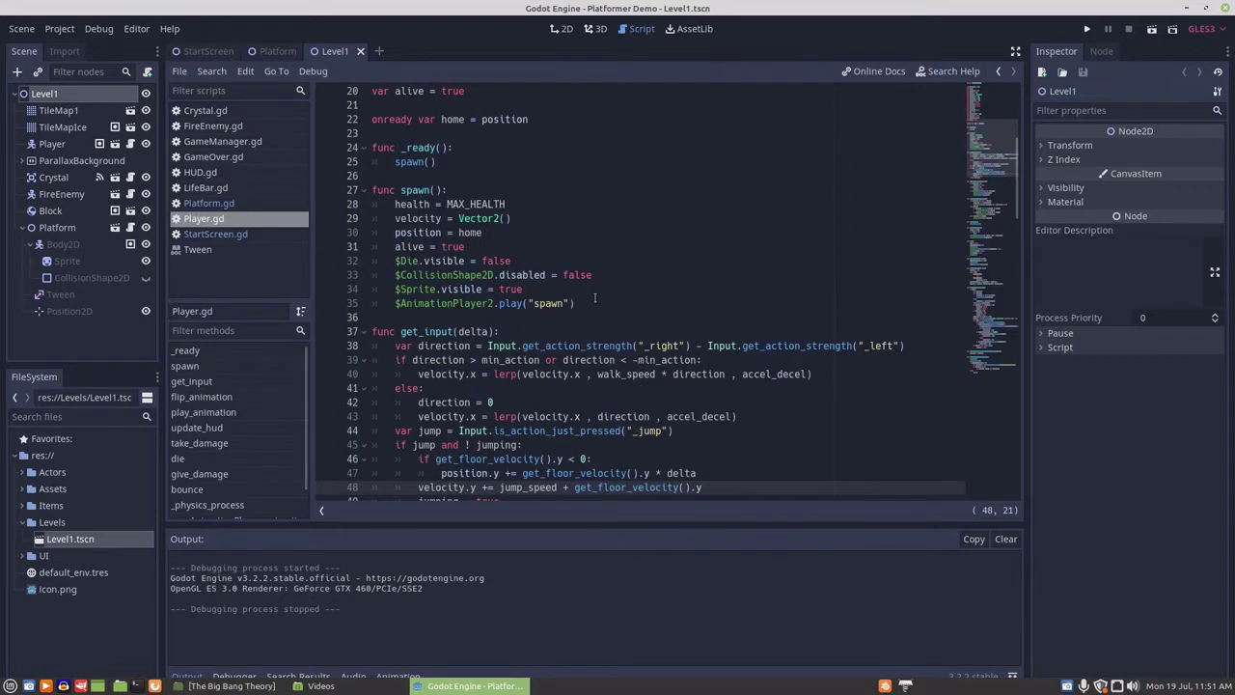
scroll(598, 294, "down", 2)
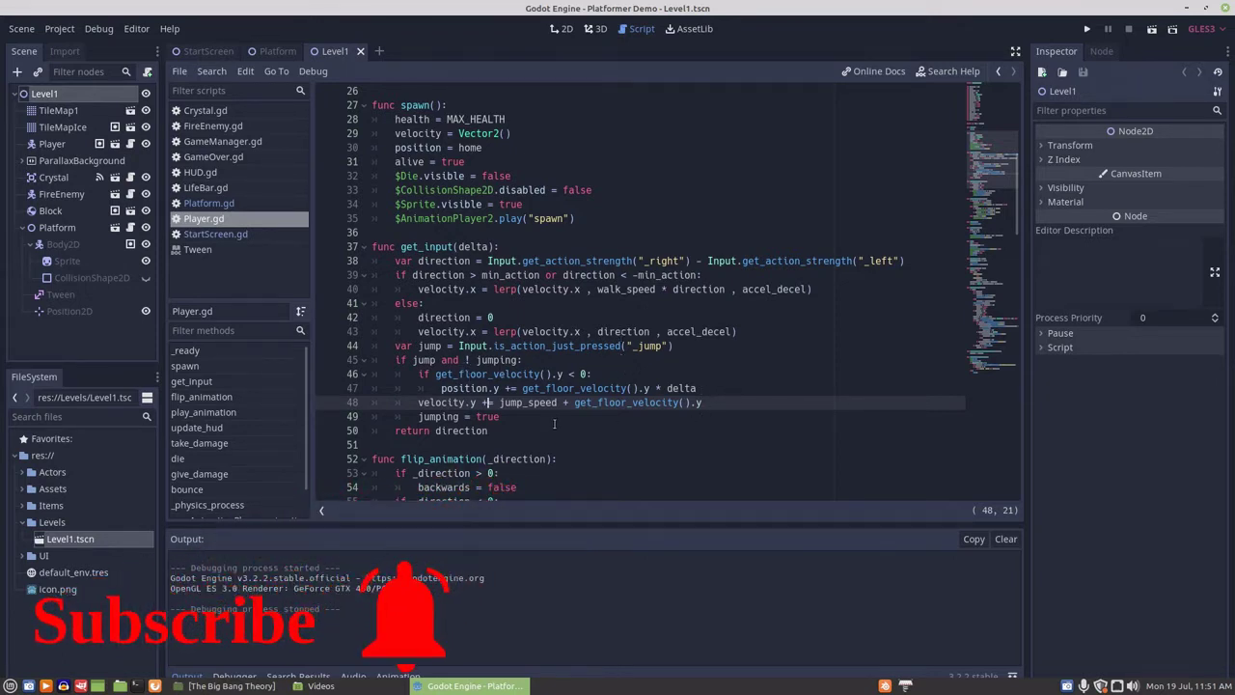
scroll(550, 439, "up", 1)
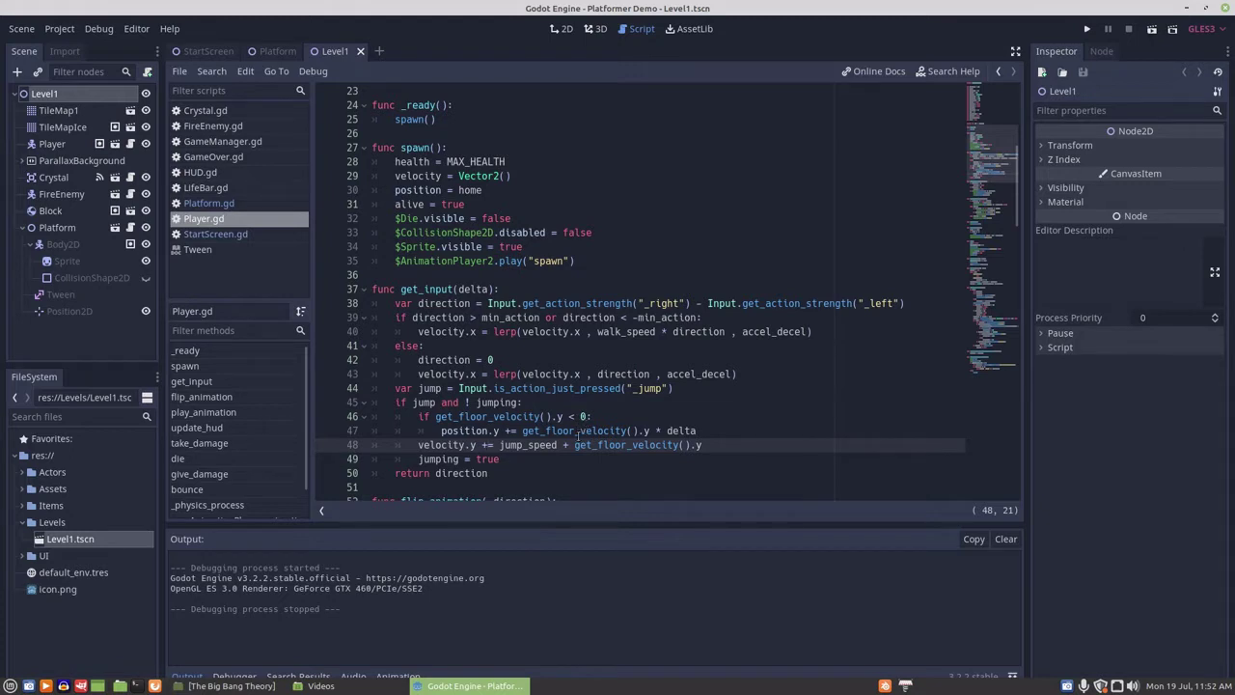
scroll(579, 430, "down", 1)
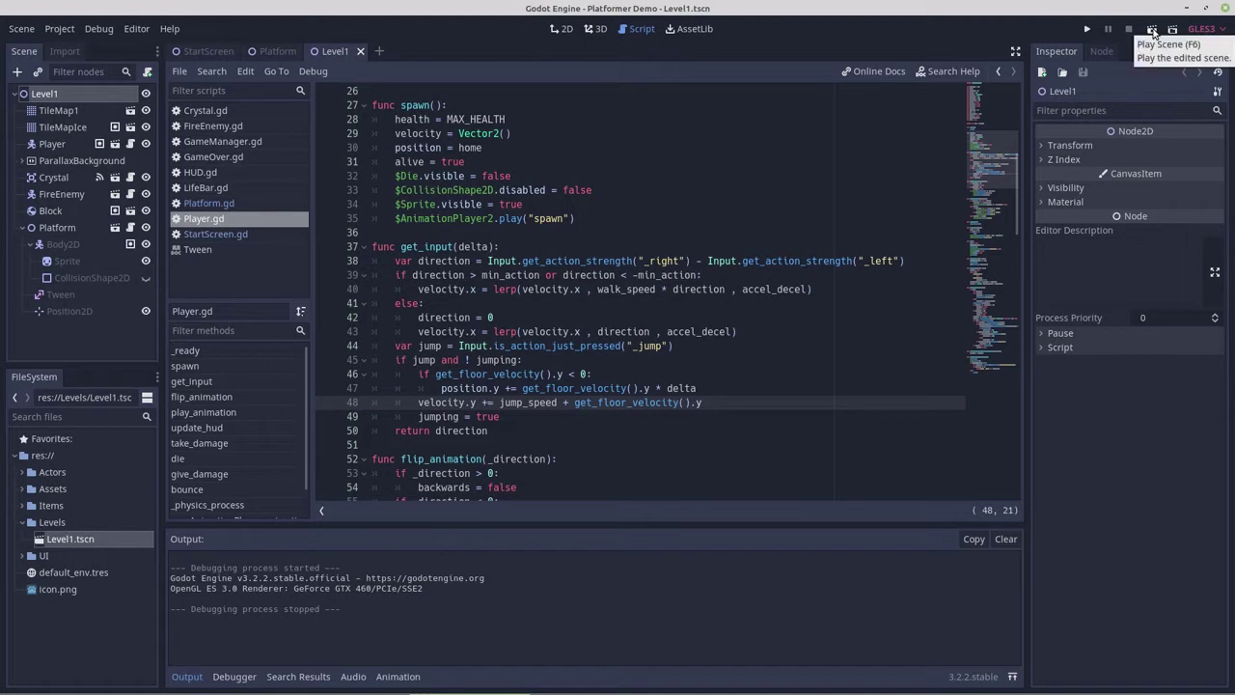
Run the Level1 scene and get the player from the starting ledge onto the moving platform.
left_click(1153, 32)
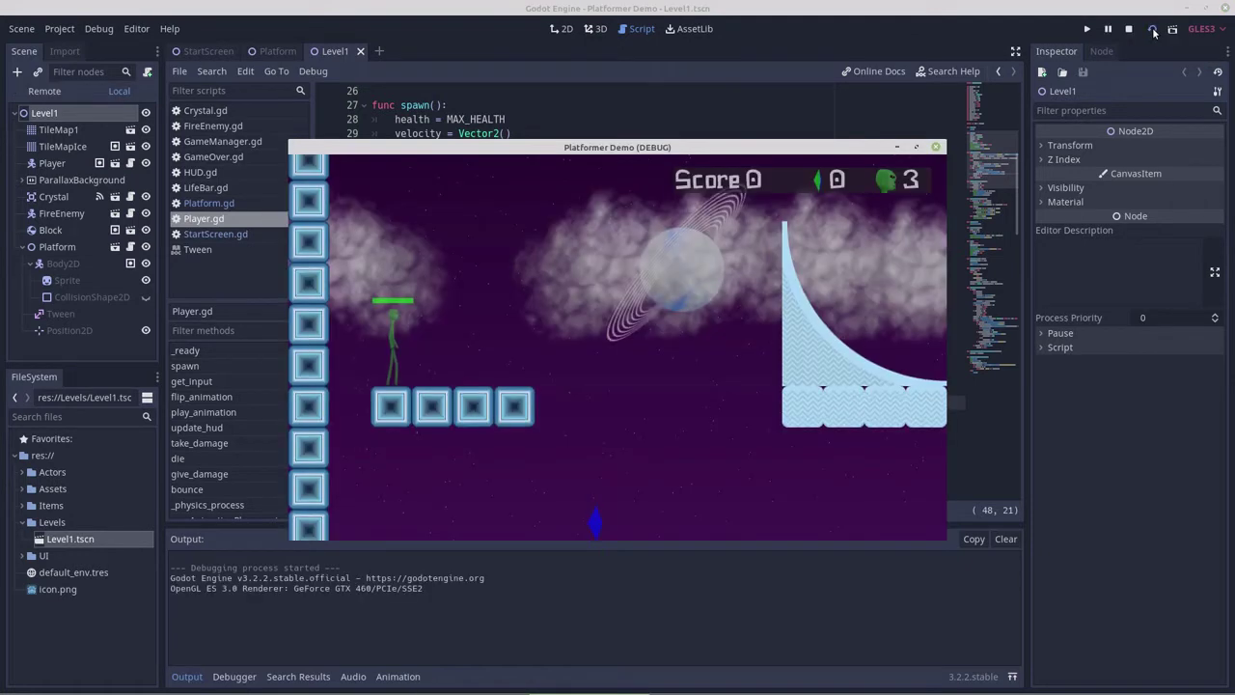
key("Right")
key("space")
key("Right")
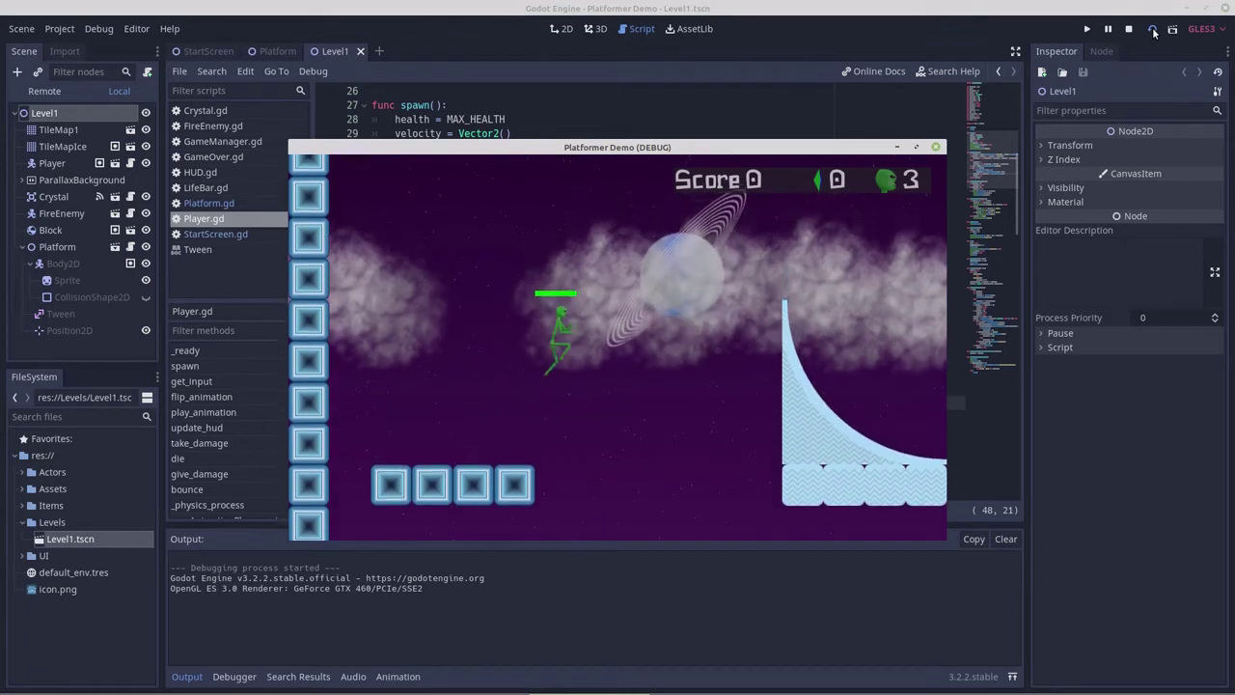
key("space")
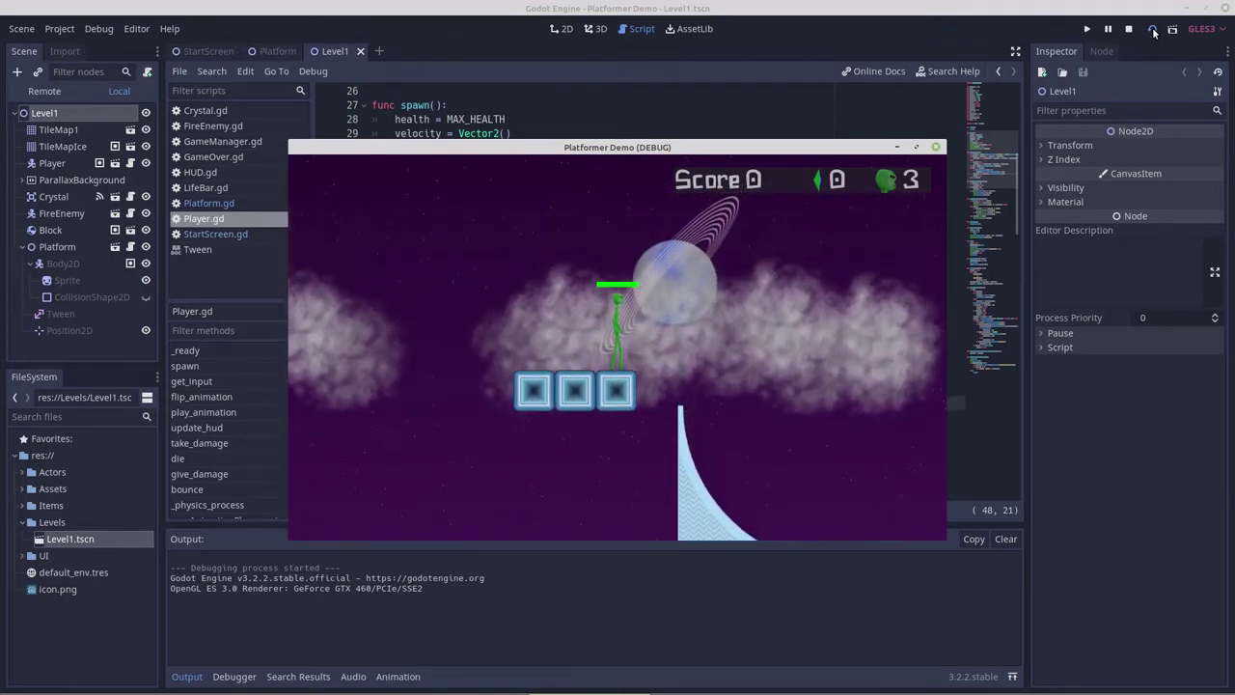
Test jumping from the moving platform to the ice ramp and on to the stepped block ledge, and close the game.
key("space")
key("Right")
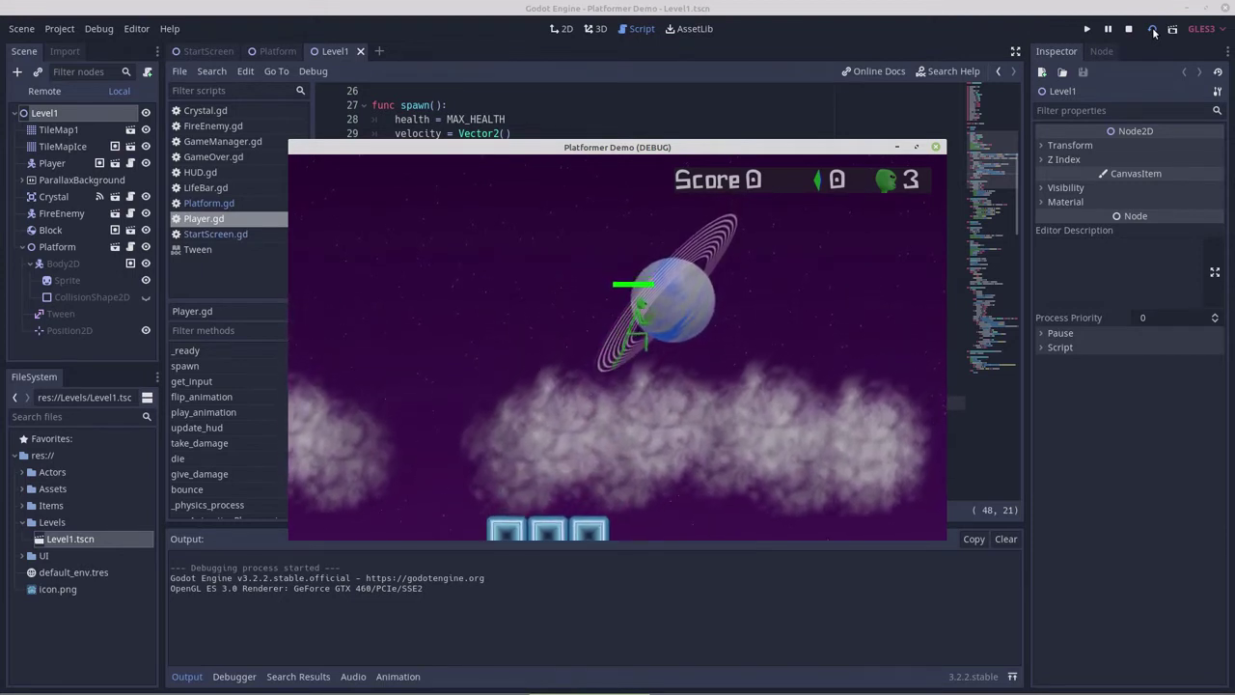
key("Right")
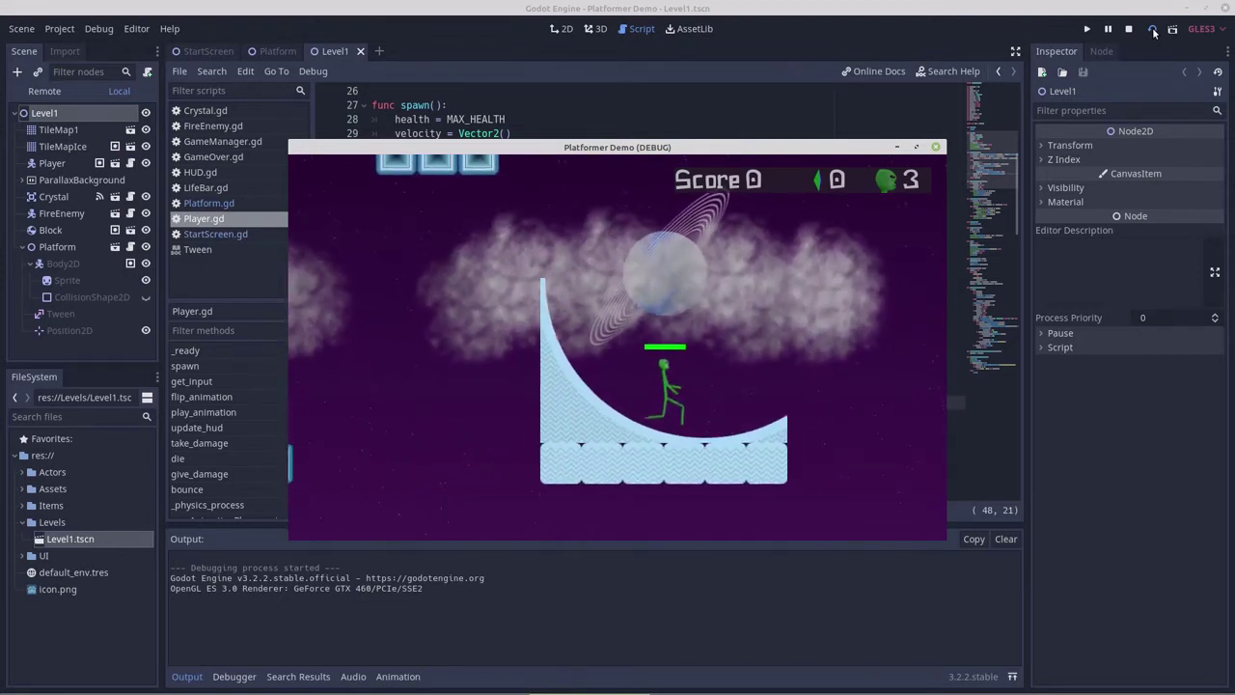
key("space")
key("Right")
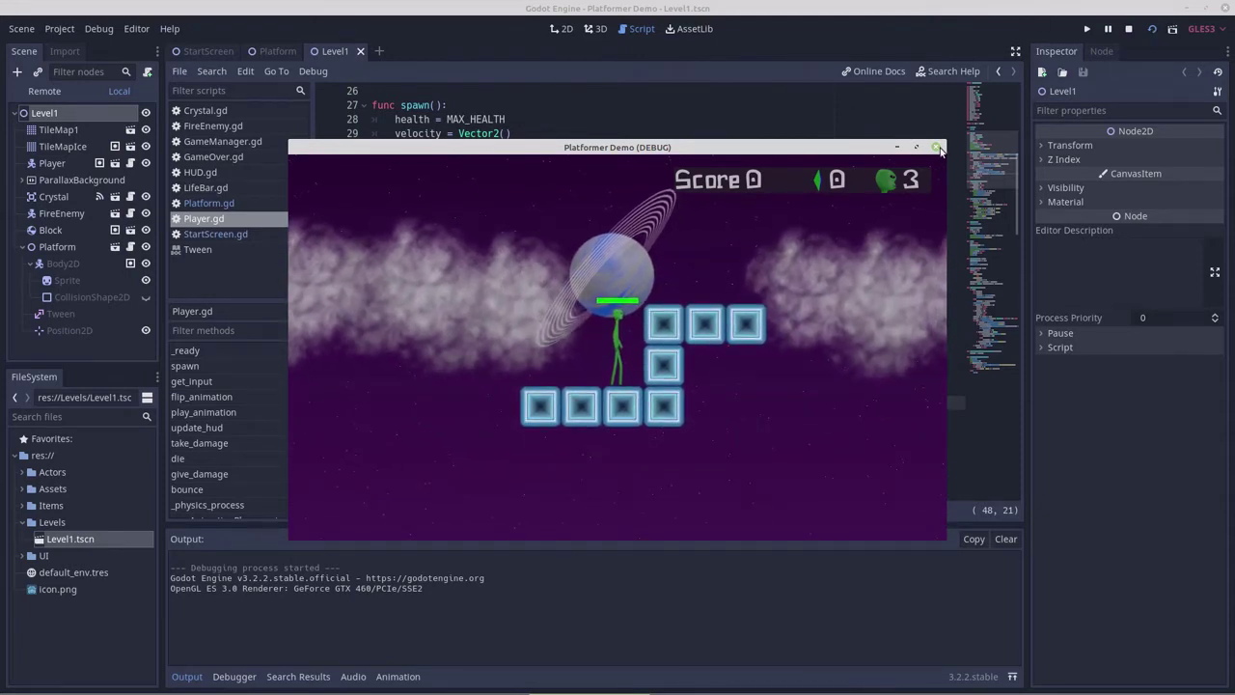
left_click(936, 149)
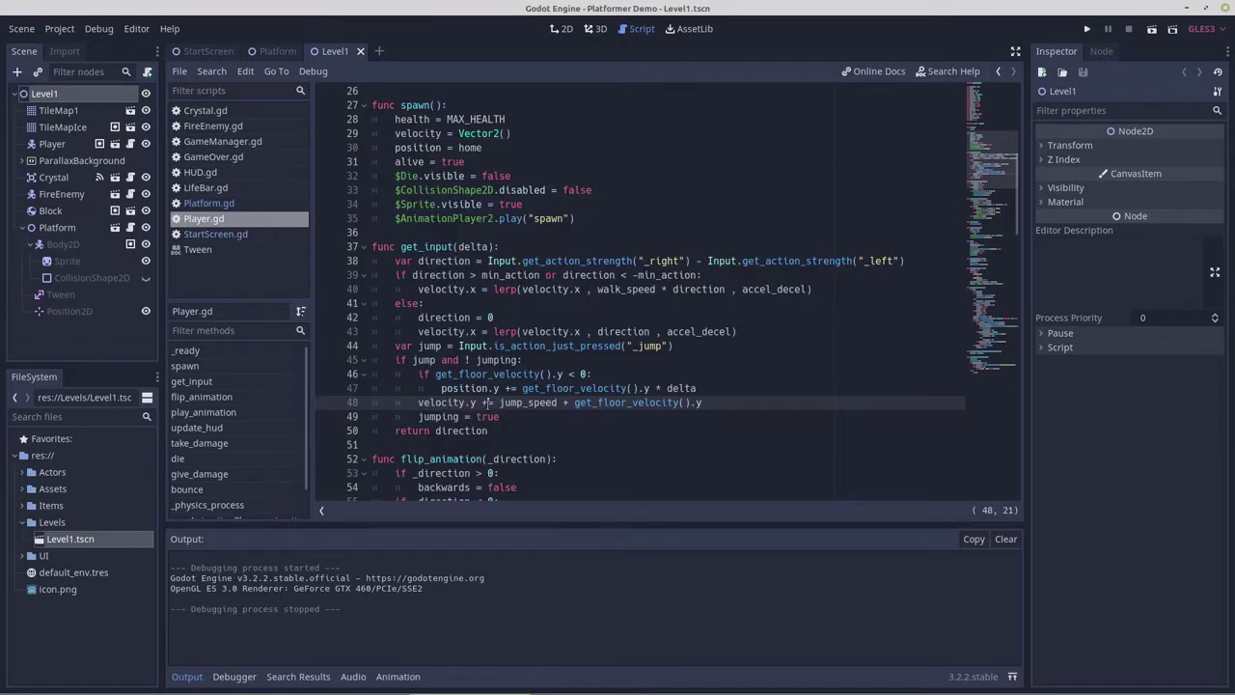
Change the jump assignment in get_input to velocity.y = jump_speed + get_floor_velocity().y and run the Level1 scene.
key("BackSpace")
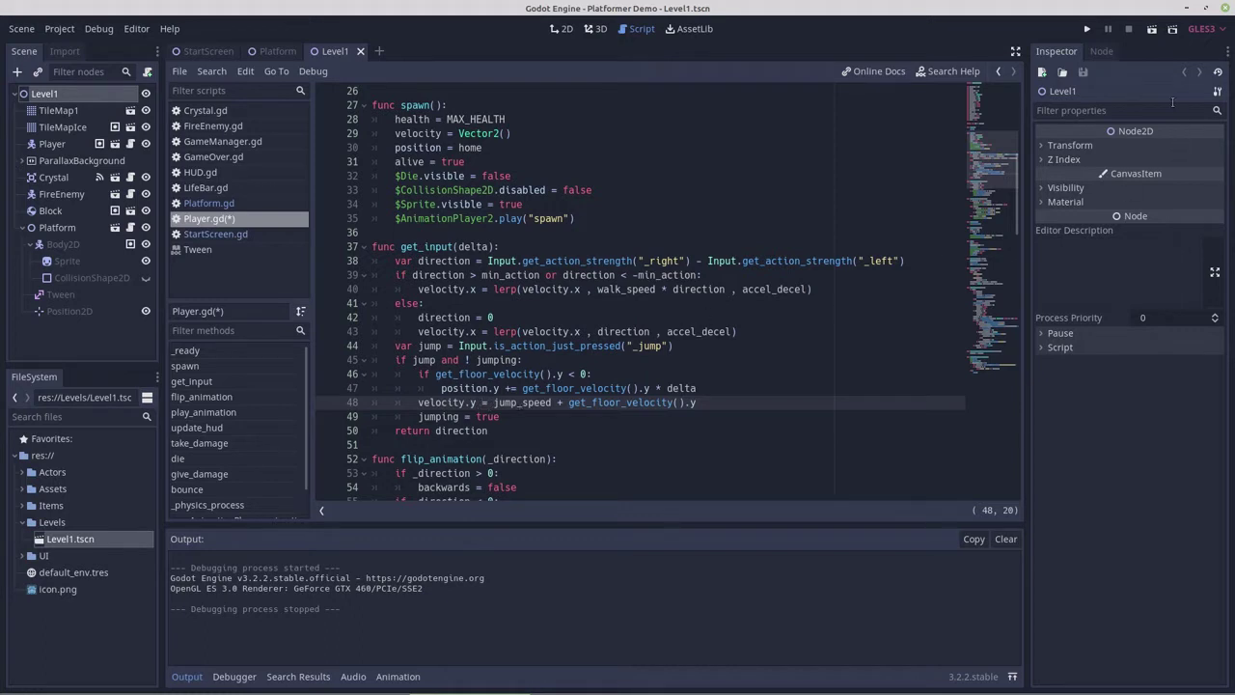
left_click(1152, 31)
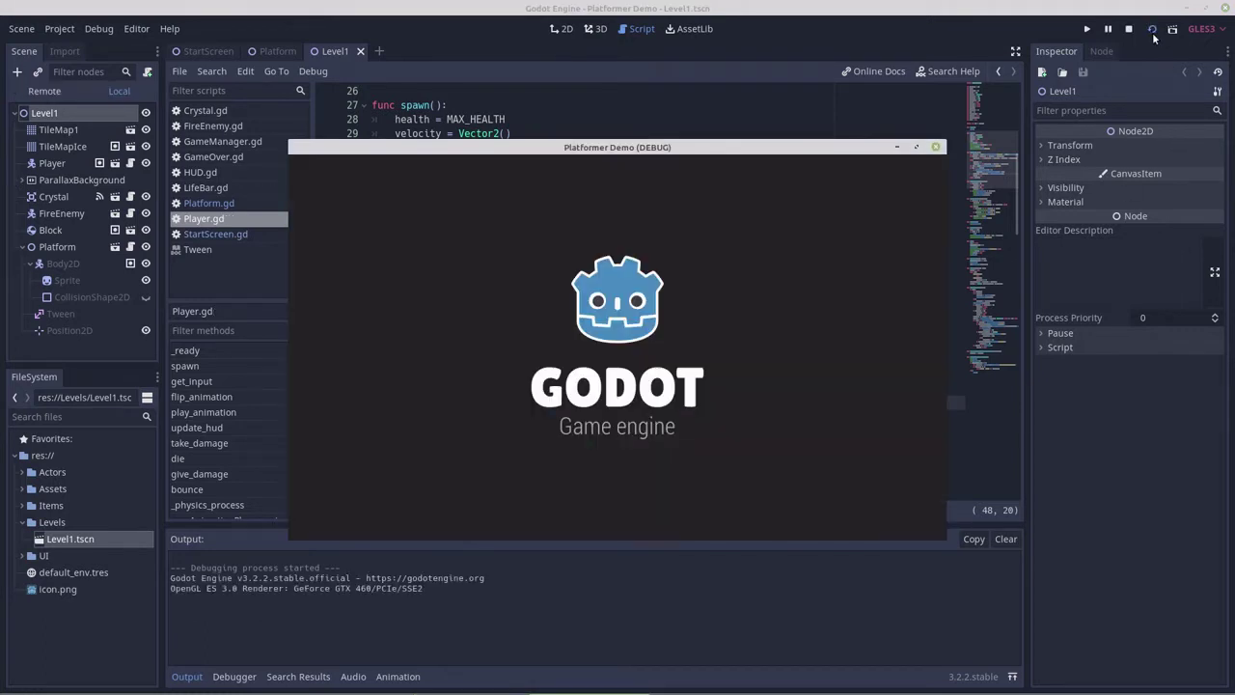
Move the player onto the moving platform and test a jump from it to the tip of the ice ramp.
key("Right")
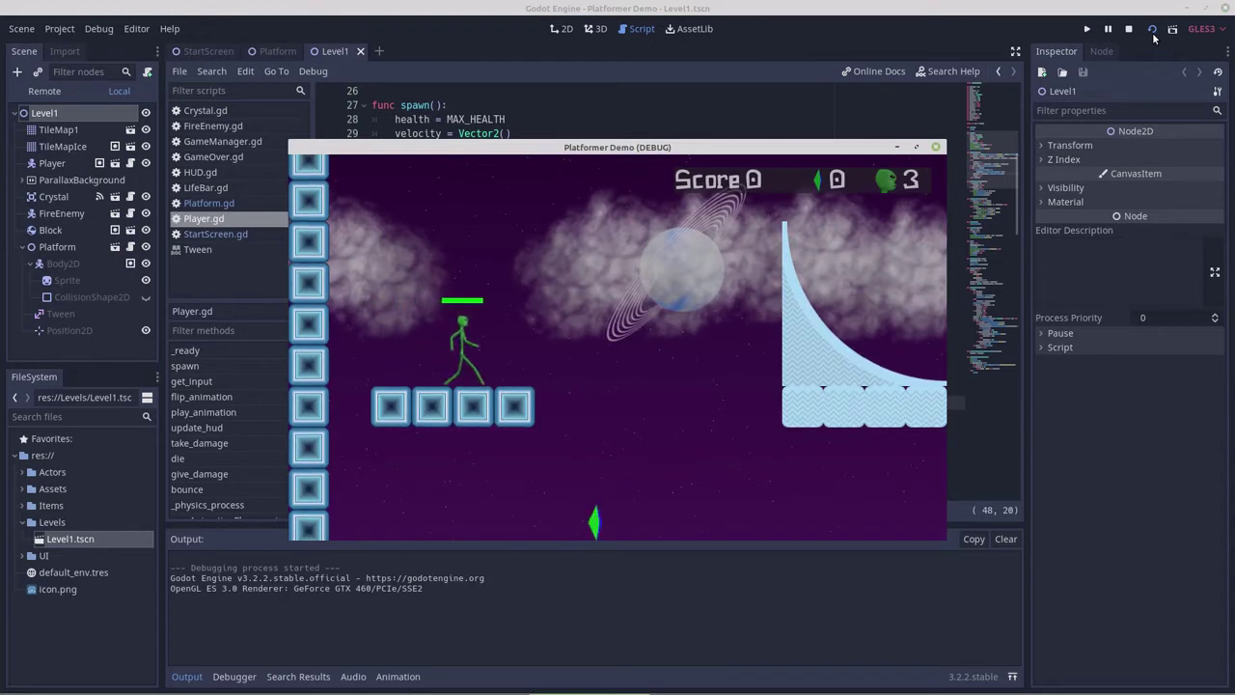
key("space")
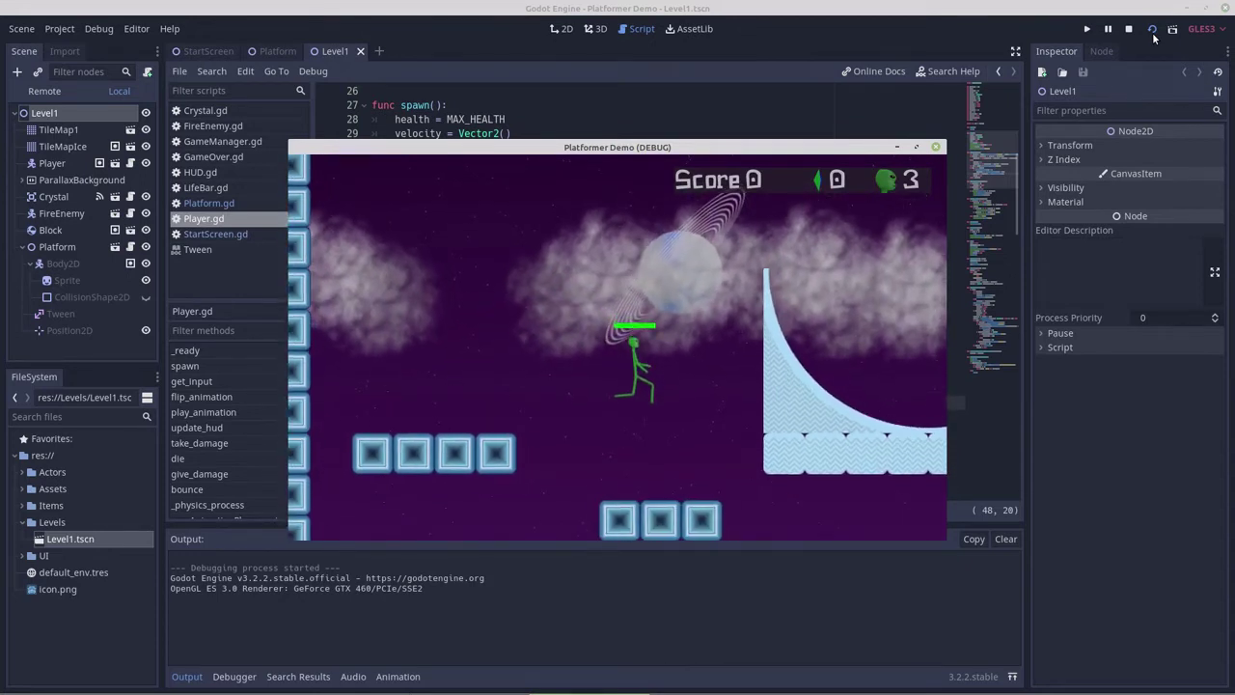
key("Right")
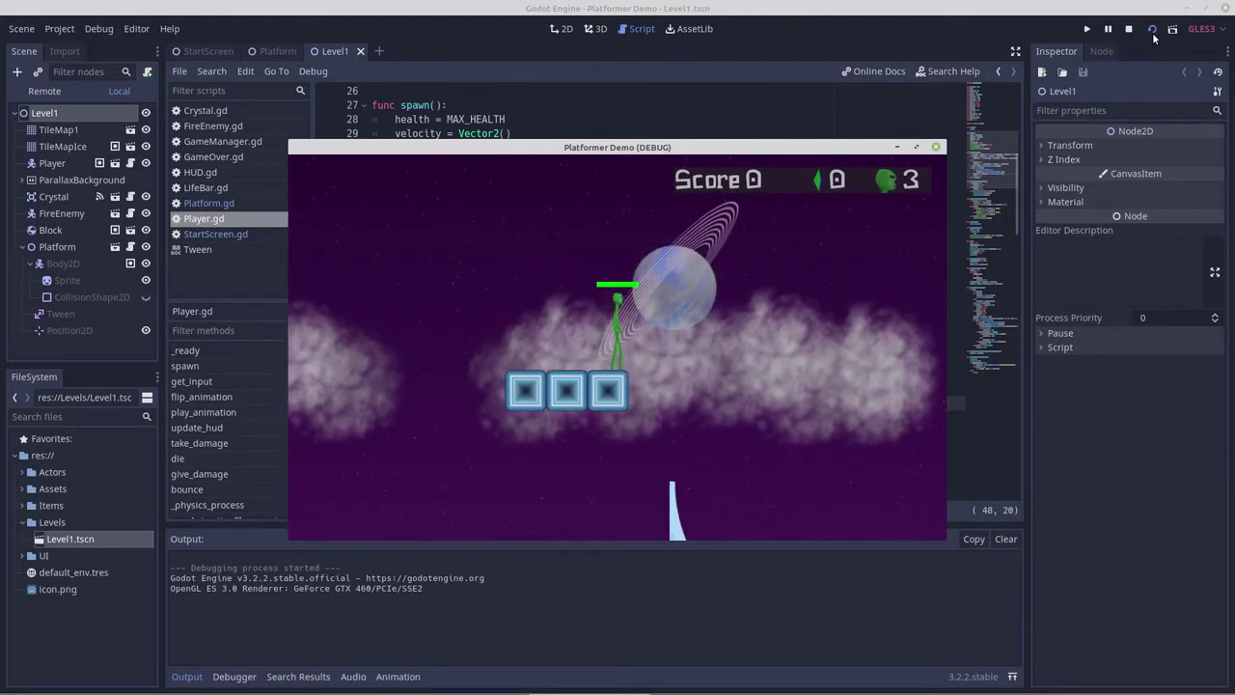
key("space")
key("Right")
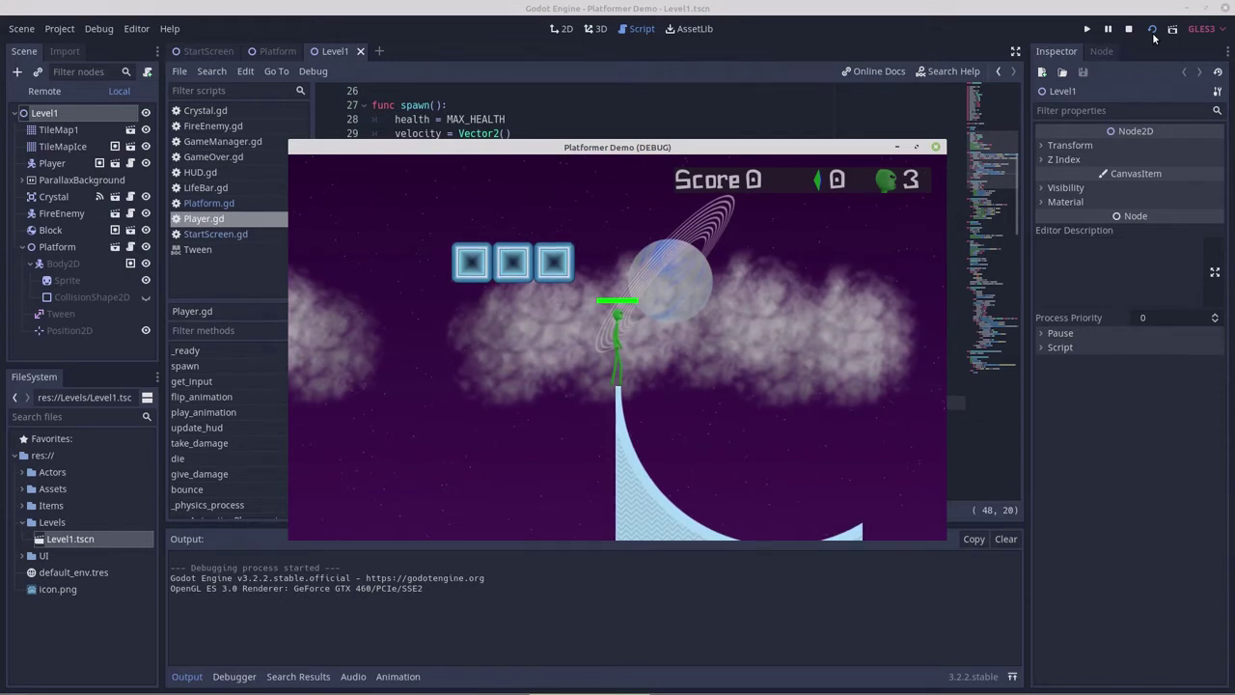
Jump the player off the ice ramp's tip, drop to the ground and get back onto the moving platform.
key("space")
key("Left")
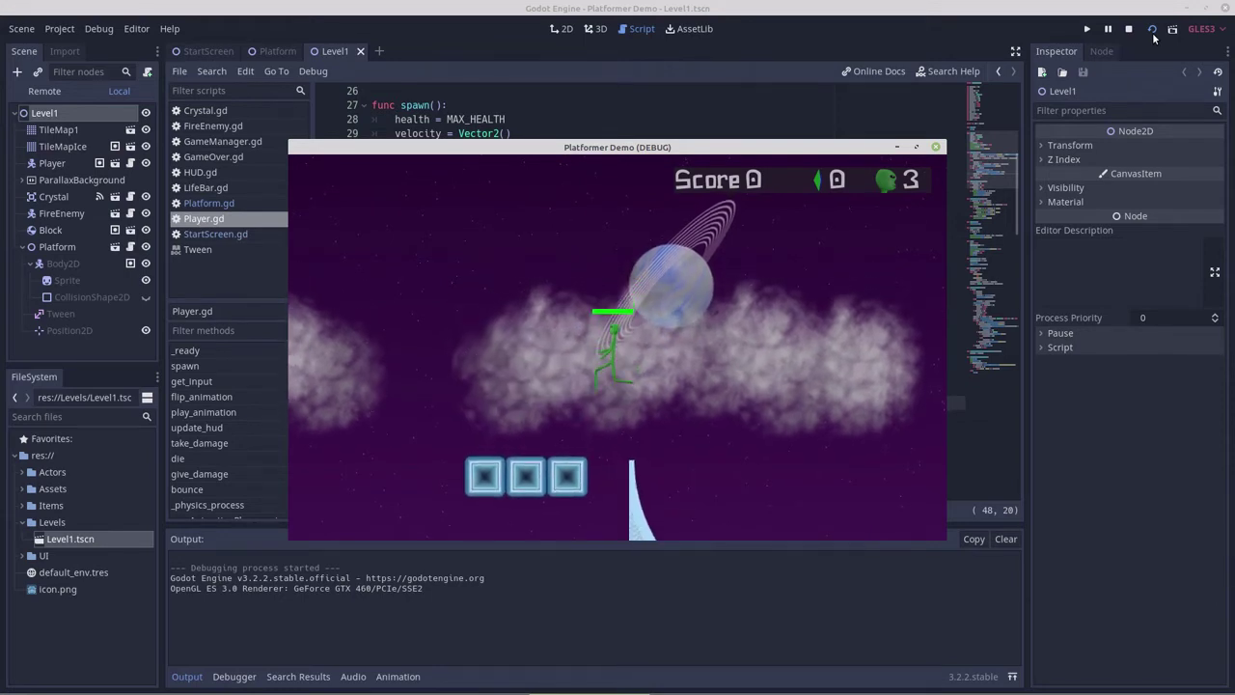
key("Right")
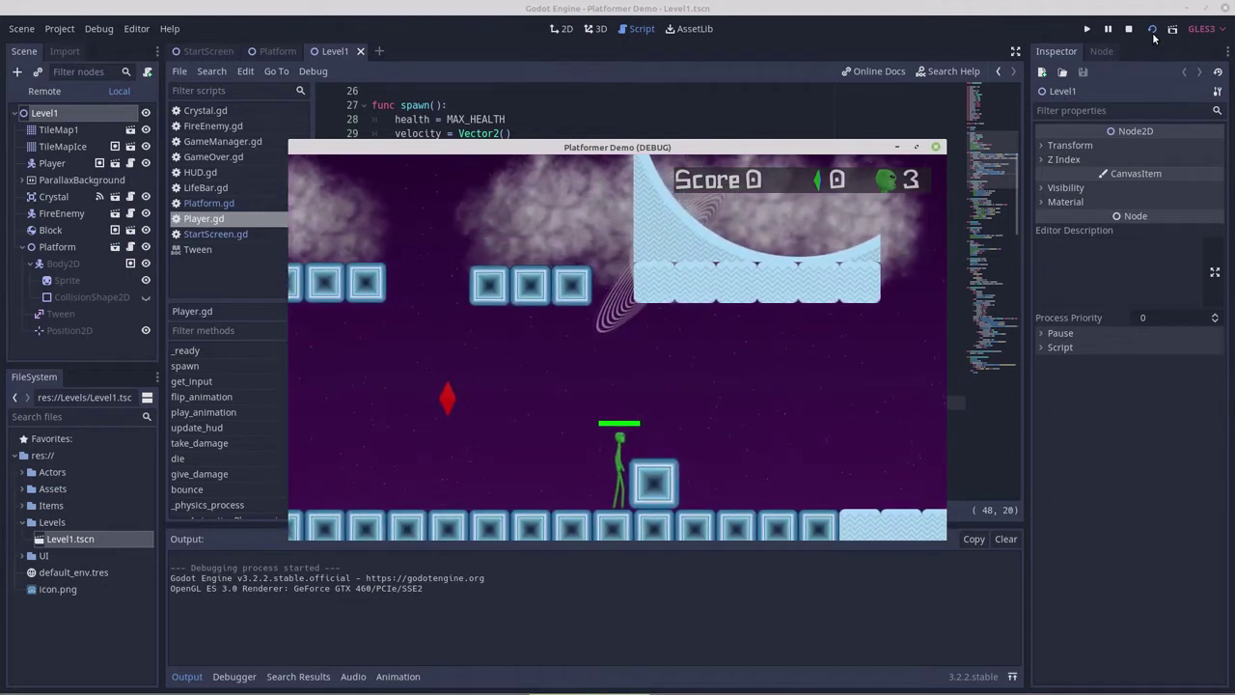
key("space")
key("Left")
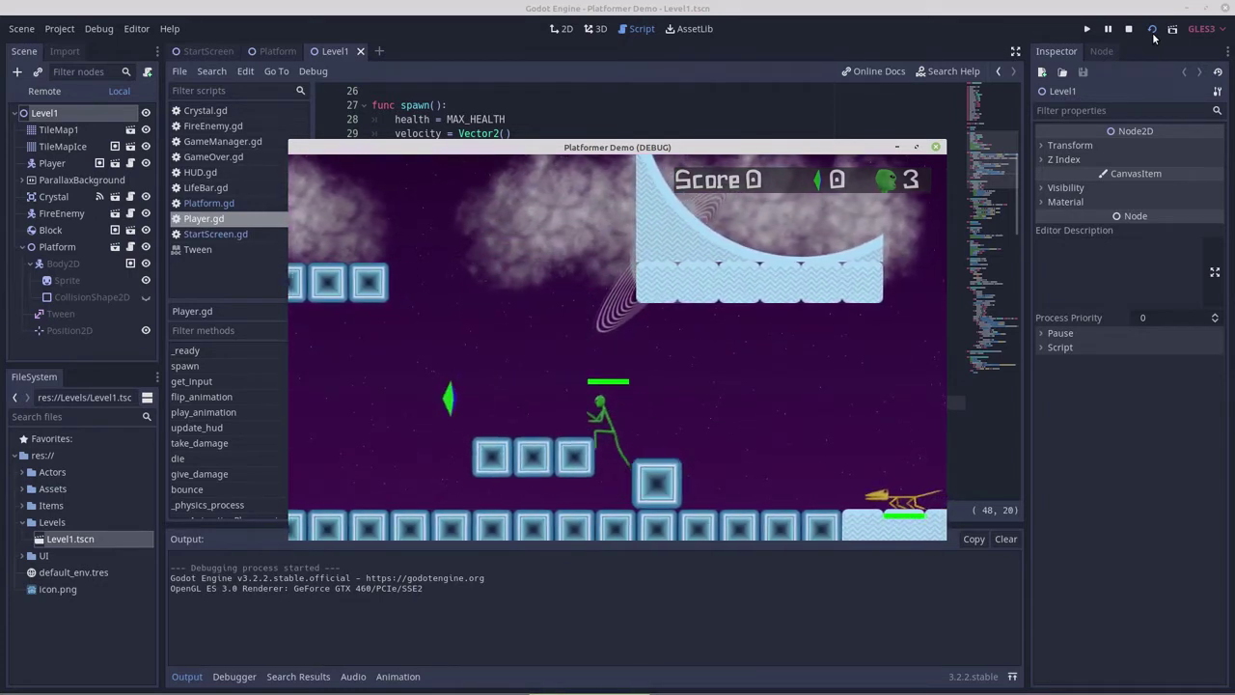
key("Right")
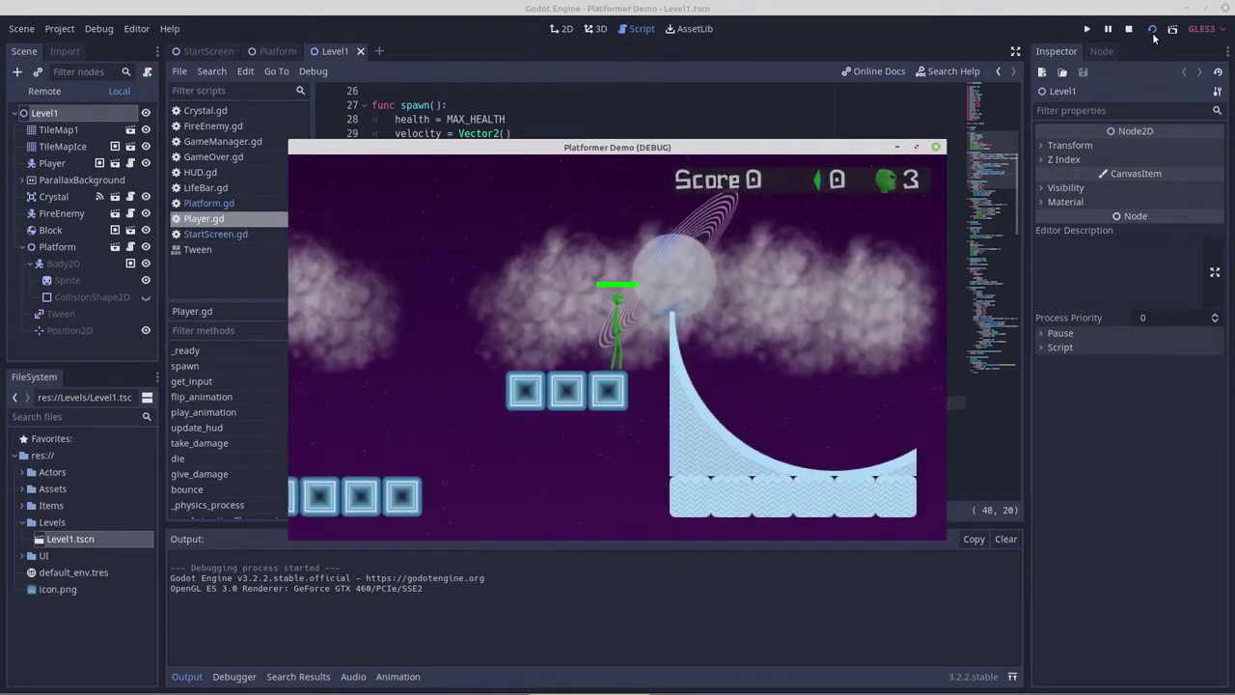
Test a jump from the raised moving platform and carry the player over the ice ramp to the ground beyond it.
key("space")
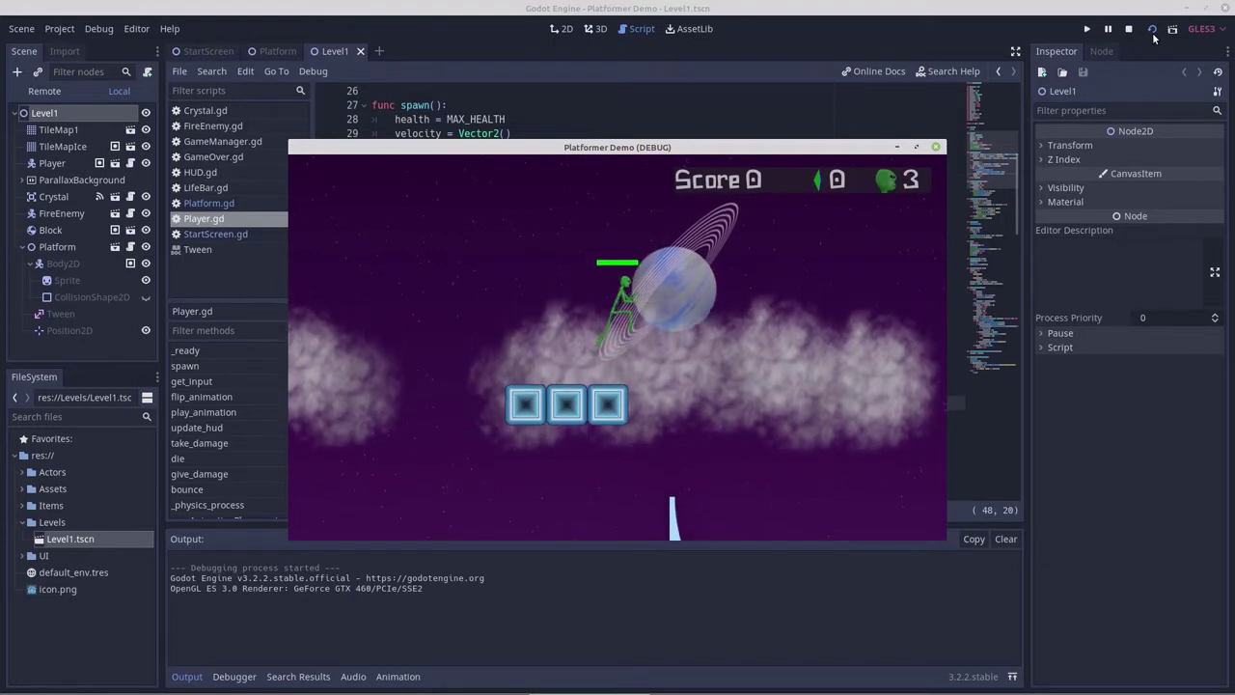
key("Right")
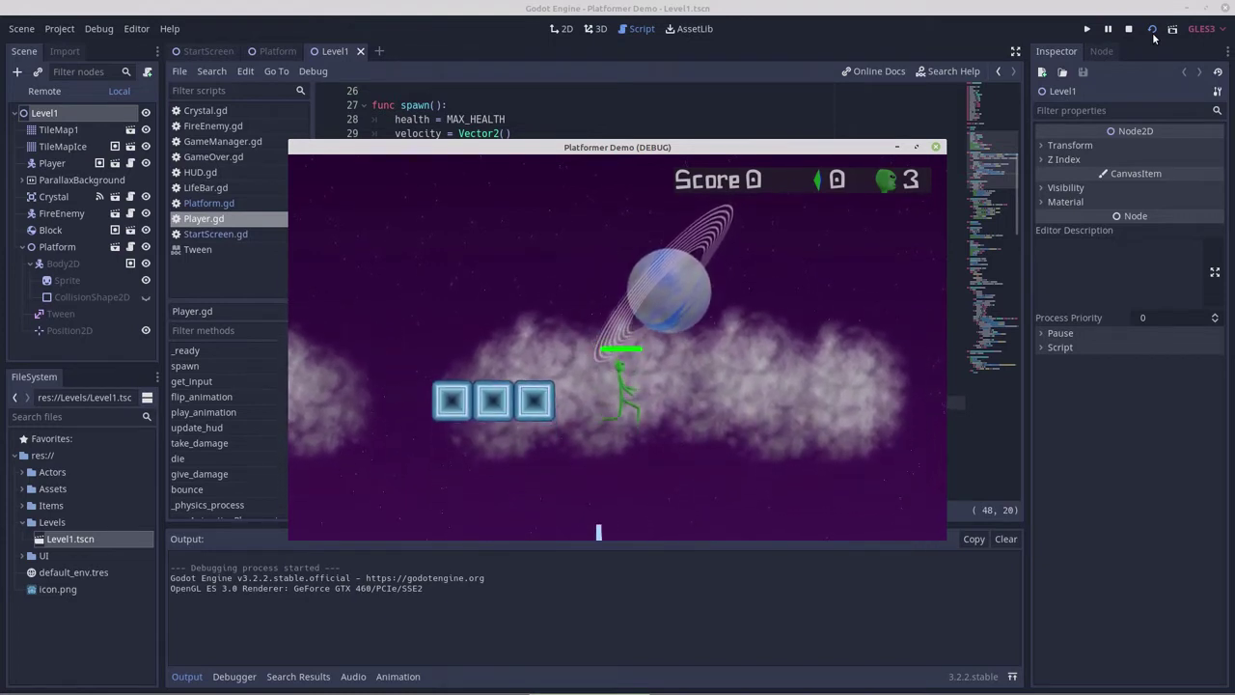
key("Right")
key("space")
key("Right")
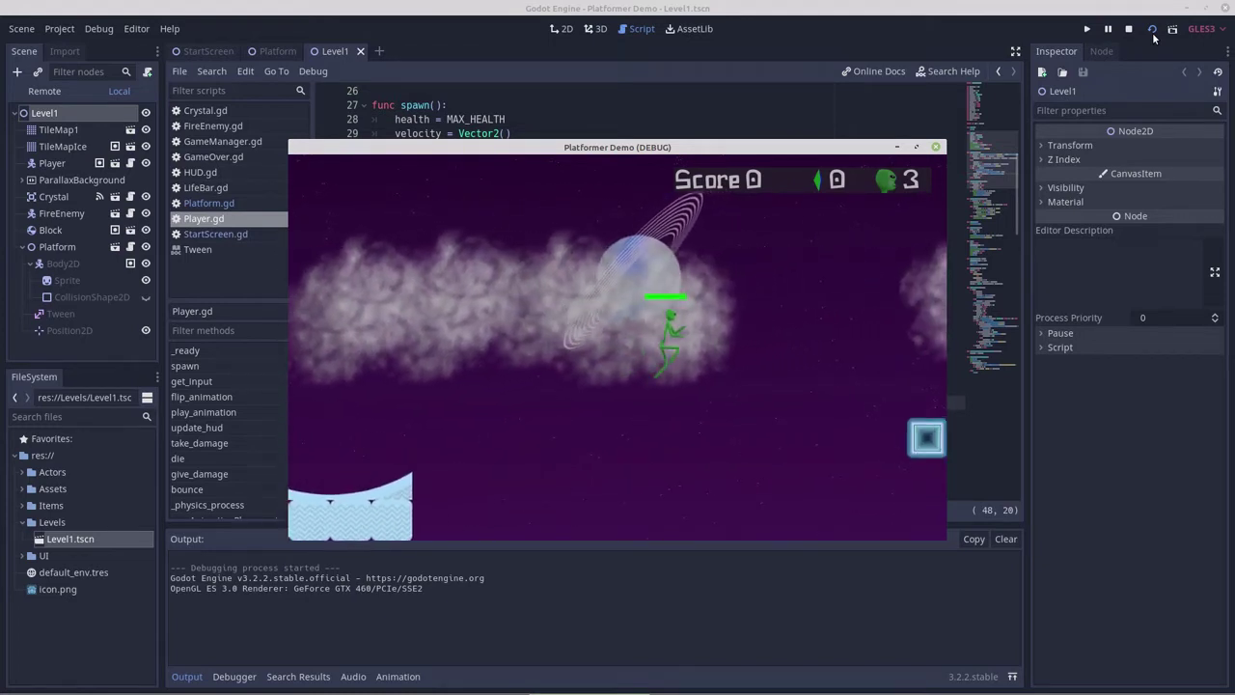
key("Right")
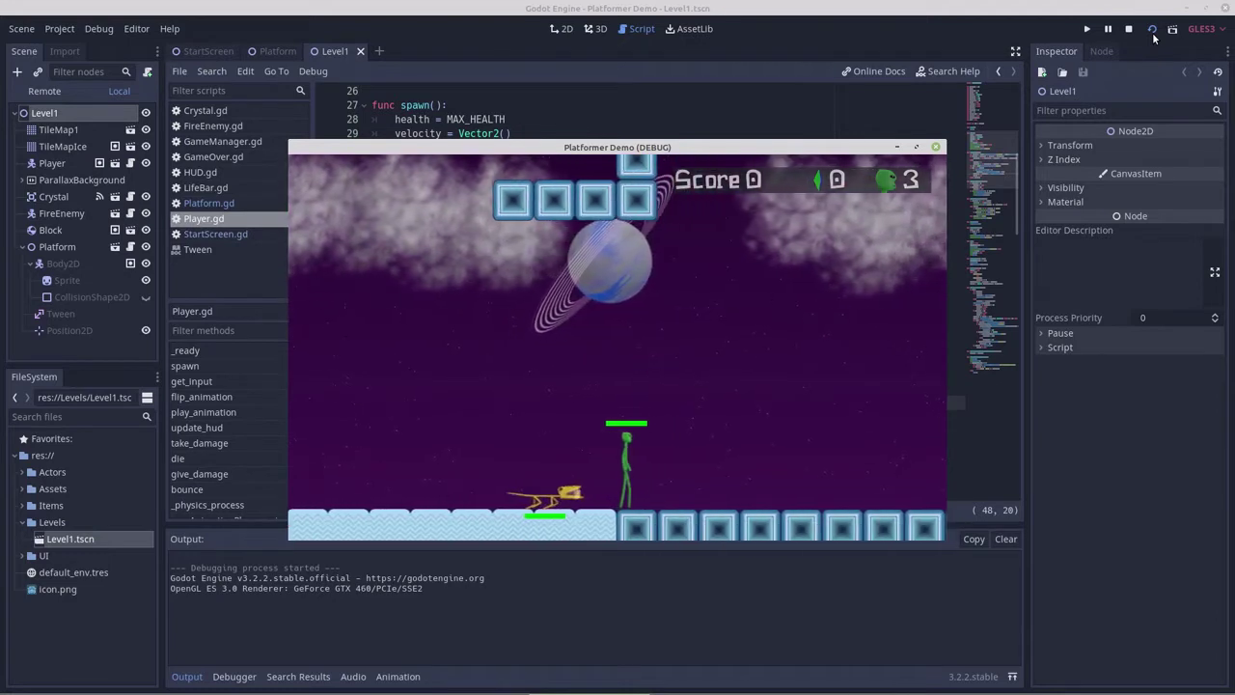
Test jumping the player onto the fire enemy and follow it along the block ground.
key("space")
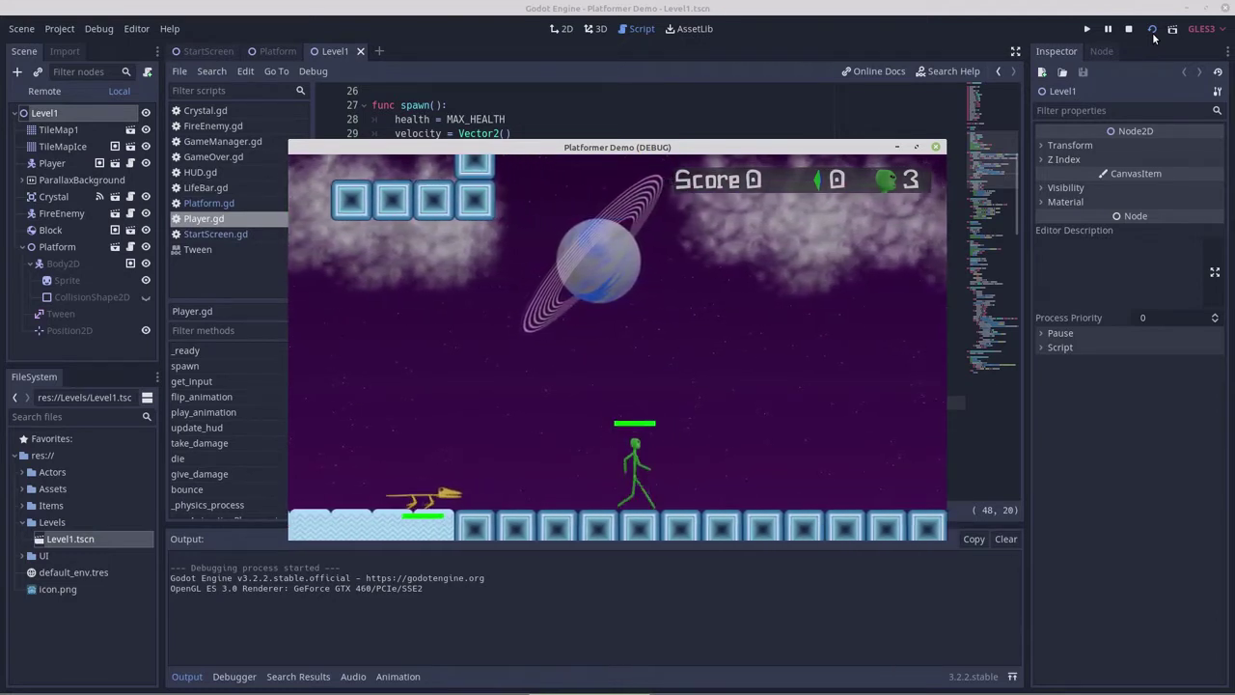
key("Left")
key("space")
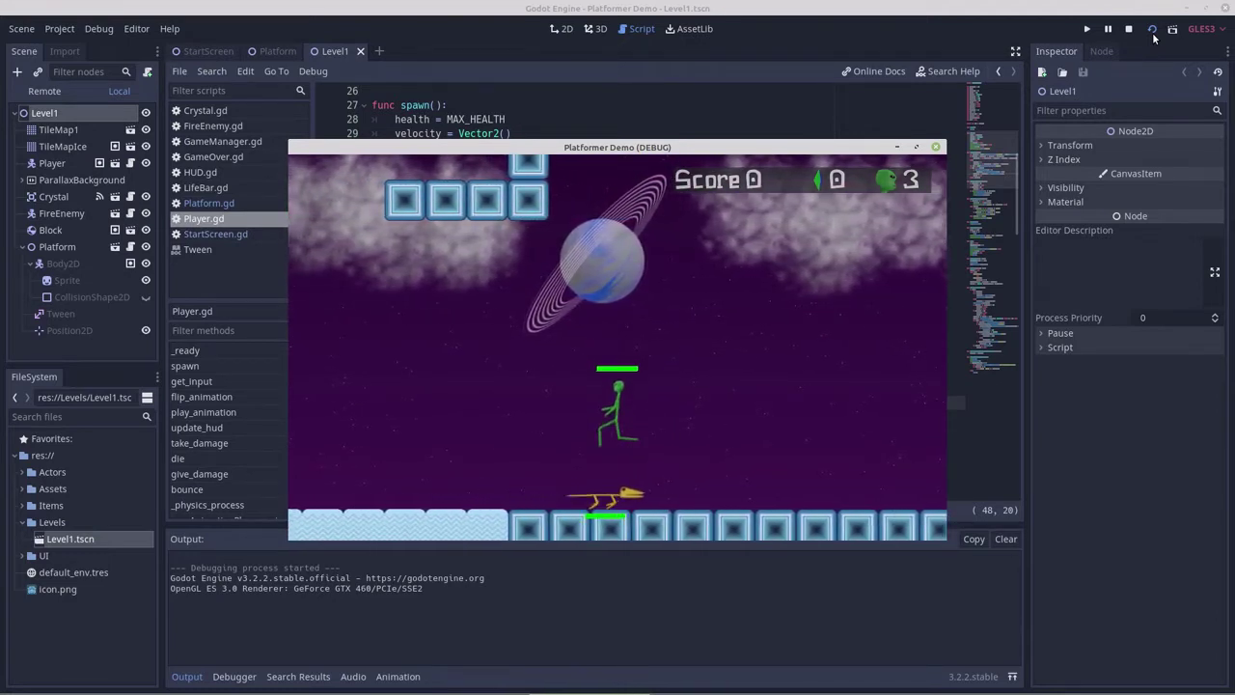
key("Left")
key("Right")
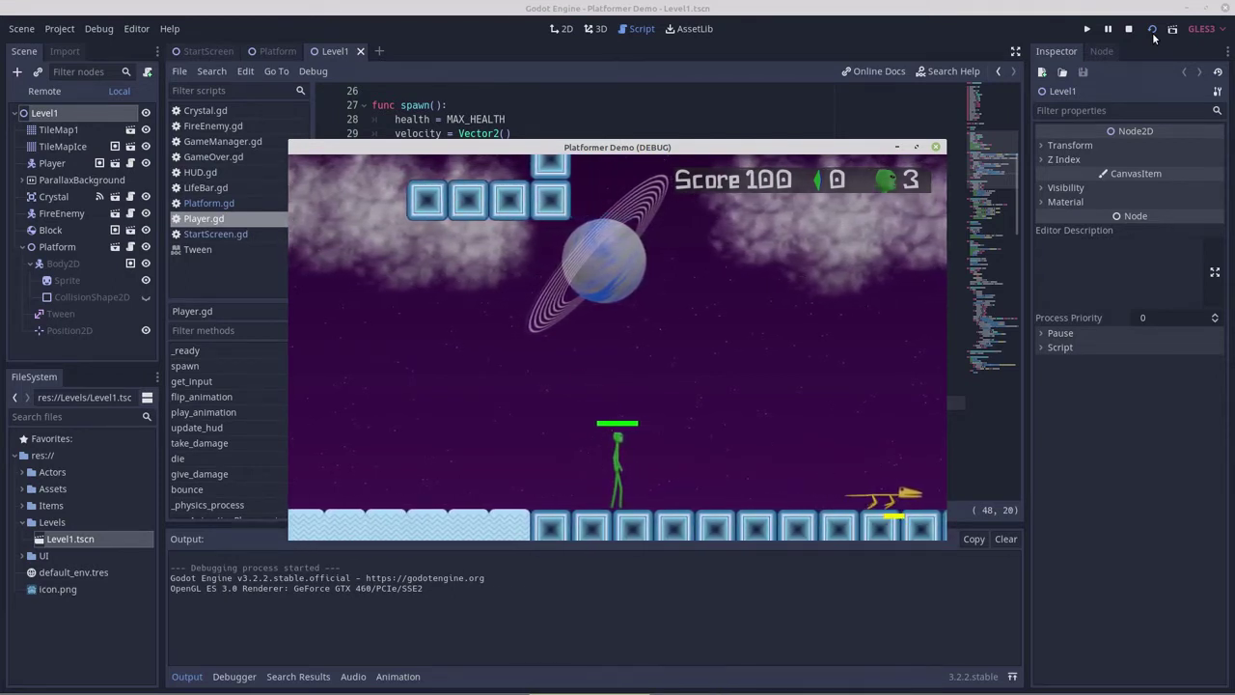
key("Right")
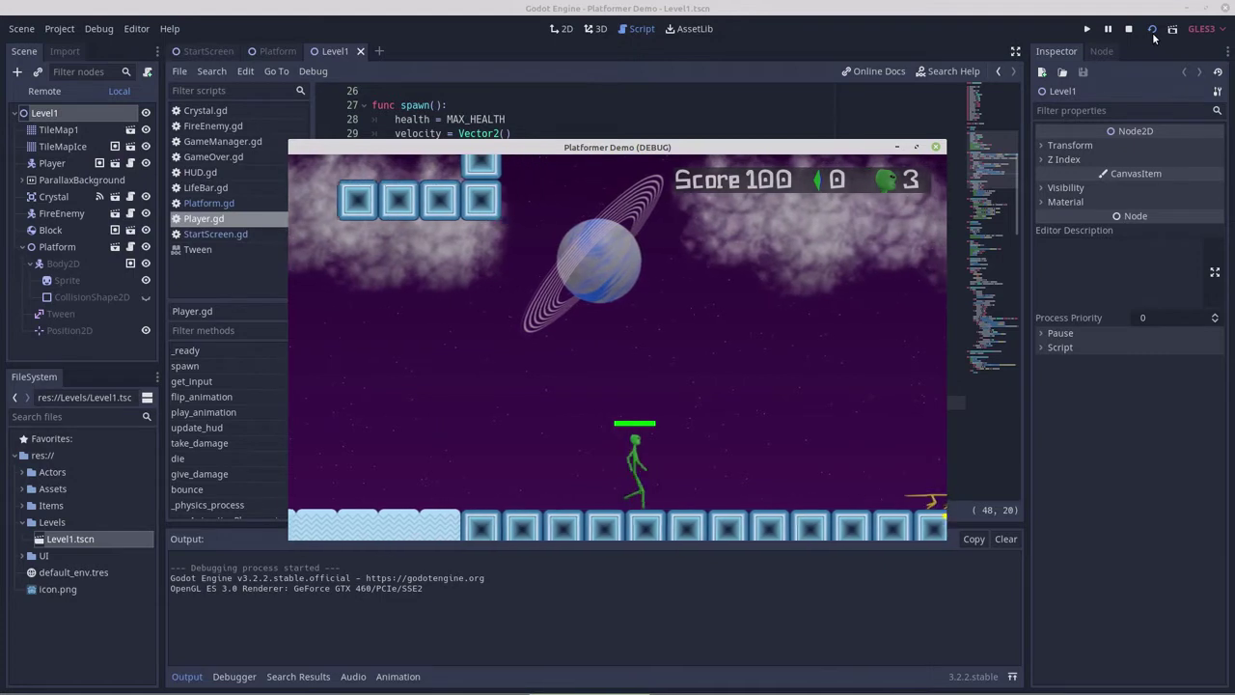
key("Right")
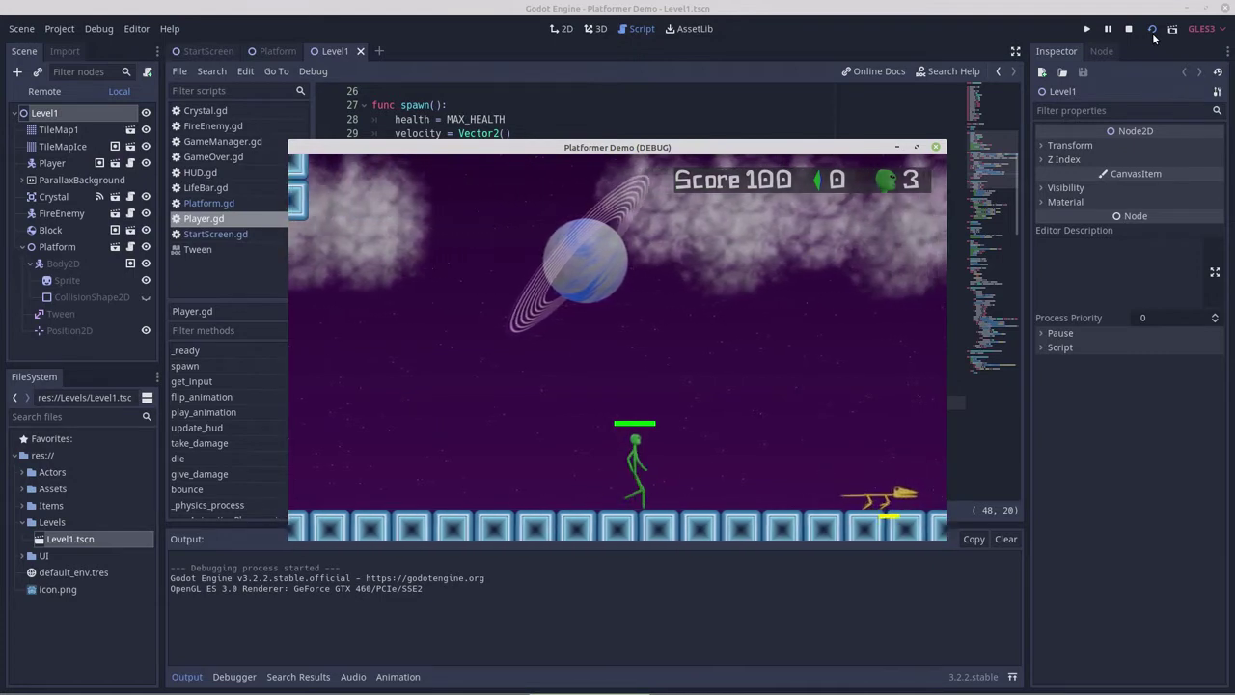
key("Right")
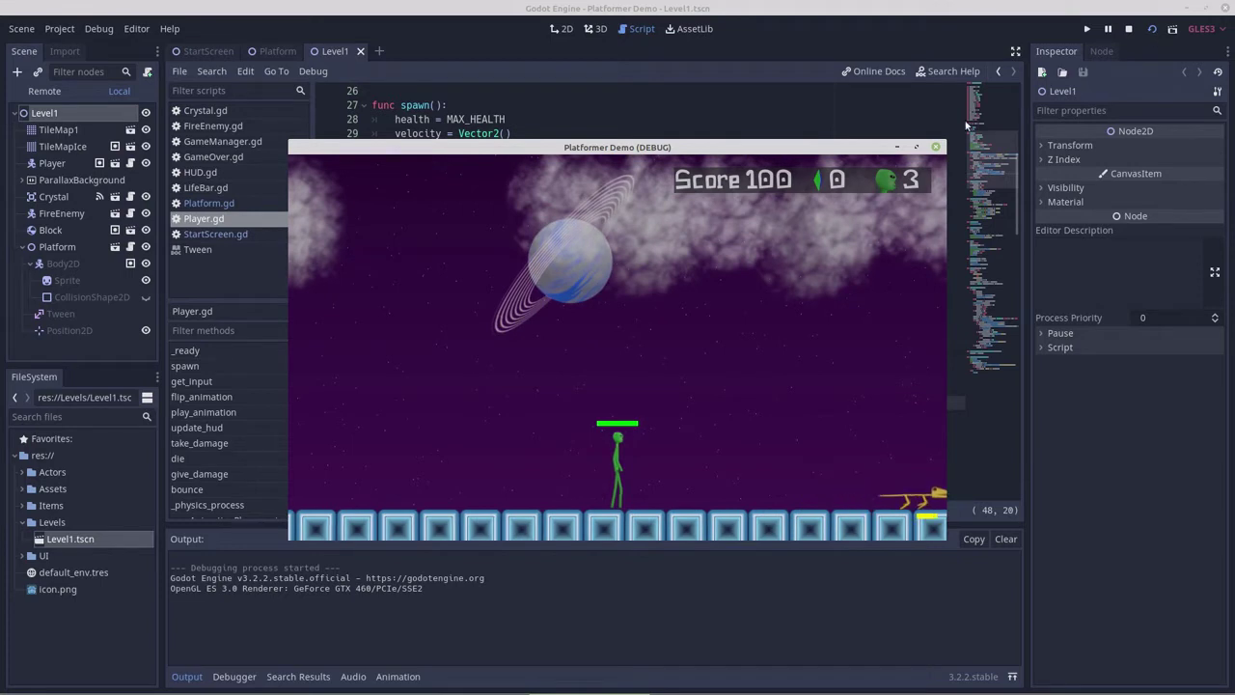
Close the game and change the jump assignment in get_input to velocity.y += jump_speed + get_floor_velocity().y.
left_click(935, 148)
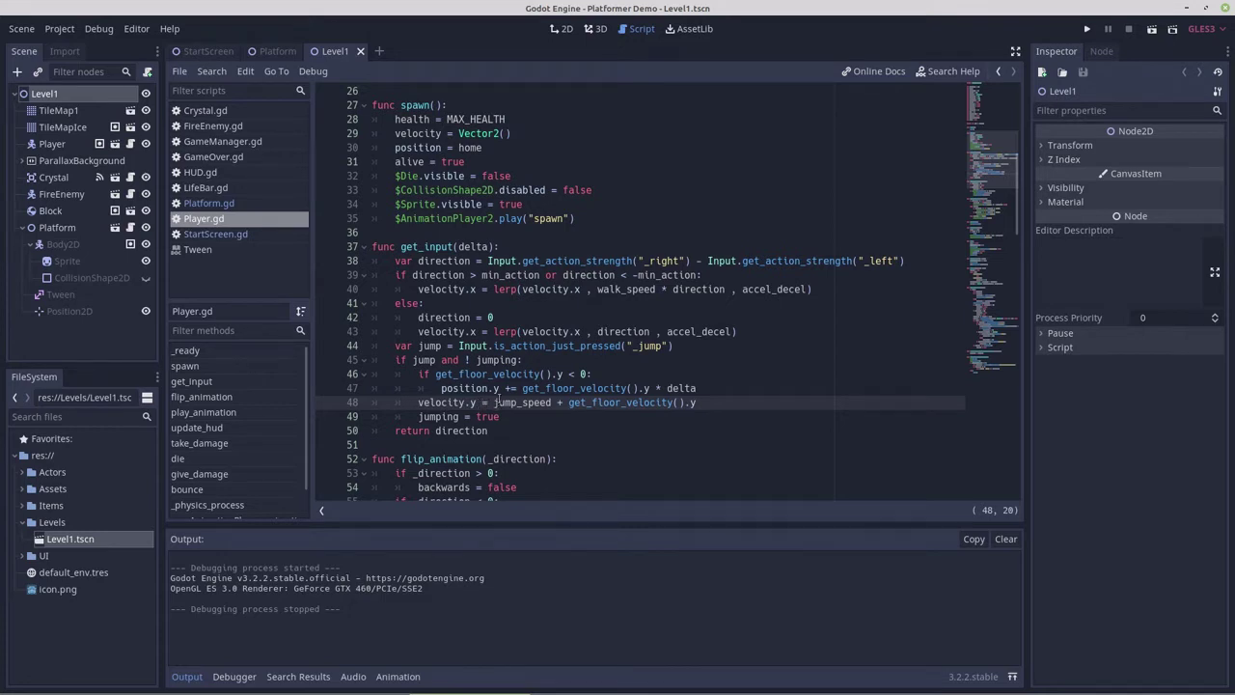
type("+")
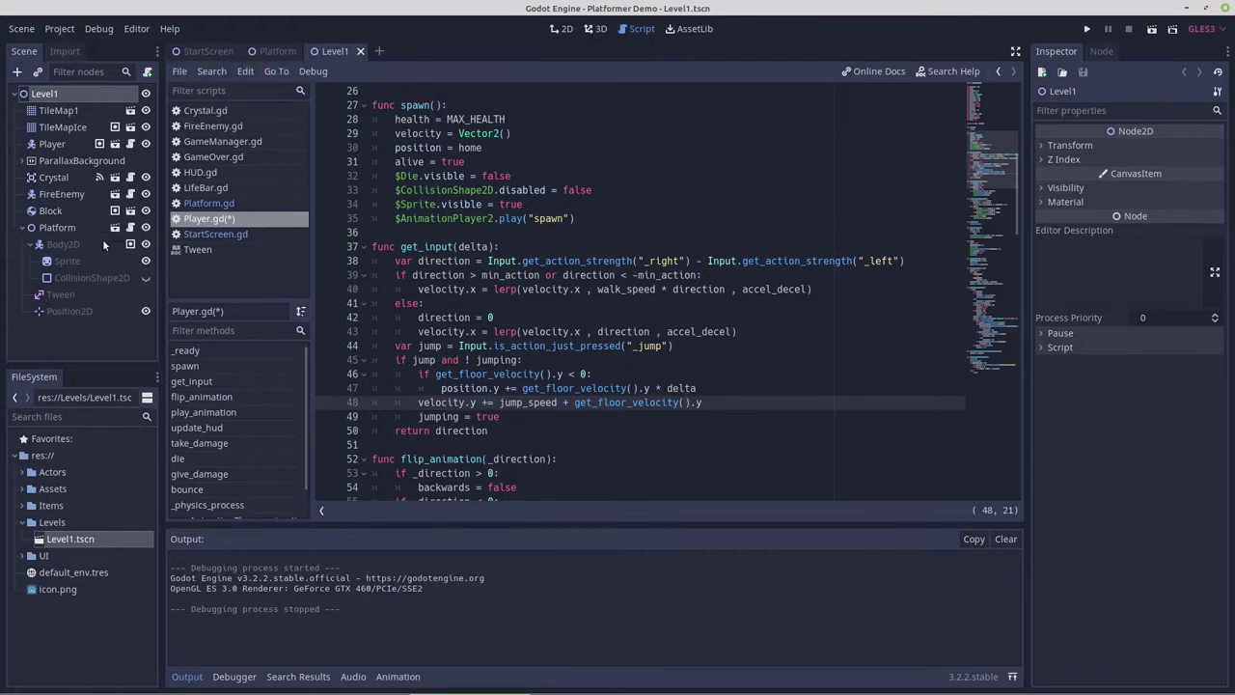
Select the Platform node in Level1 and open the Platform scene to examine its three-block sprite.
left_click(55, 227)
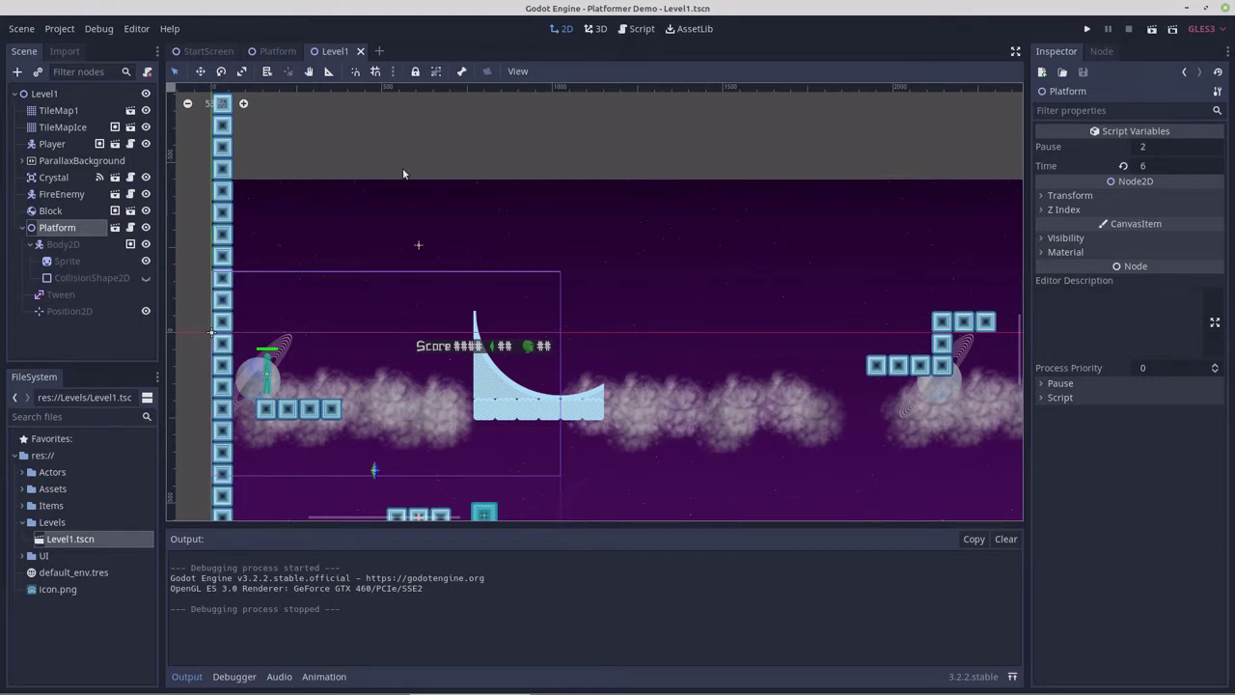
mouse_move(286, 57)
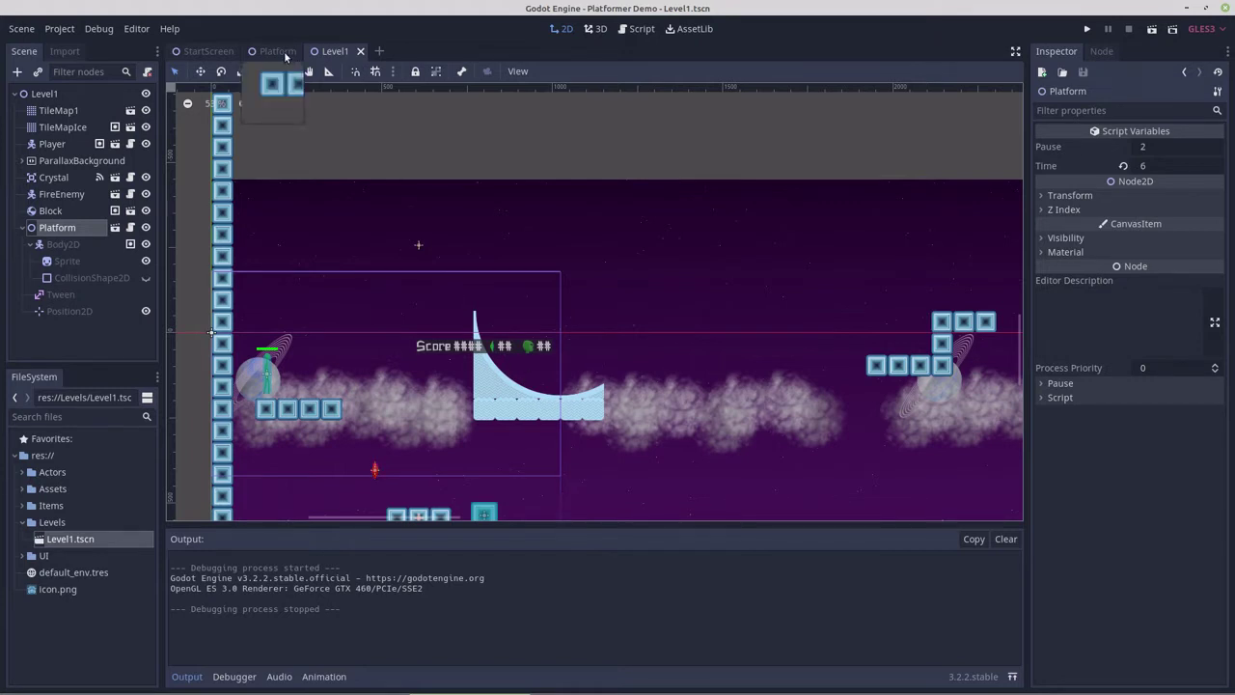
left_click(284, 54)
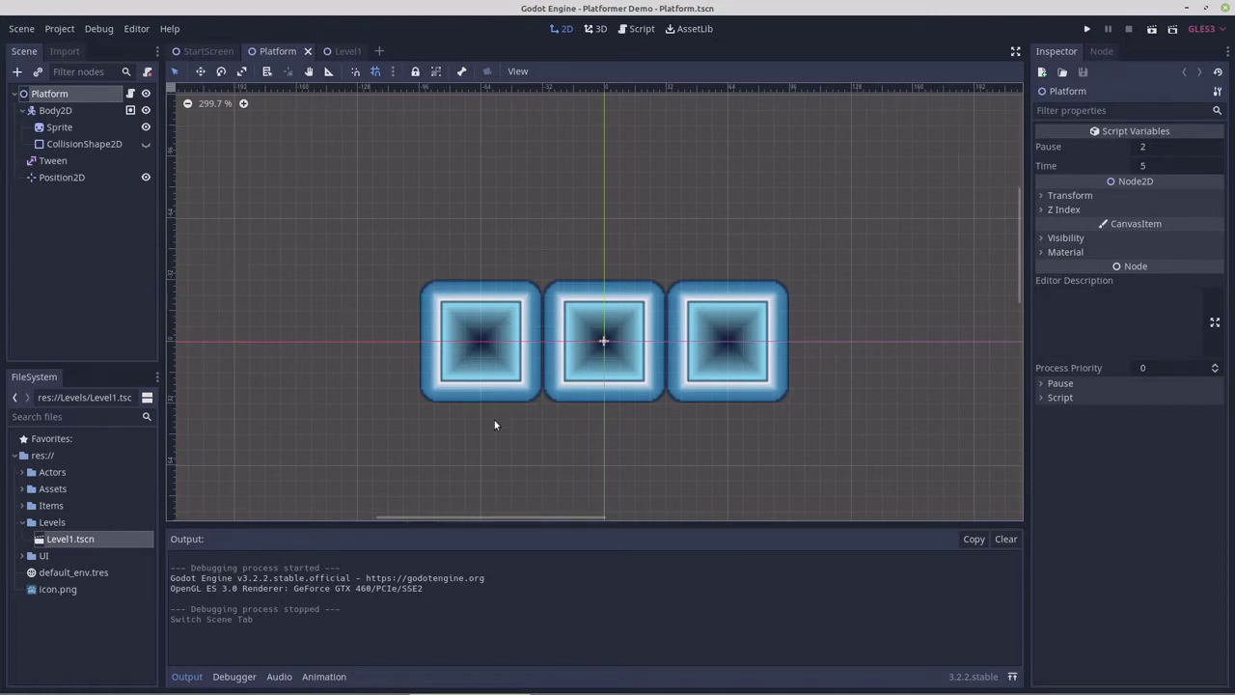
scroll(621, 433, "down", 5)
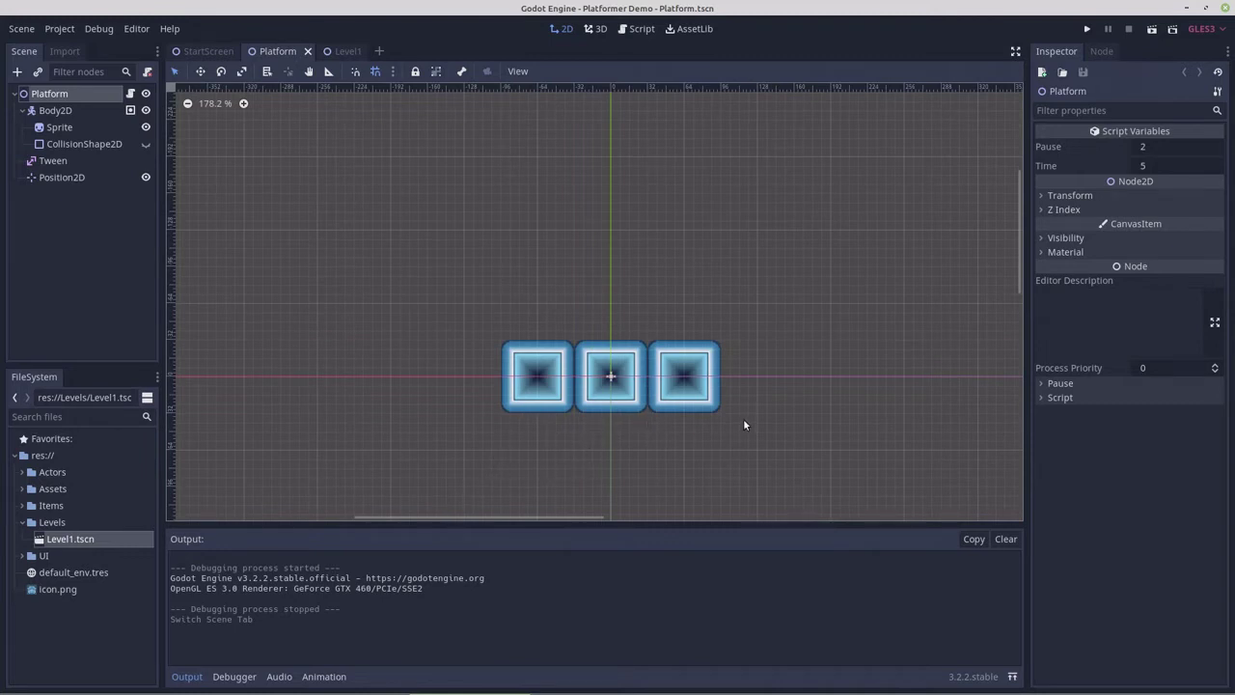
Switch to GIMP and start a new image with a width of 16 px and a height of 64 px.
mouse_move(205, 691)
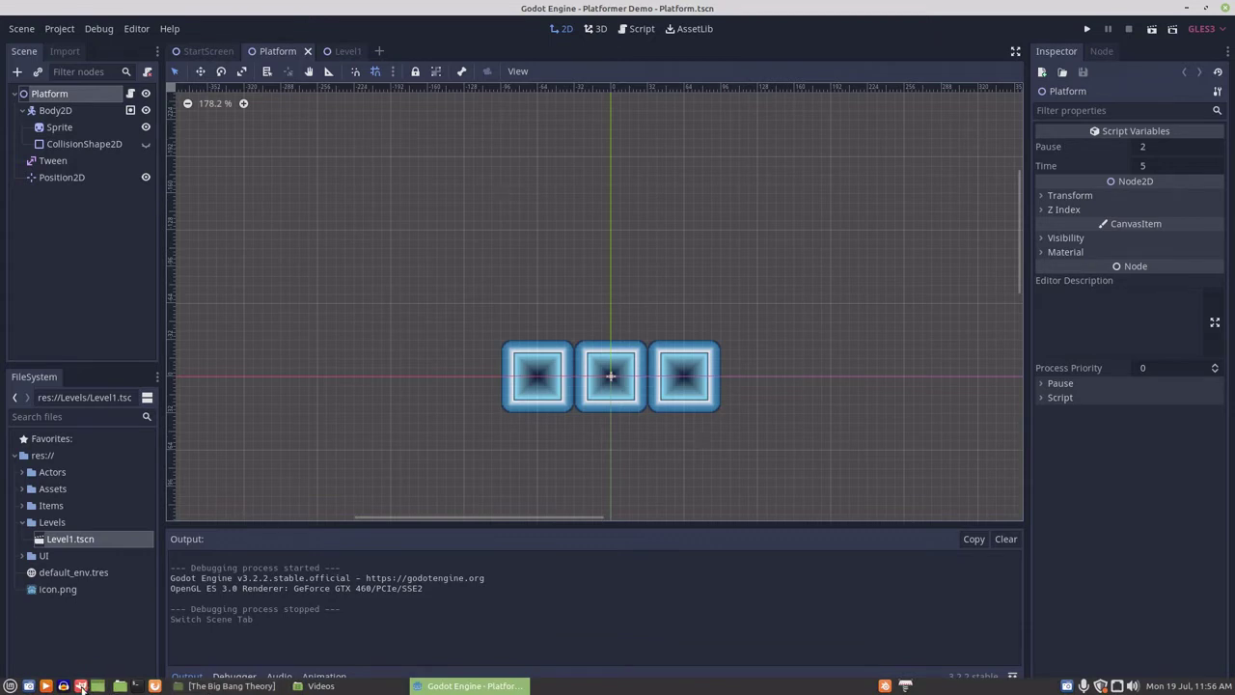
left_click(85, 686)
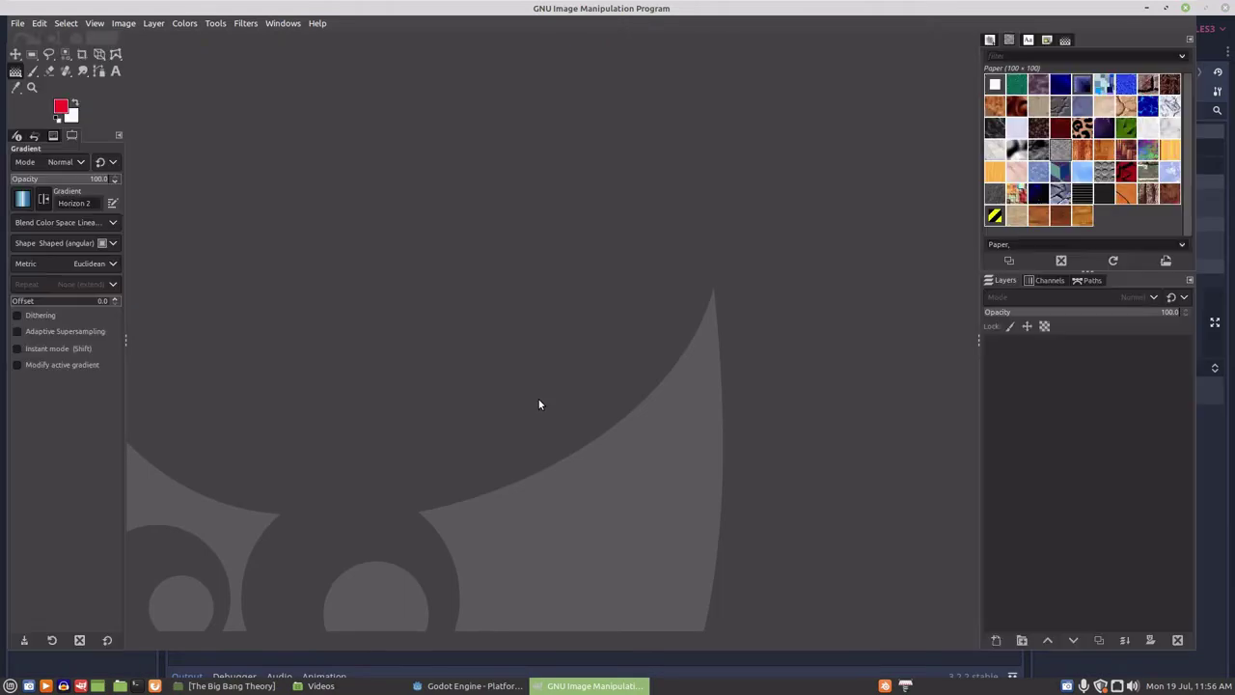
key("ctrl+n")
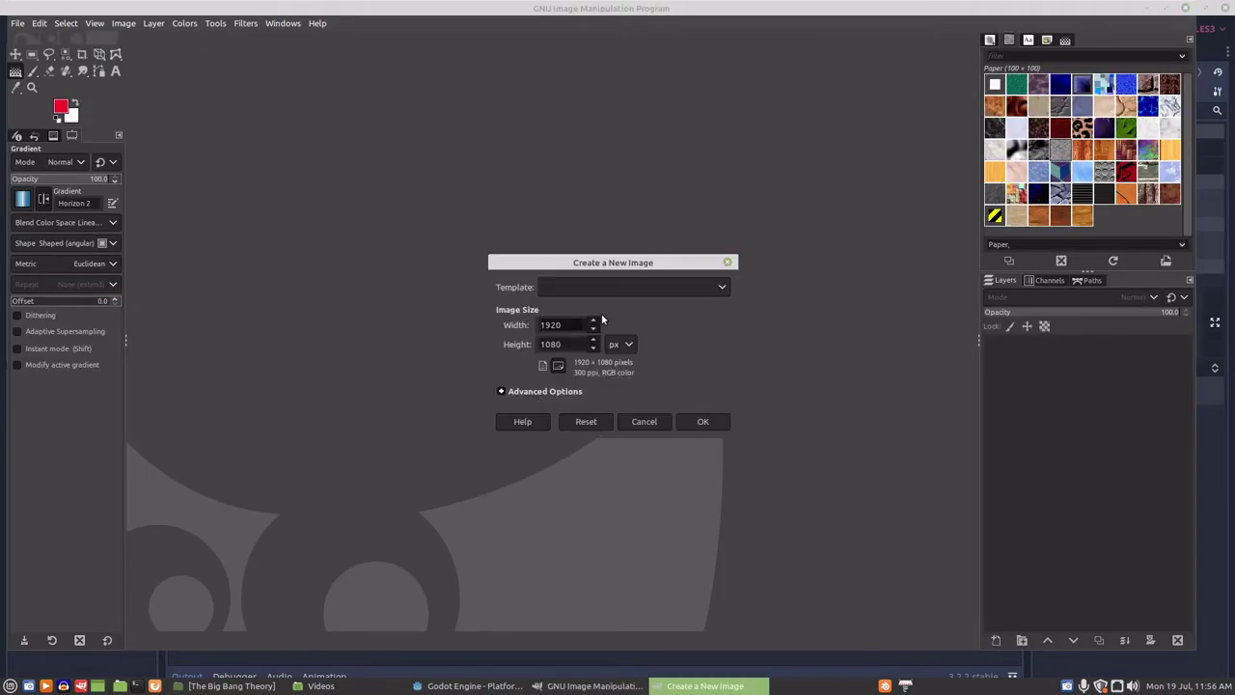
left_click_drag(569, 324, 528, 327)
type("16")
left_click_drag(565, 343, 518, 345)
type("6")
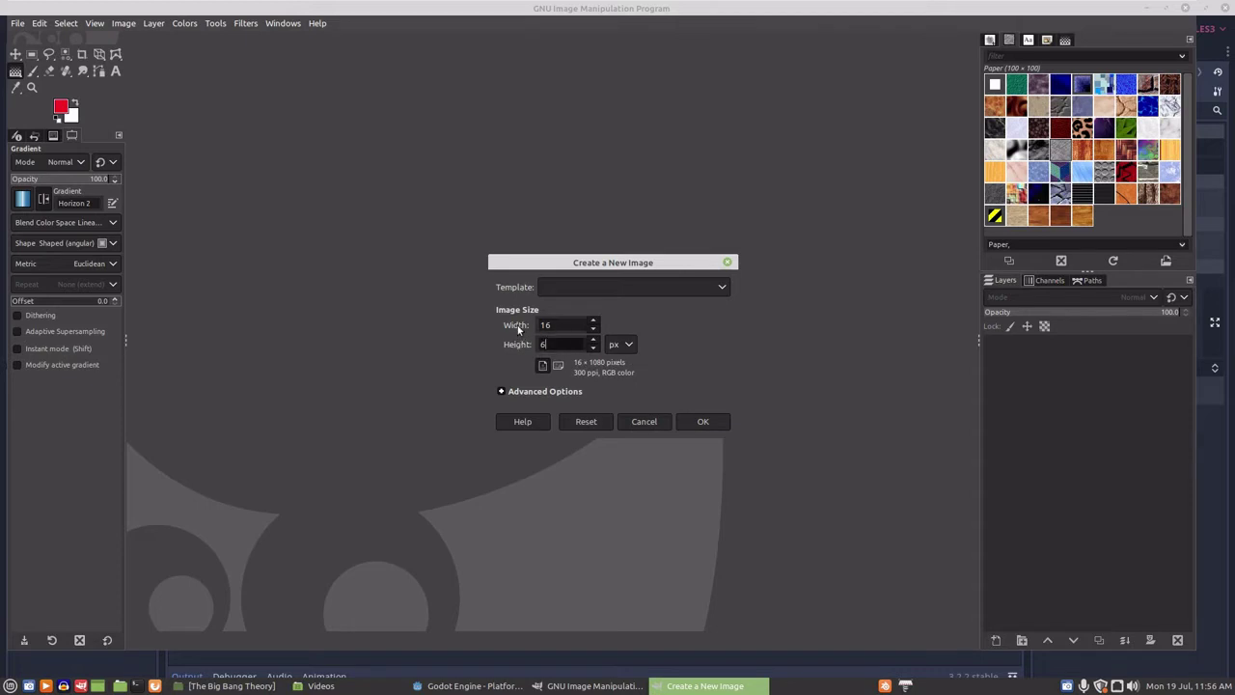
type("4")
Set the new image's fill to Transparency in the advanced options and create it.
left_click(529, 391)
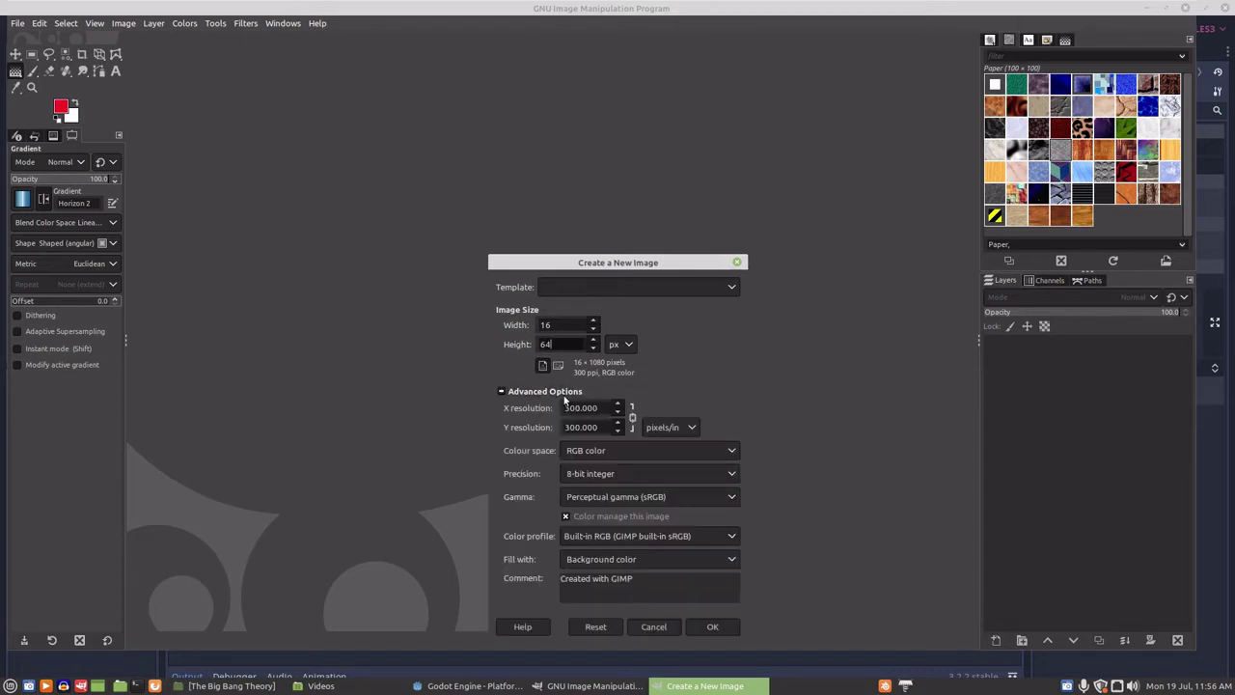
left_click(607, 558)
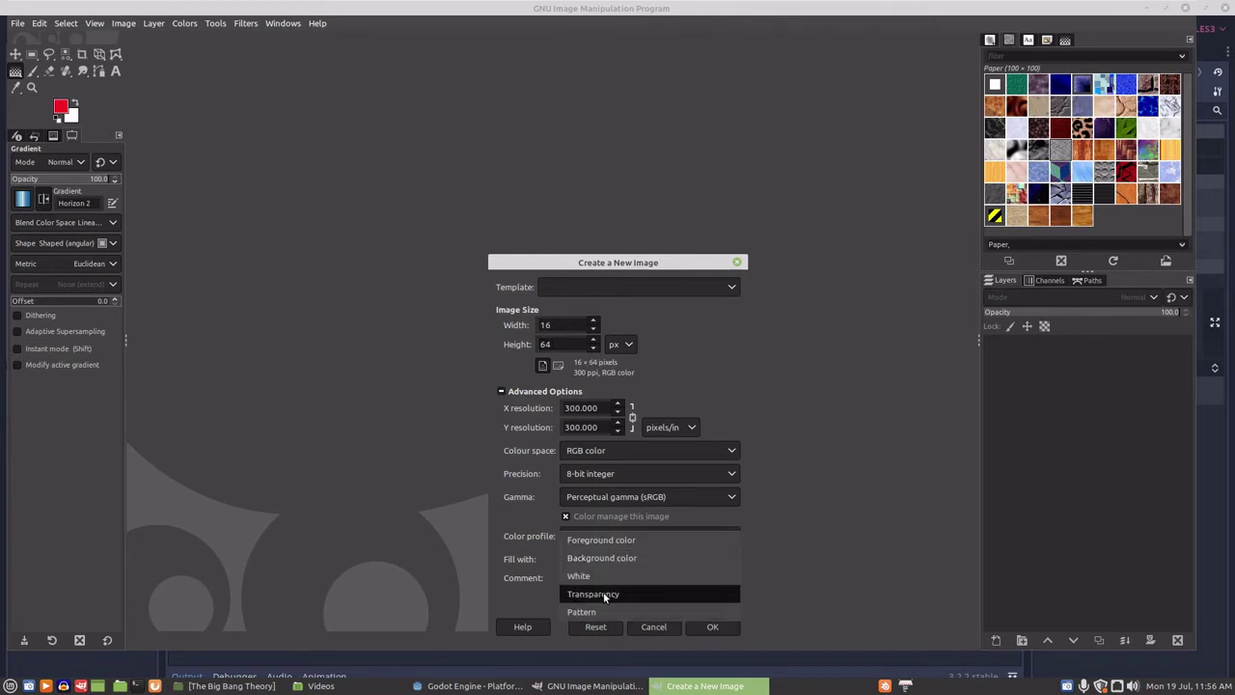
left_click(603, 593)
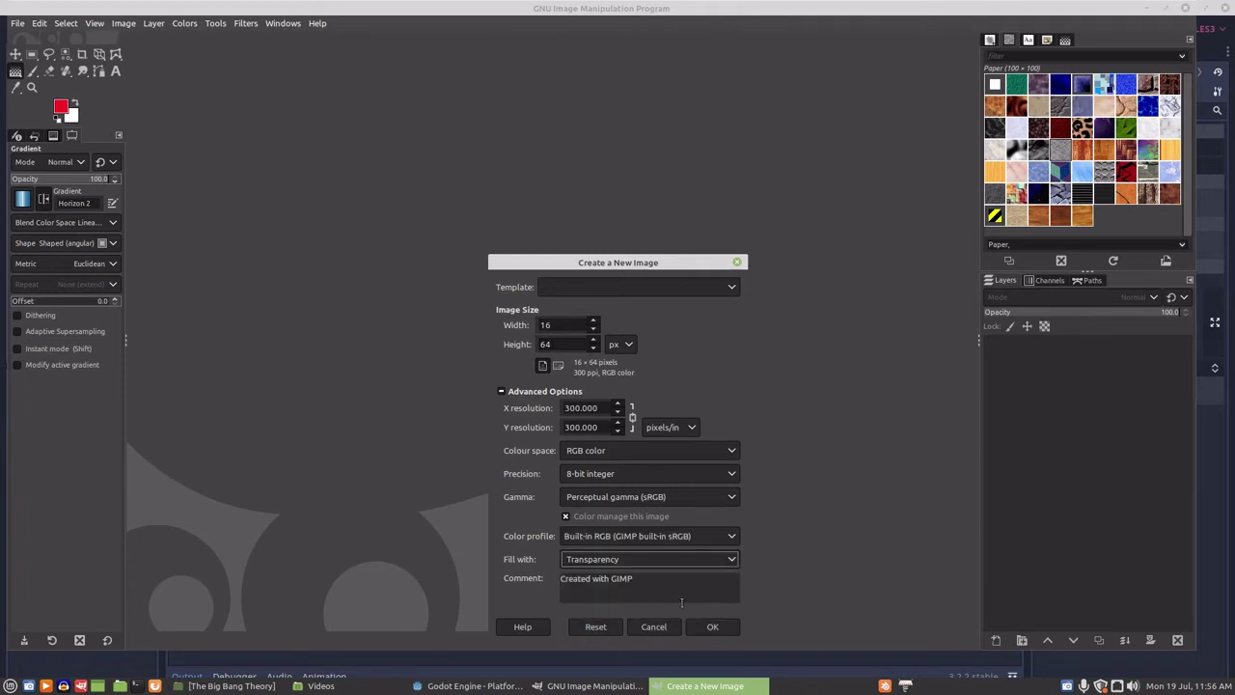
left_click(711, 627)
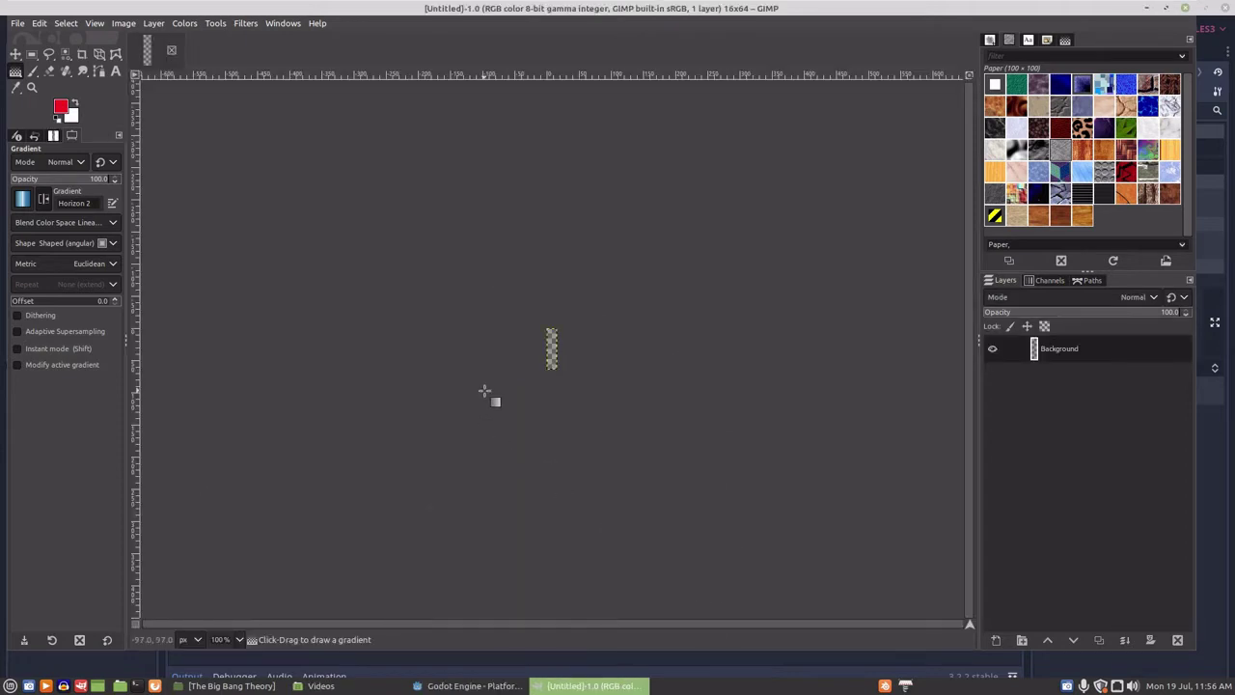
Fill the layer with the white background colour and apply a Horizon 2 shaped (angular) gradient from its upper-left to its lower-right corner.
key("4")
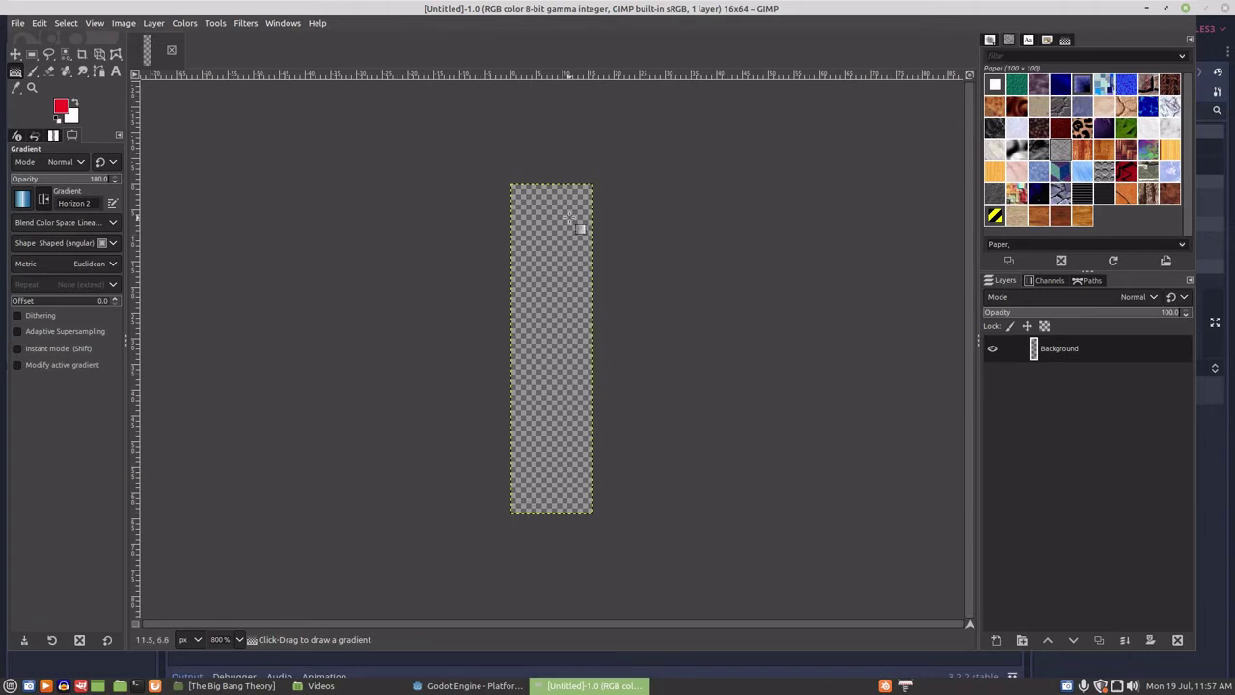
left_click_drag(512, 185, 586, 512)
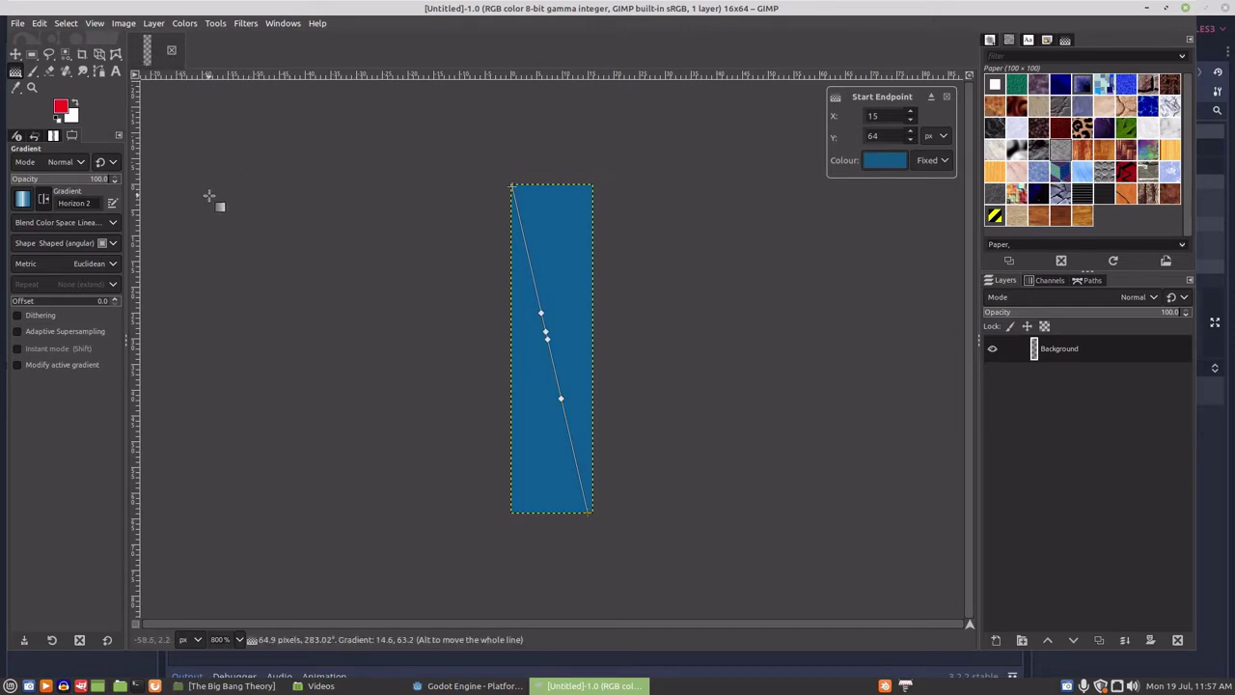
key("Escape")
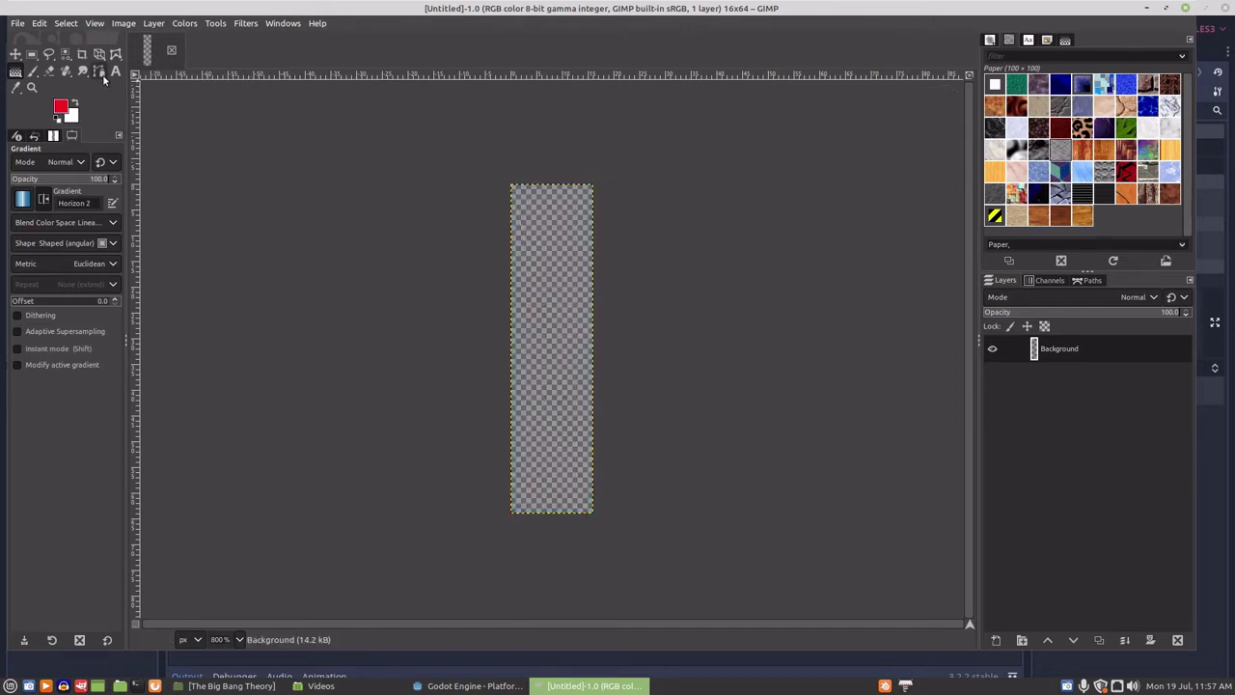
left_click(38, 23)
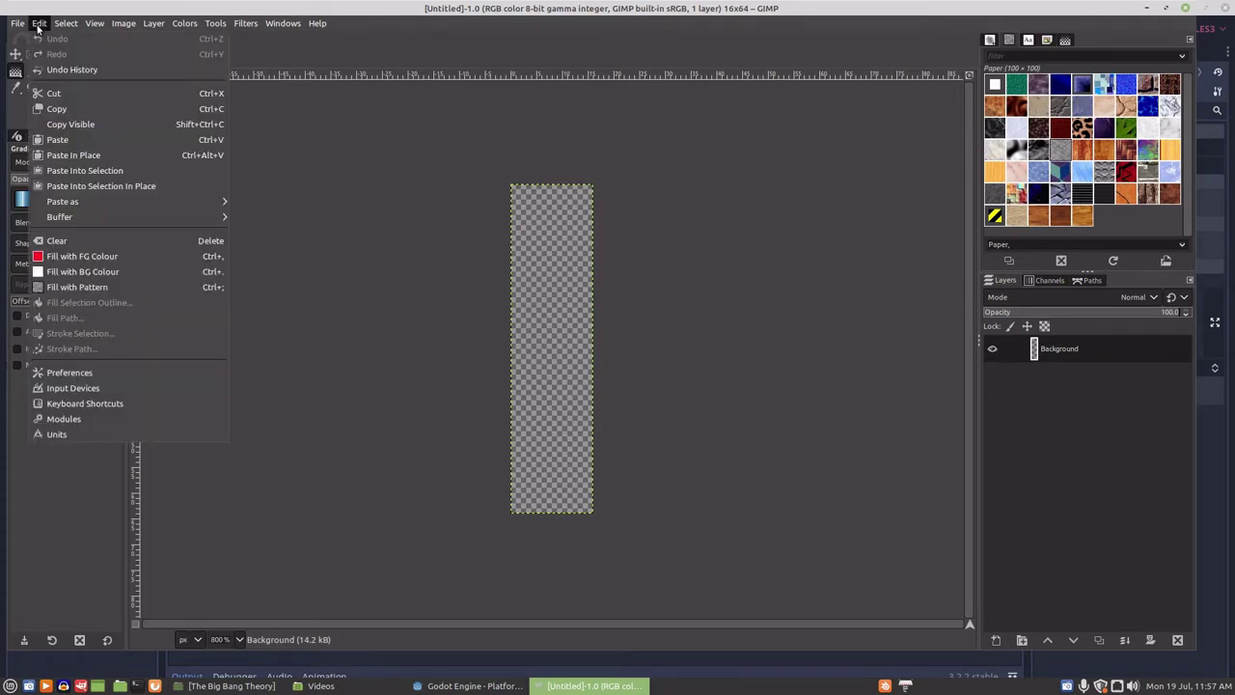
left_click(83, 271)
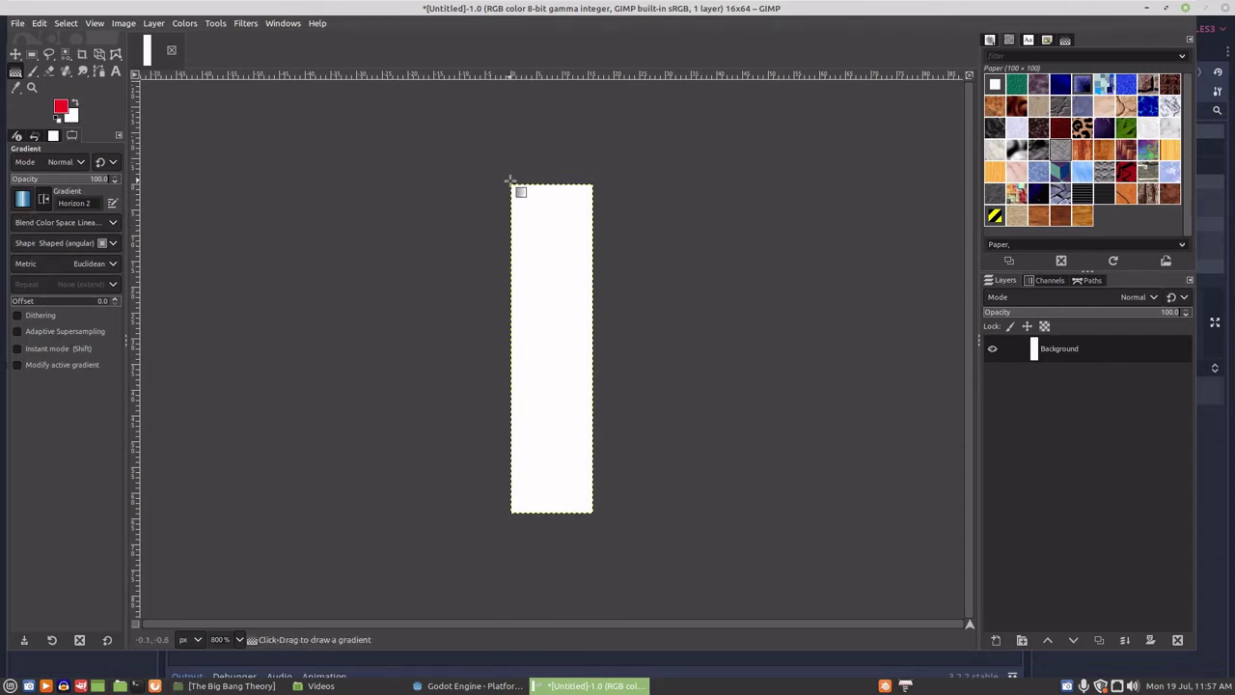
left_click_drag(510, 180, 592, 512)
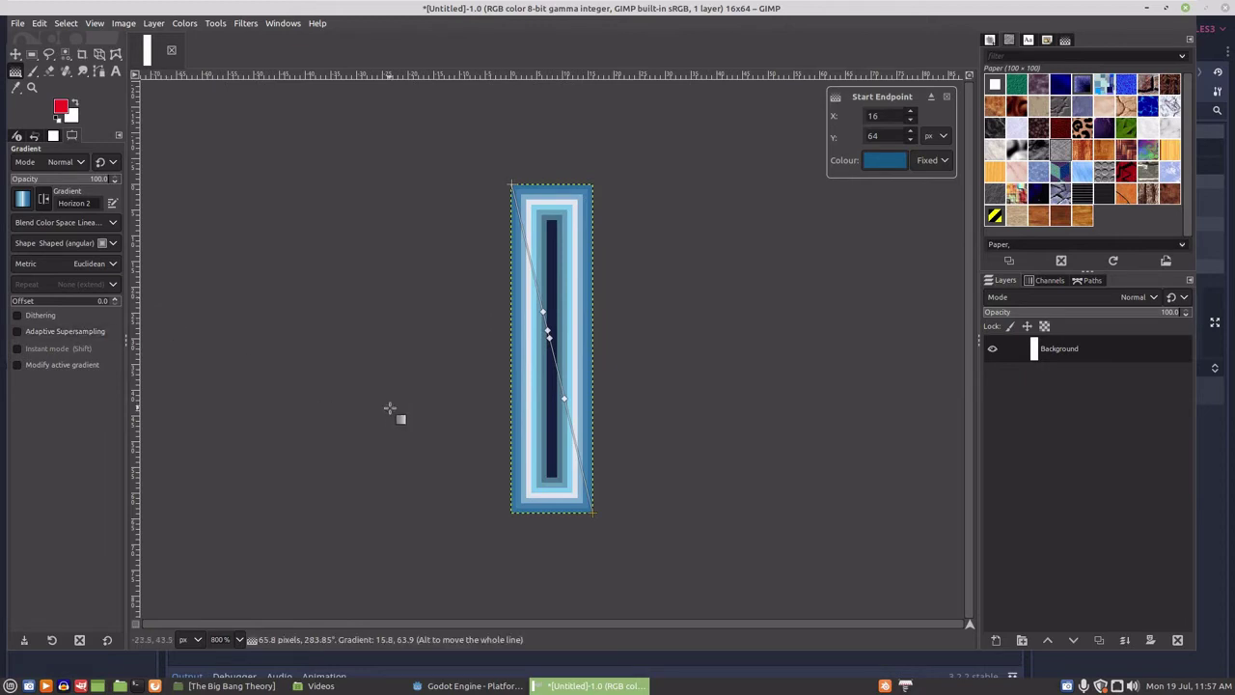
key("Return")
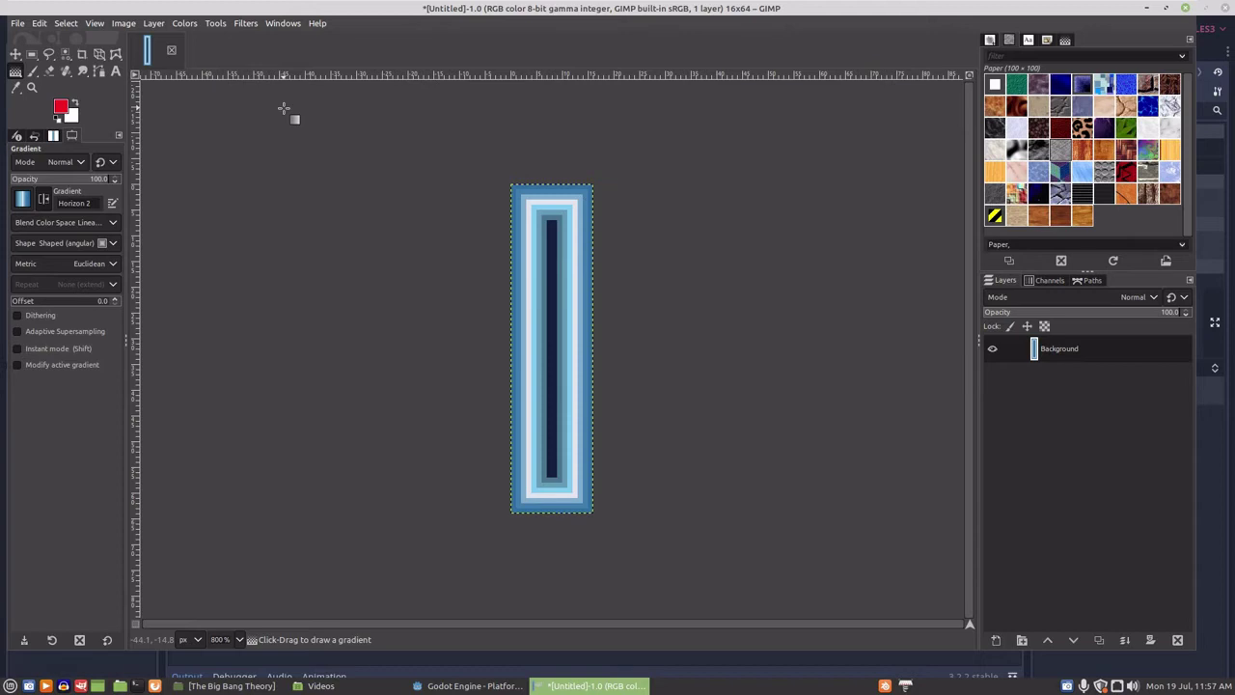
Start a Perspective transform on the gradient block and enable snapping to the canvas edges.
left_click(214, 24)
mouse_move(233, 70)
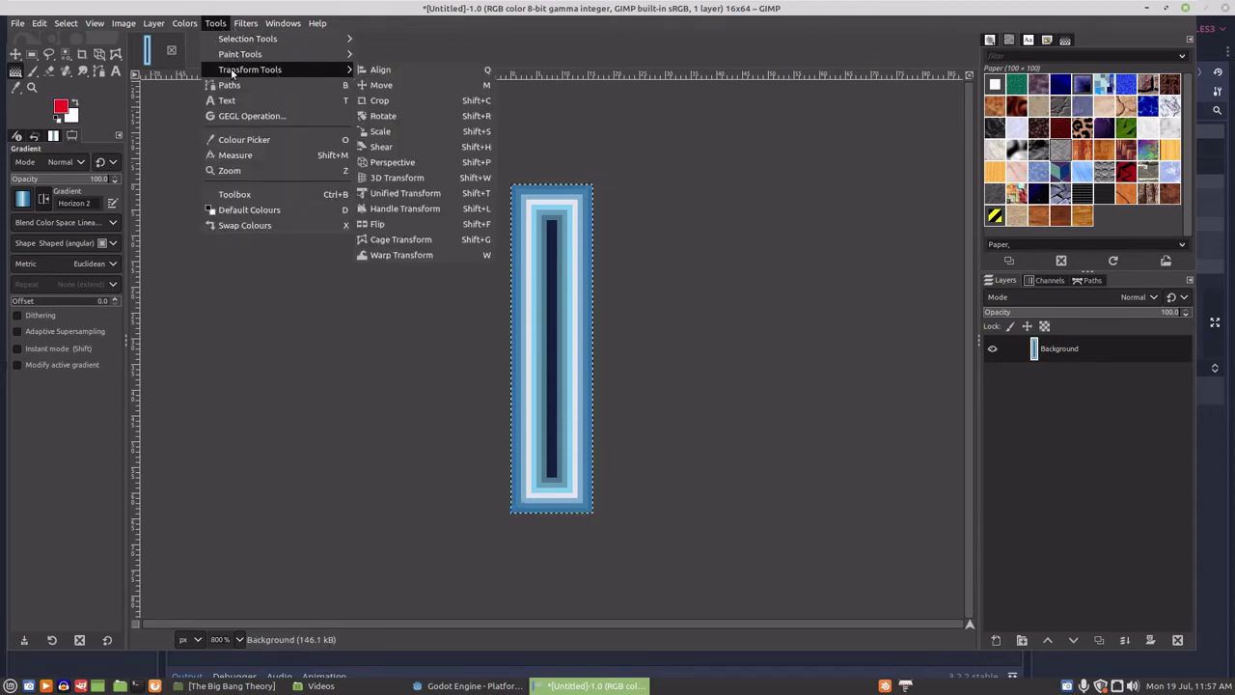
left_click(389, 162)
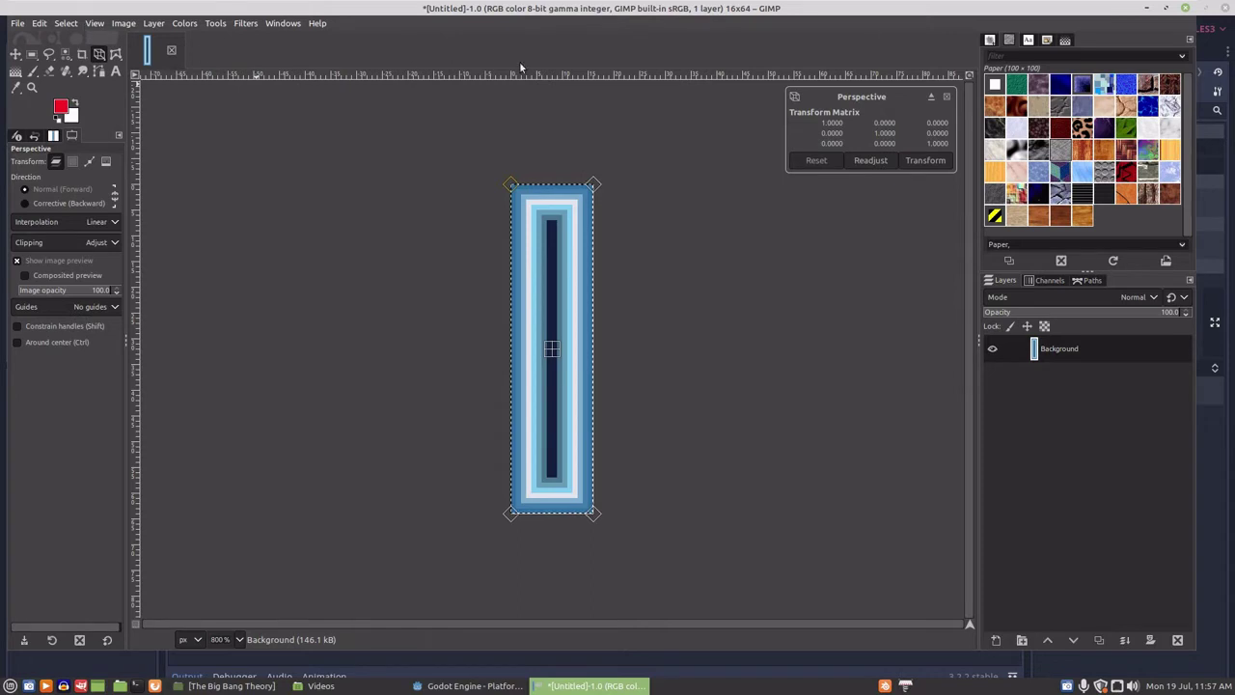
left_click(65, 23)
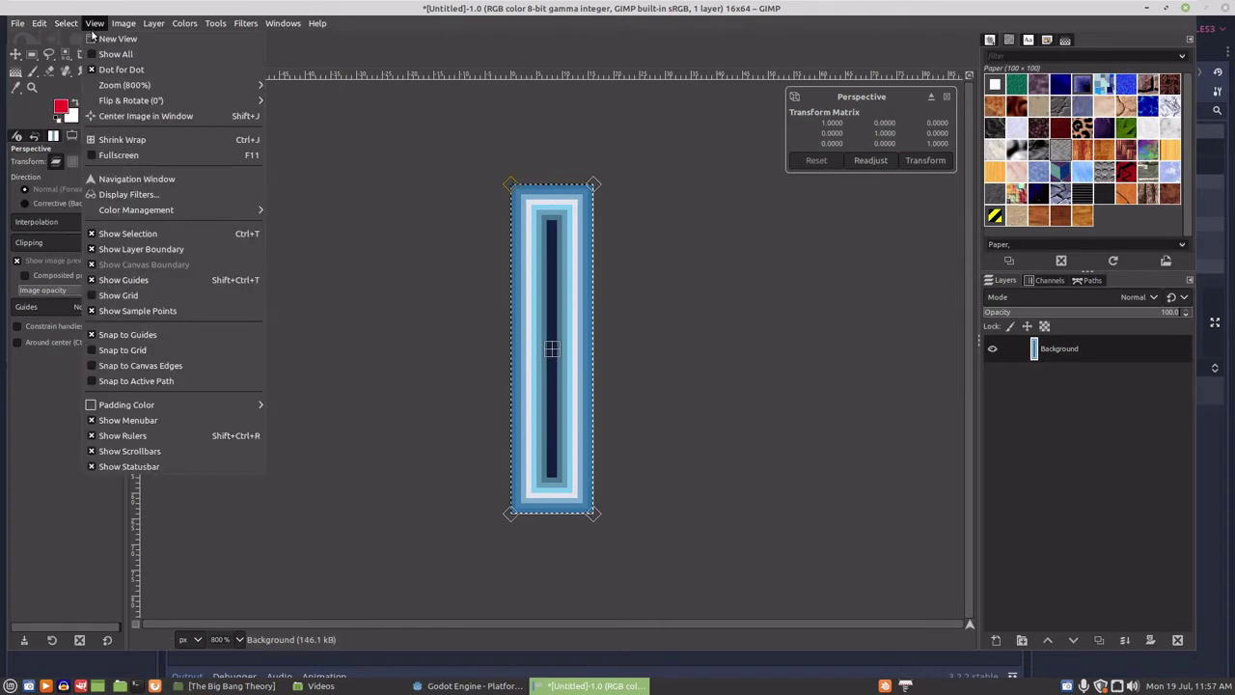
left_click(92, 24)
left_click(66, 23)
mouse_move(98, 24)
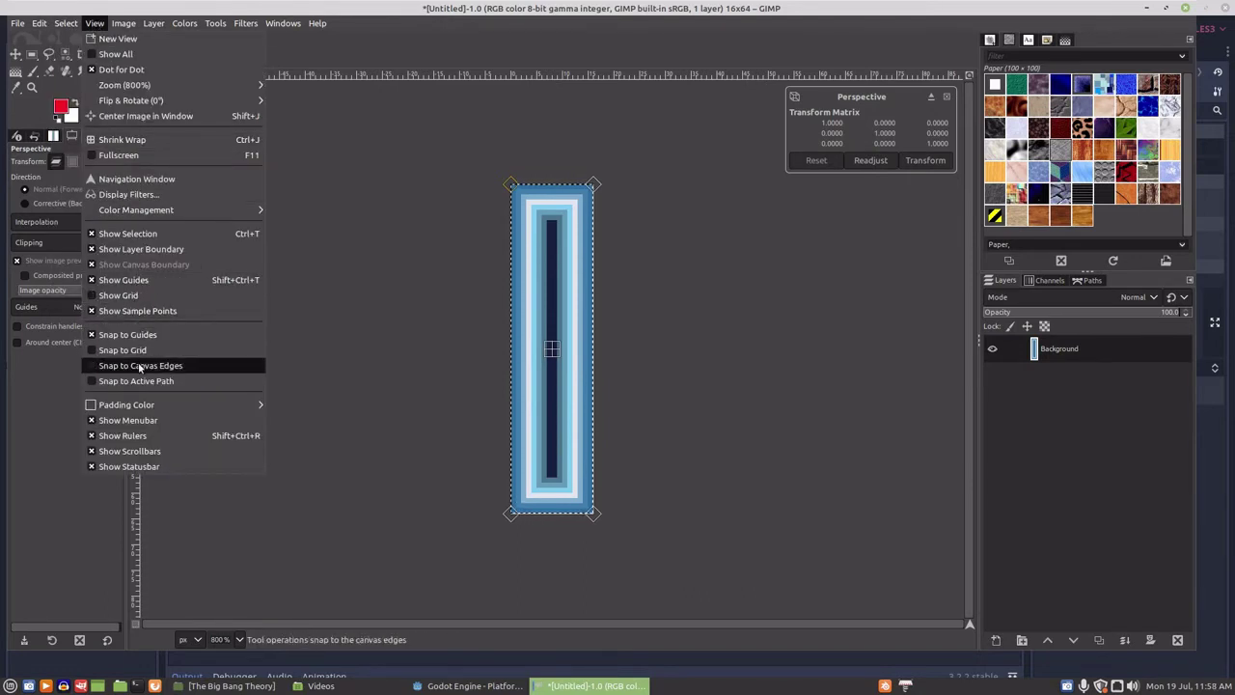
left_click(140, 367)
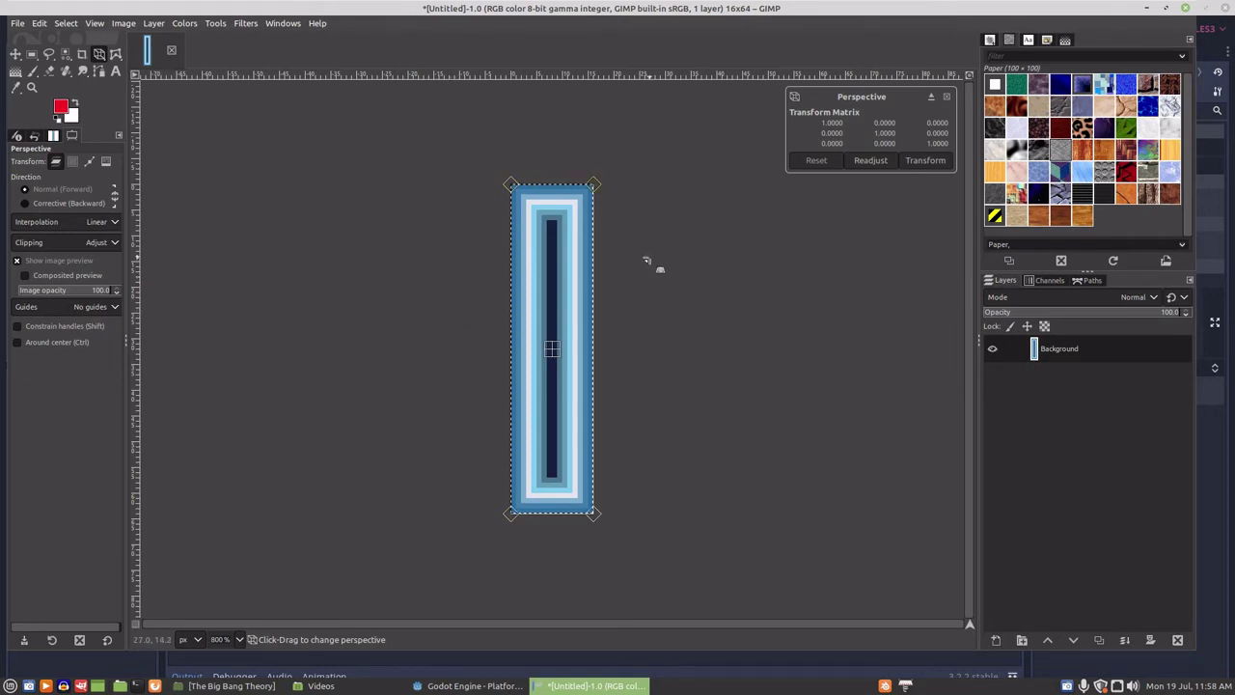
Taper the block with the Perspective transform, moving its upper corners inward to about x = 6 px and x = 10 px, and apply it.
middle_click_drag(647, 262, 644, 444)
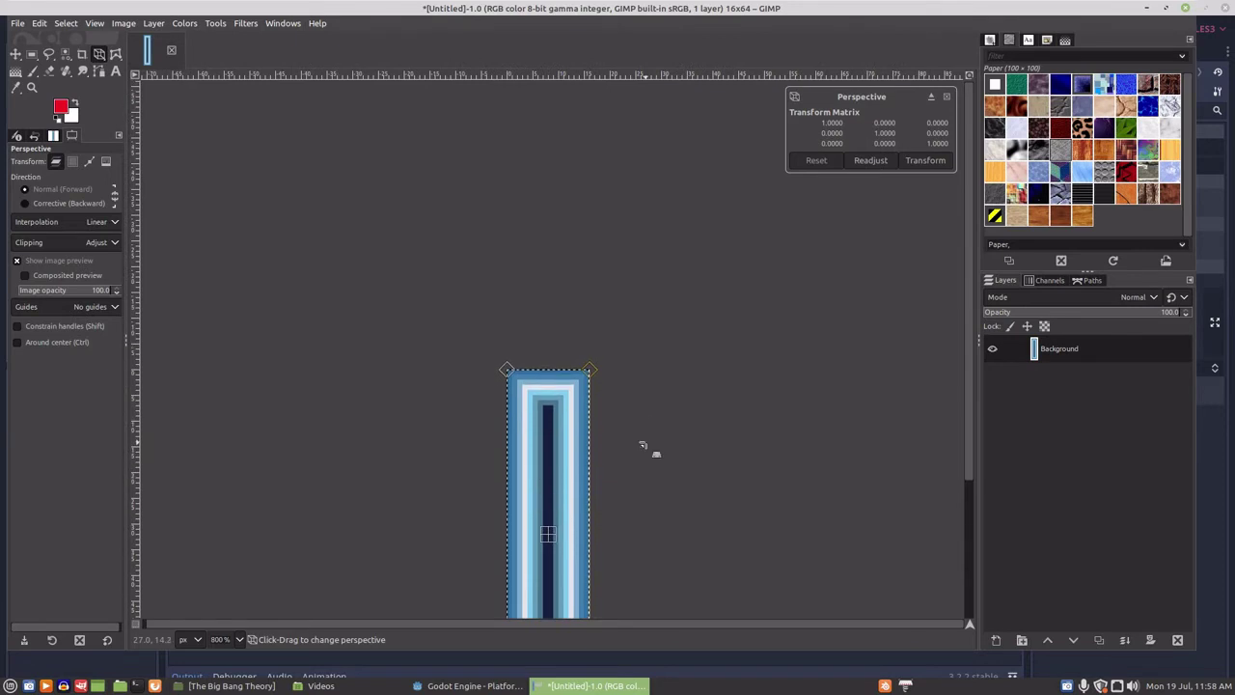
scroll(643, 442, "down", 2)
middle_click_drag(642, 350, 636, 485)
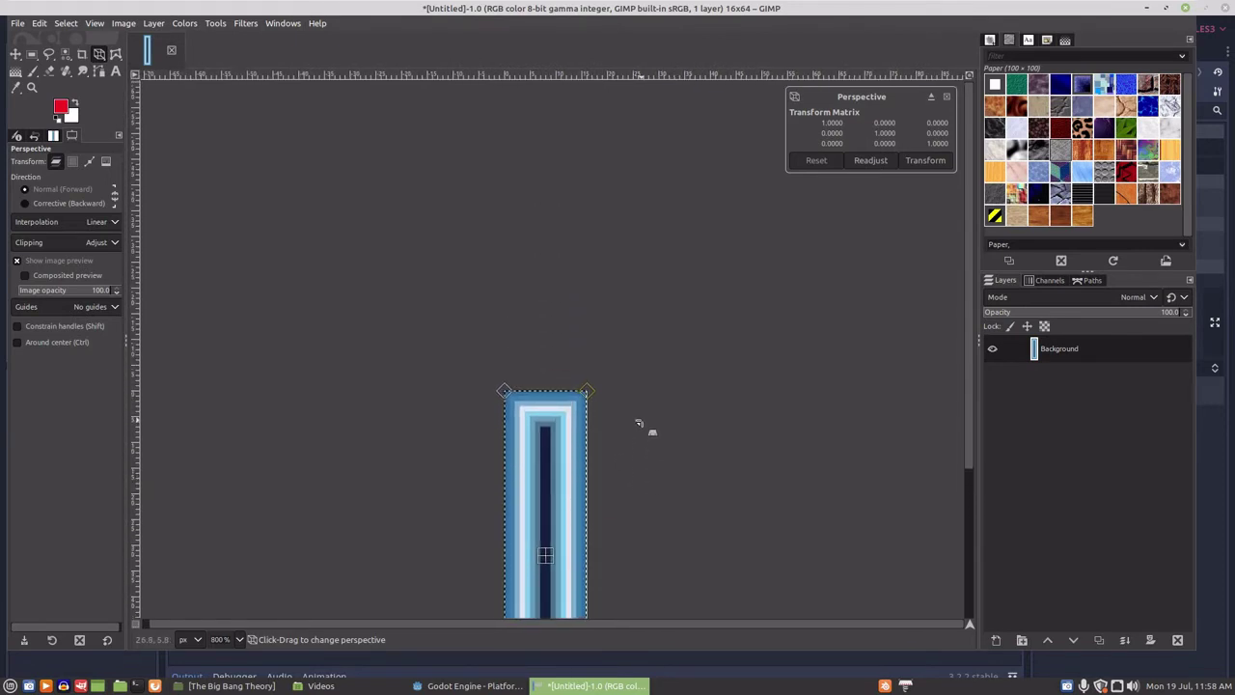
scroll(640, 425, "up", 4, "ctrl")
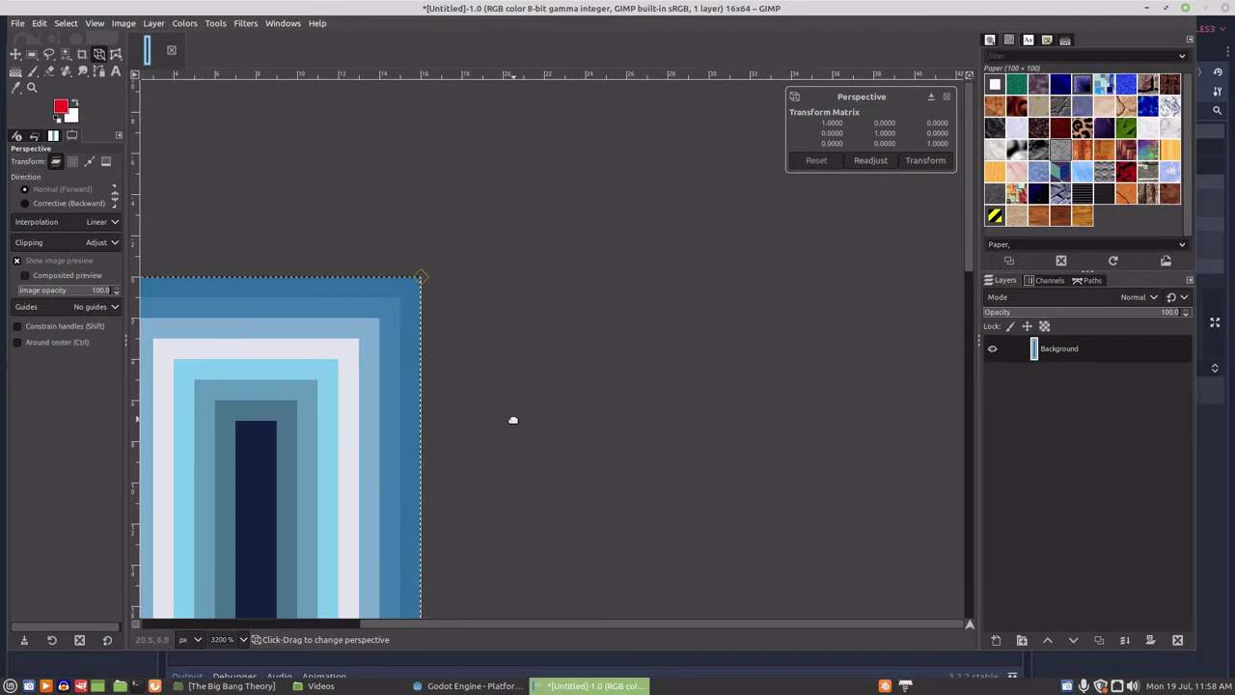
middle_click_drag(513, 420, 797, 428)
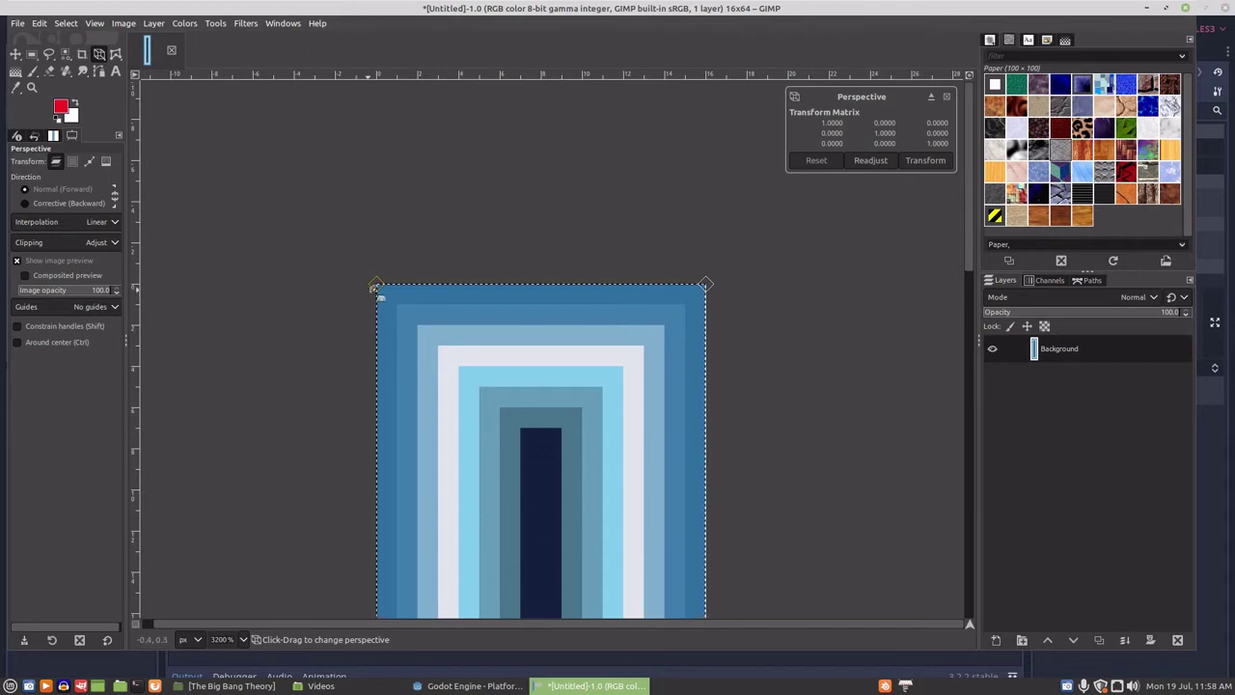
left_click_drag(378, 286, 503, 281)
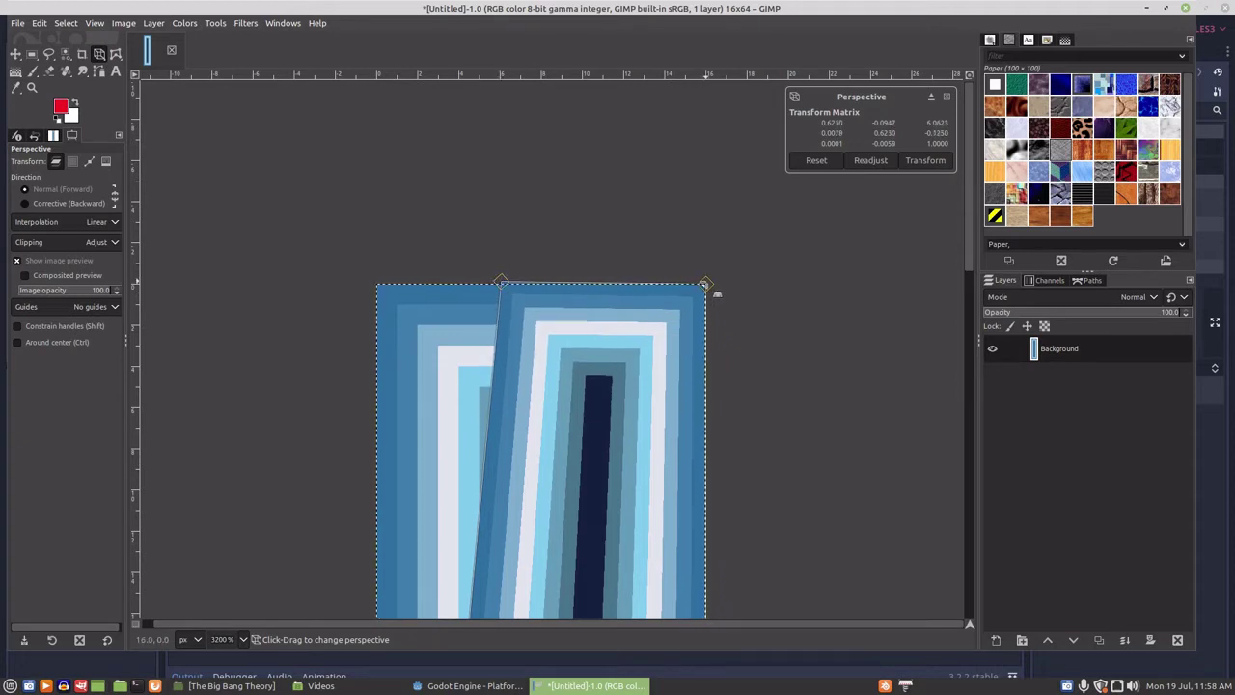
left_click_drag(705, 289, 582, 283)
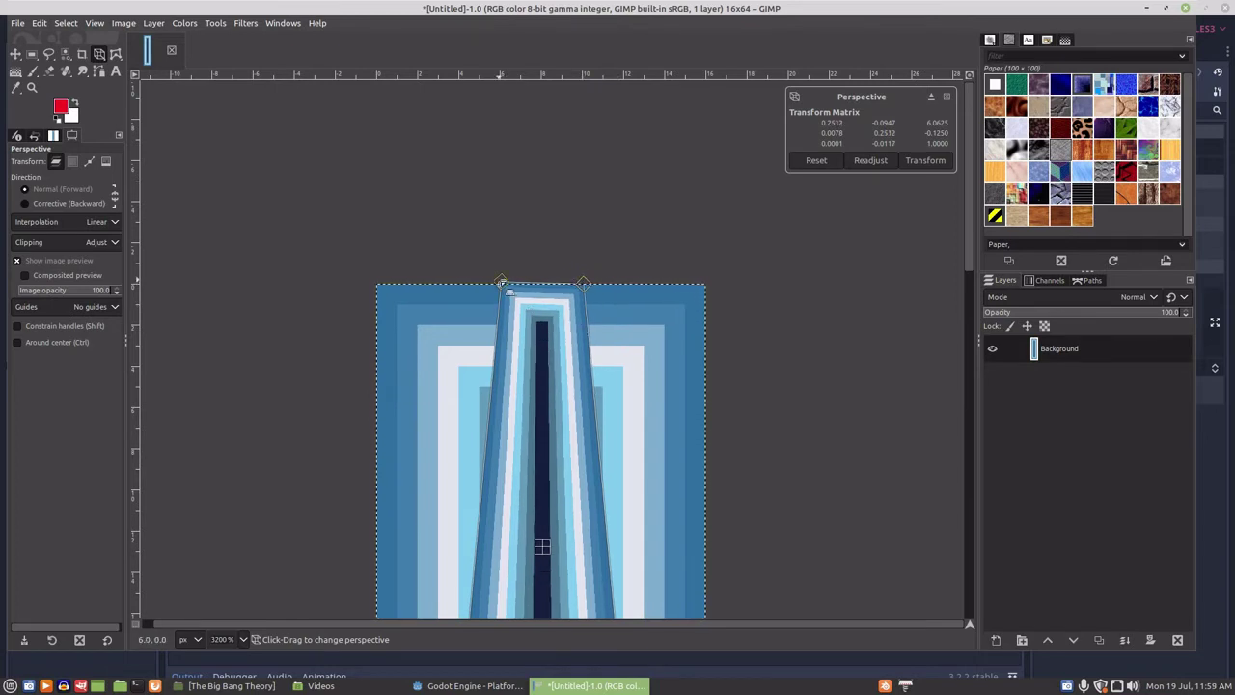
left_click_drag(501, 283, 502, 287)
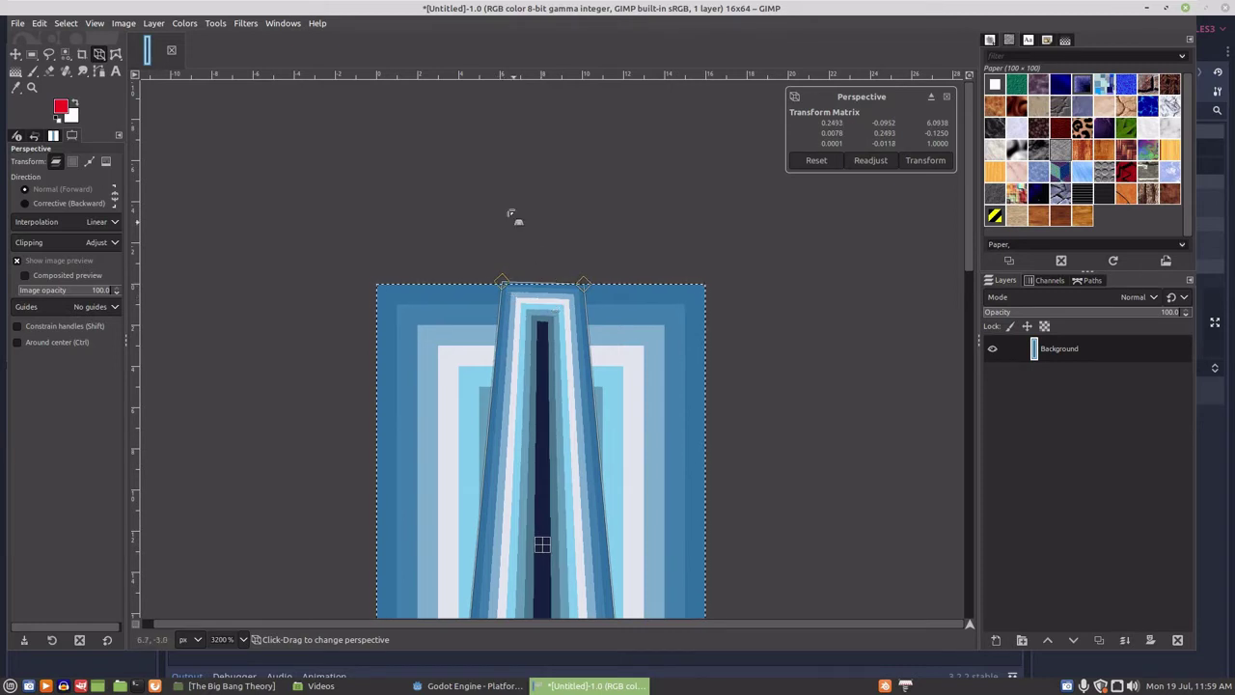
left_click(924, 162)
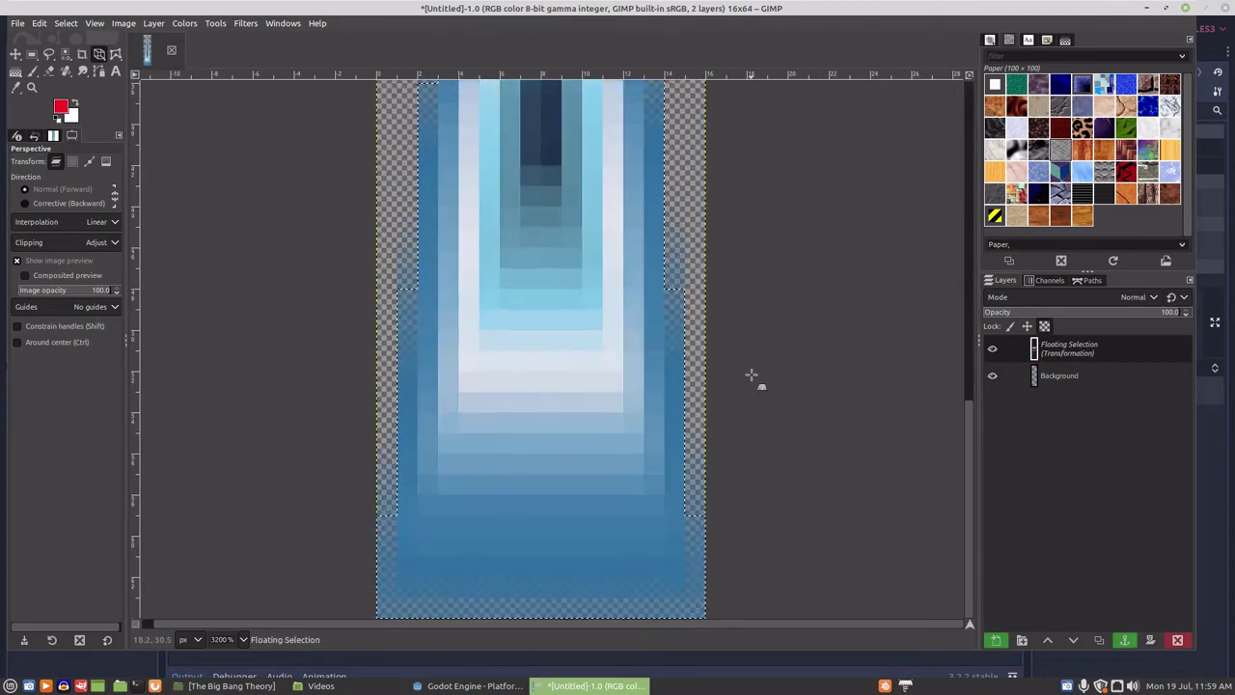
Inspect the tapered result and convert the floating selection into a new layer.
scroll(752, 374, "up", 8)
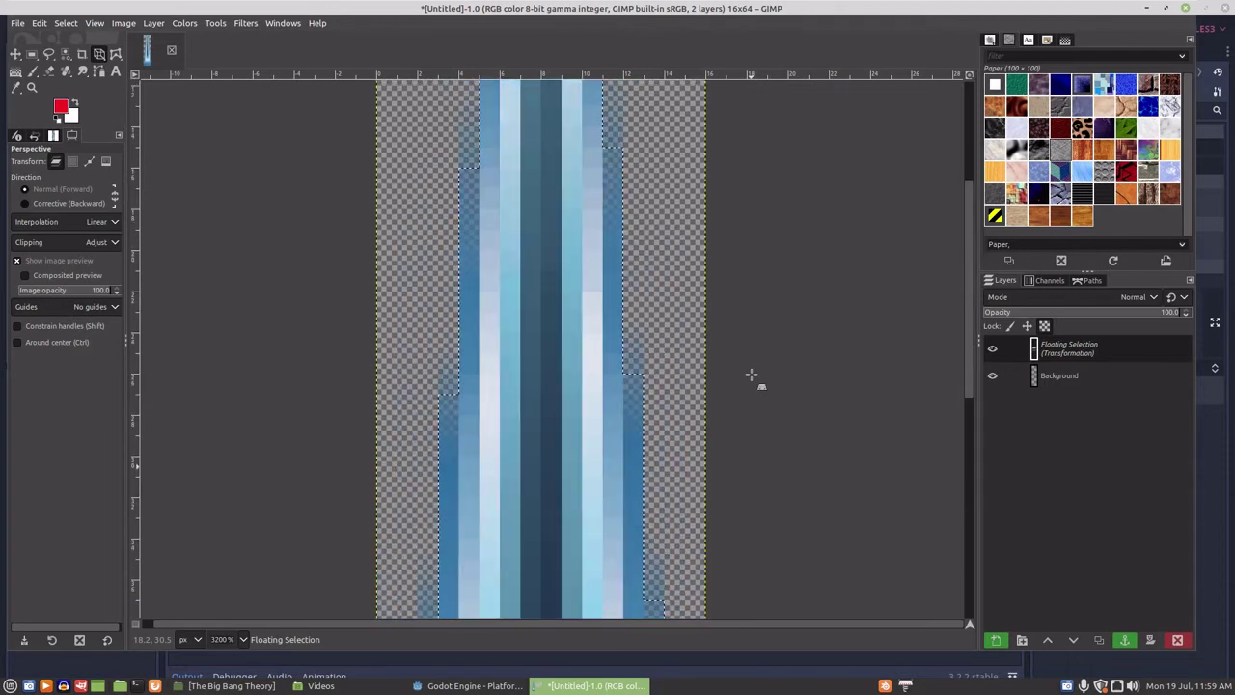
scroll(751, 374, "down", 10)
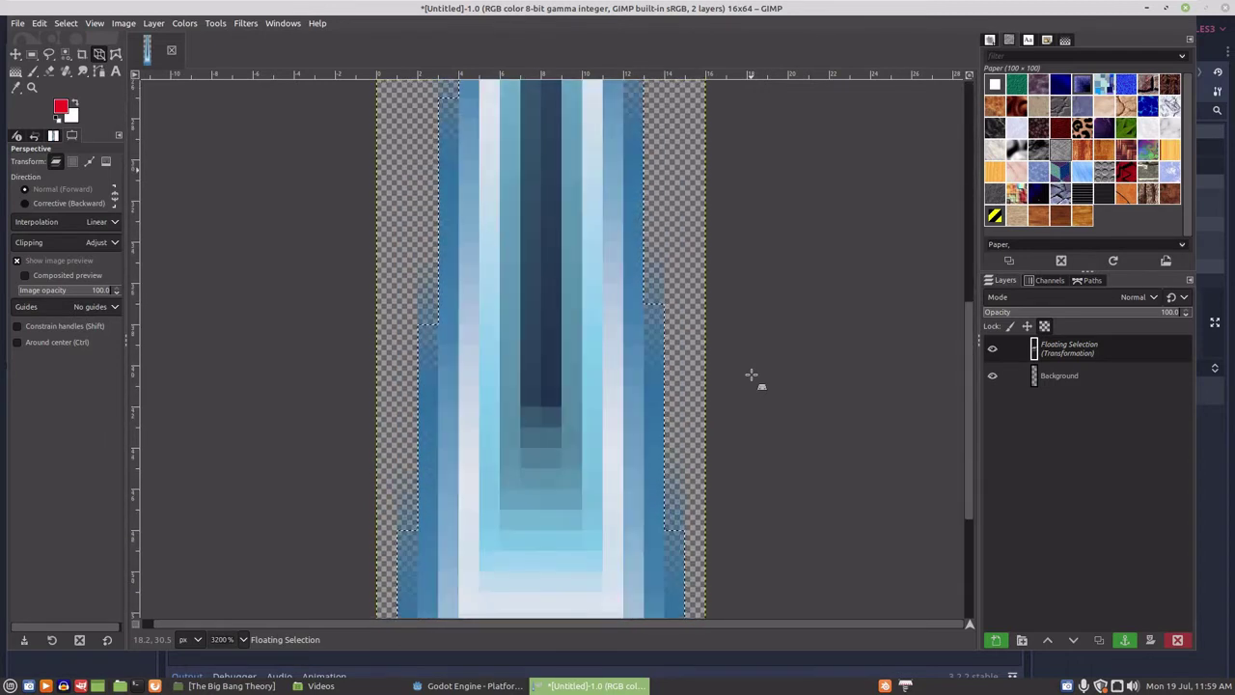
right_click(1051, 351)
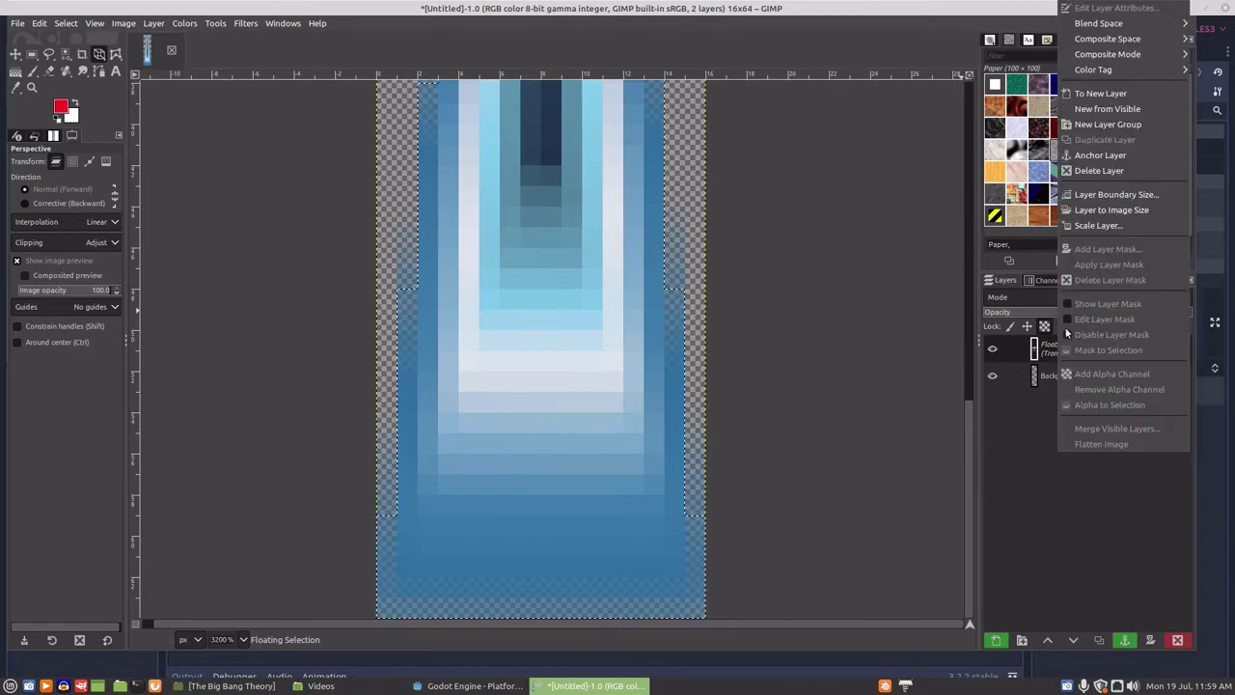
left_click(1100, 92)
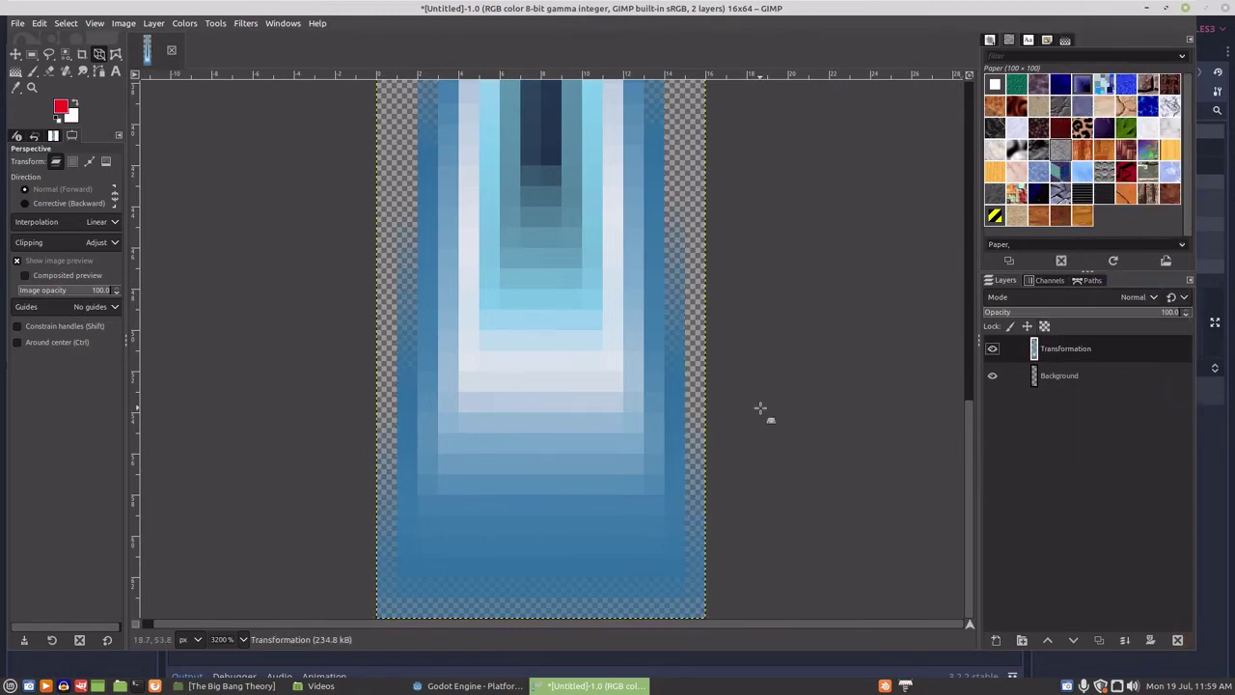
Examine the tapered sprite at actual size and at higher magnifications.
scroll(761, 408, "up", 3)
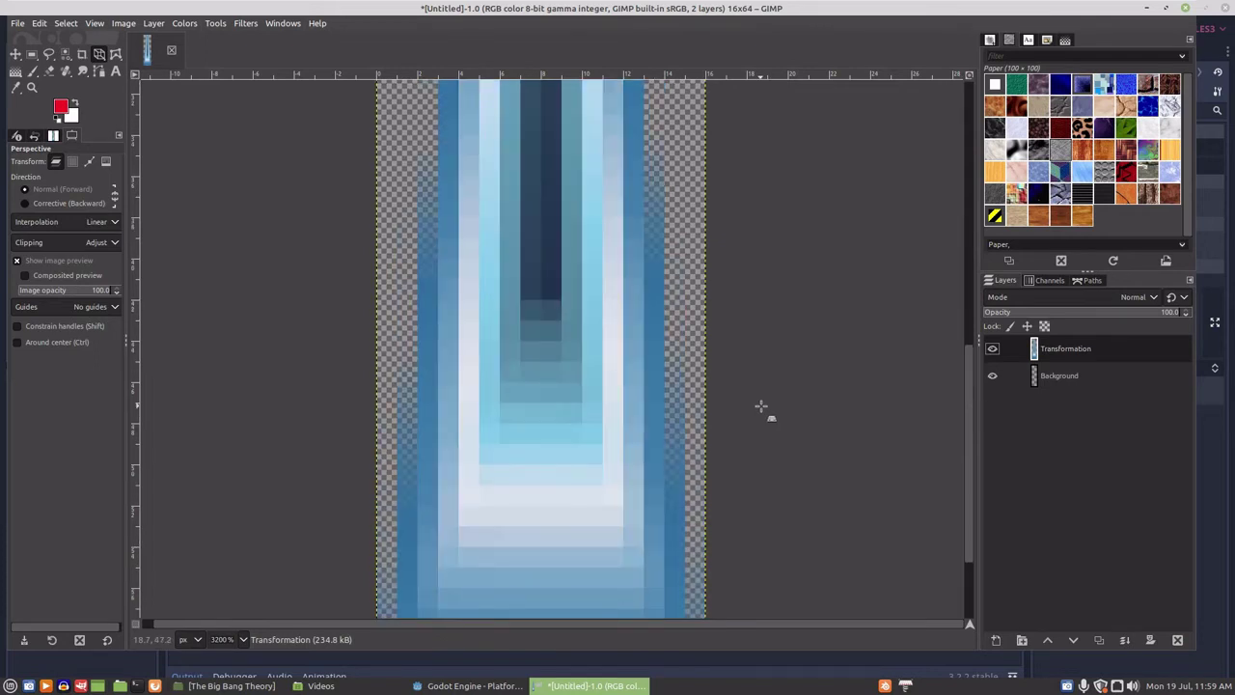
key("1")
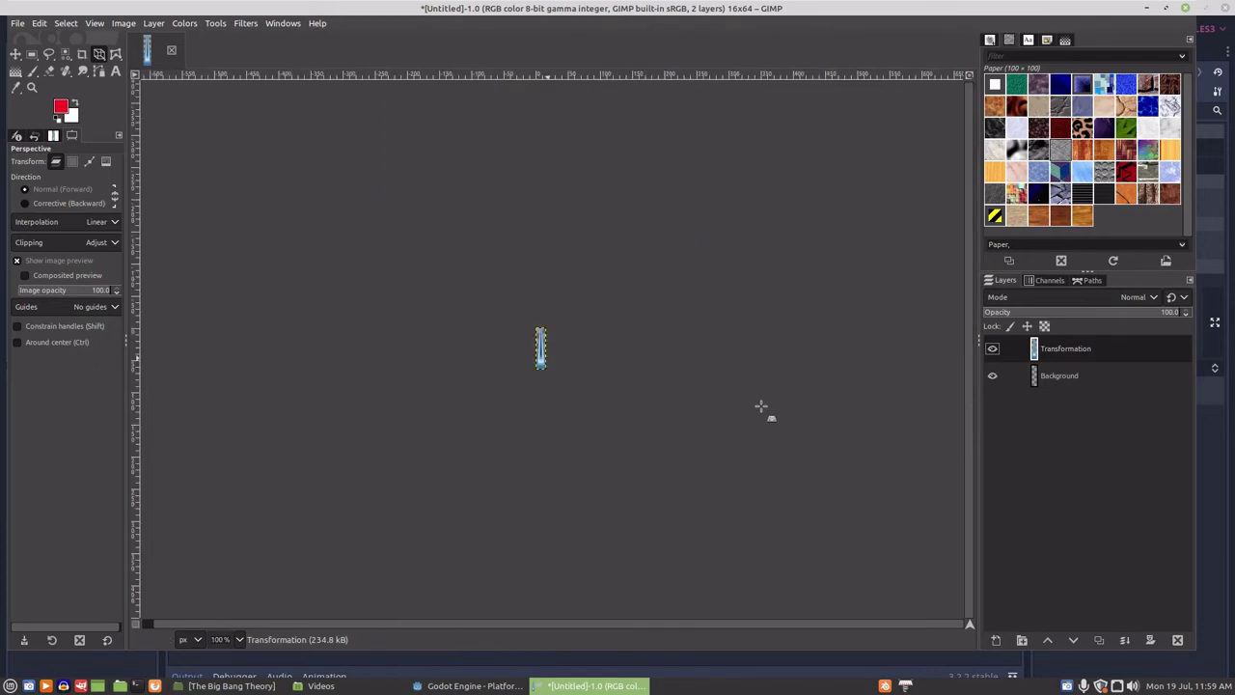
key("minus")
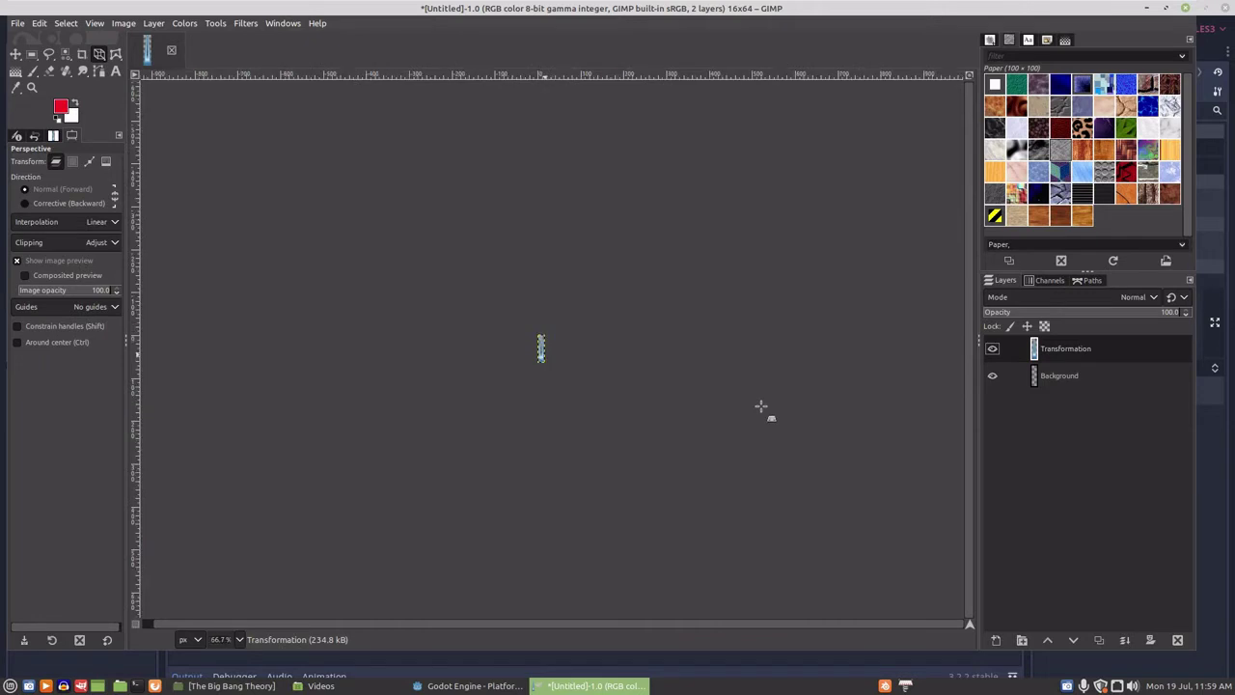
key("plus")
key("plus")
key("plus")
key("plus")
key("plus")
key("plus")
key("plus")
key("plus")
key("plus")
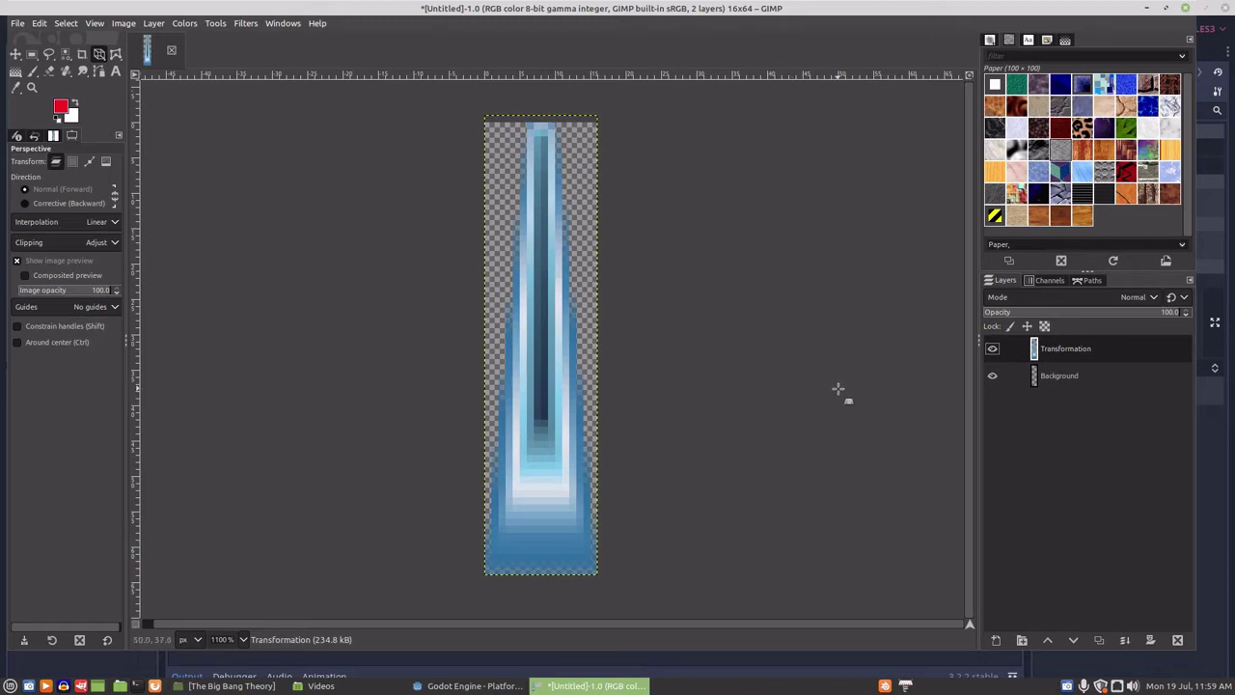
Try filling the Background layer with the red foreground colour and undo the fill.
left_click(1052, 376)
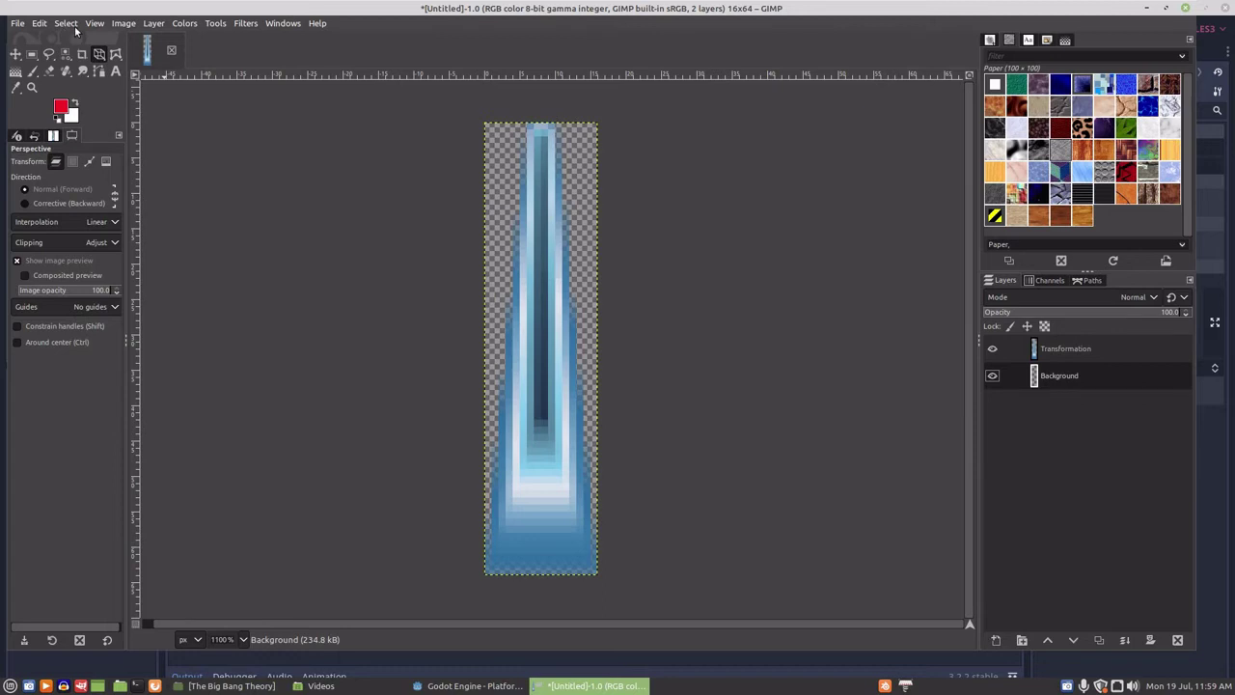
left_click(41, 25)
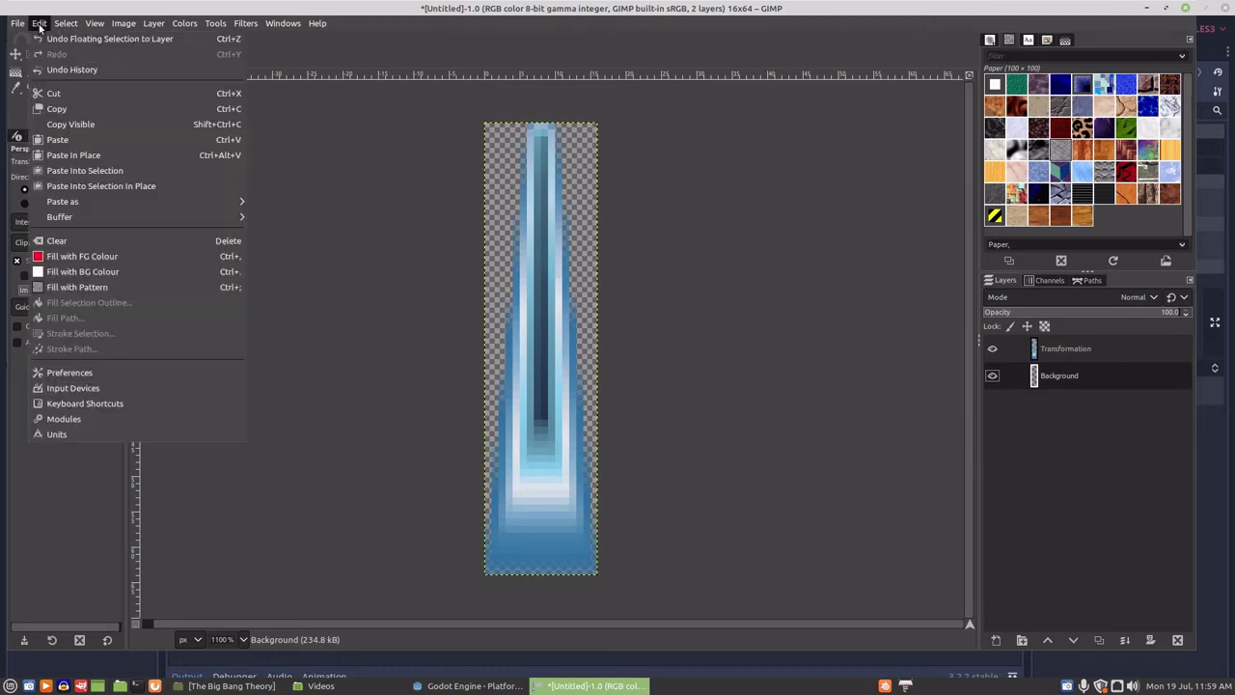
left_click(72, 255)
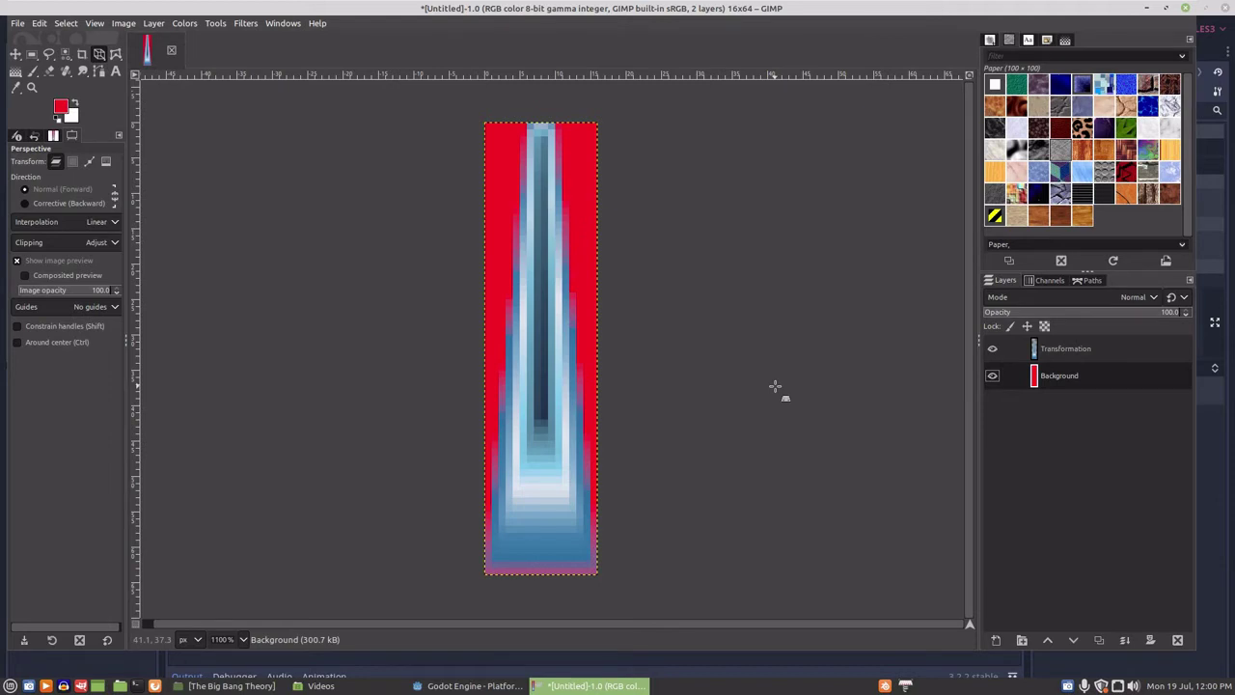
key("ctrl+z")
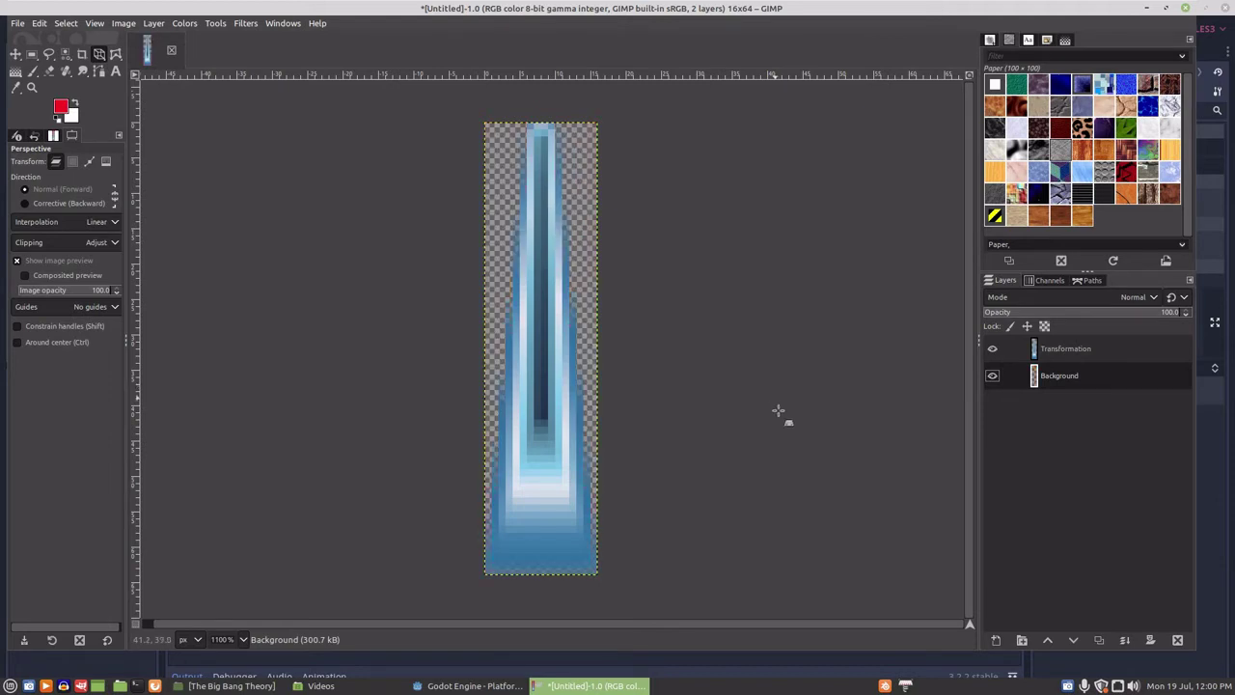
Merge the visible layers with the result clipped to the bottom layer, and copy the whole merged sprite.
right_click(1049, 348)
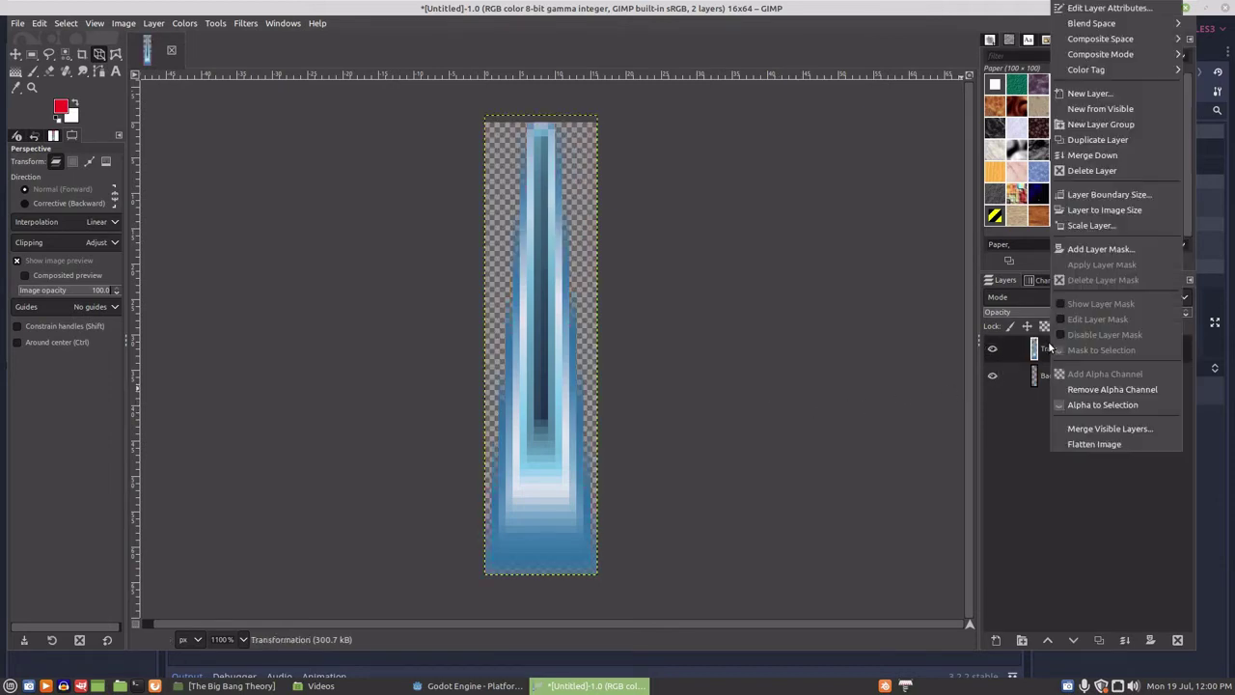
left_click(1085, 432)
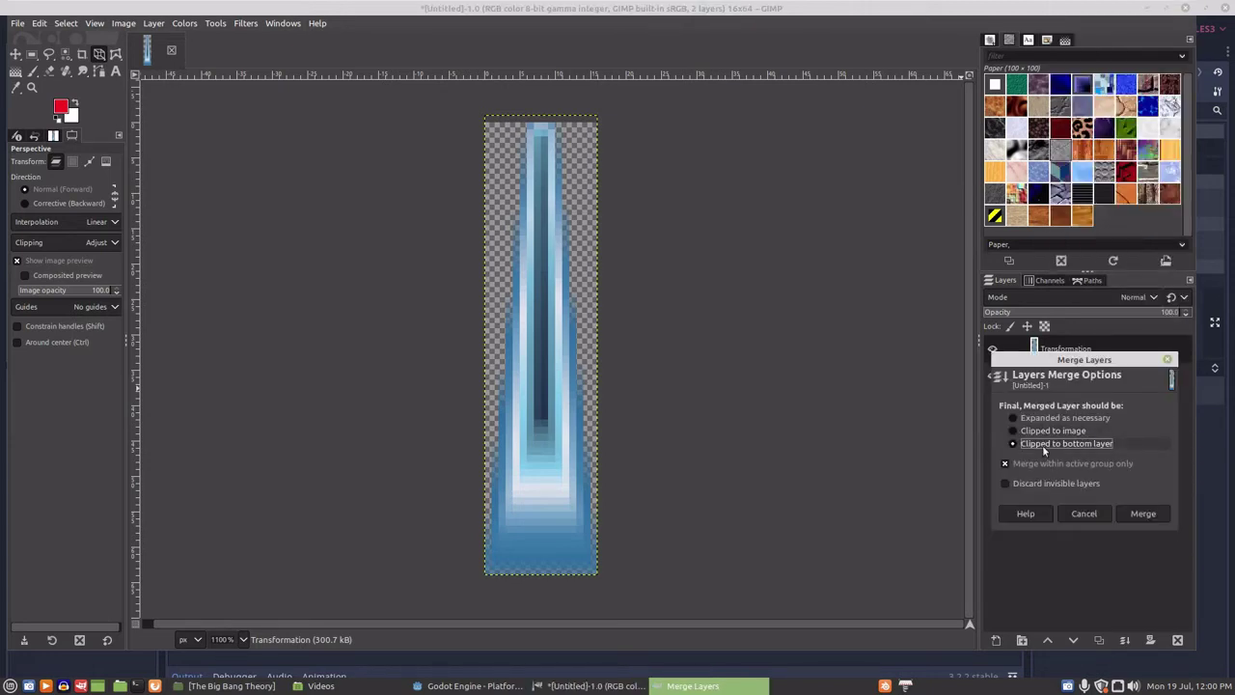
left_click(1143, 514)
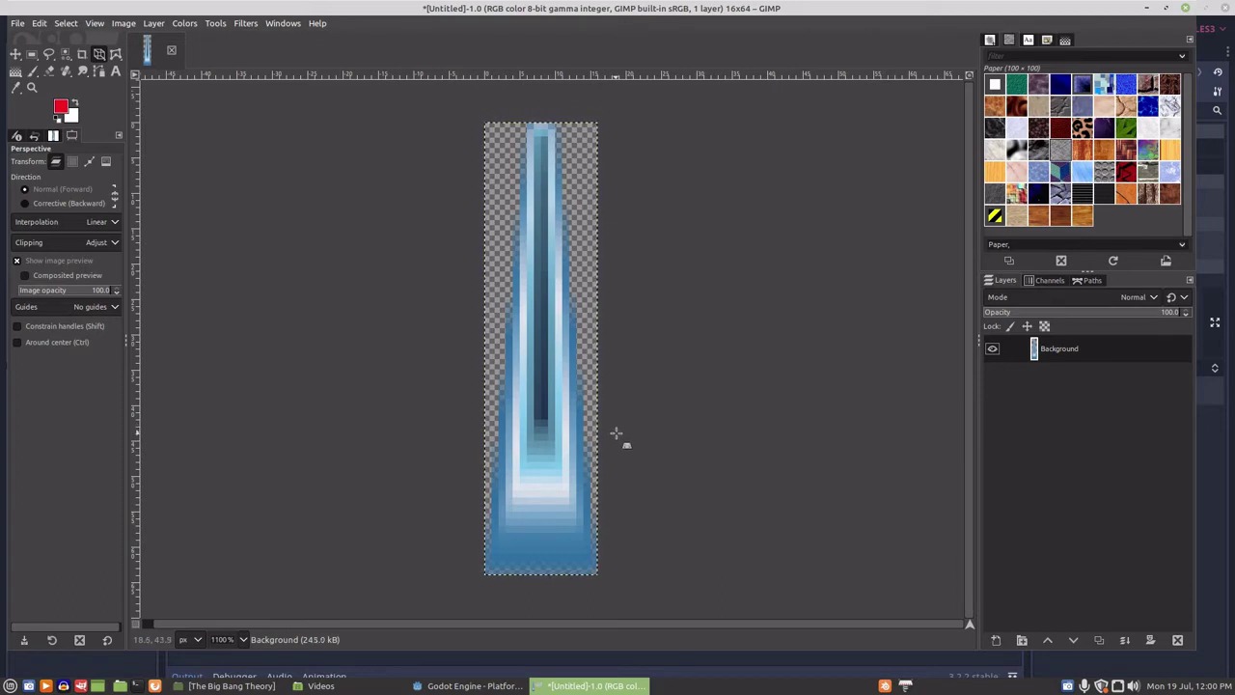
key("ctrl+c")
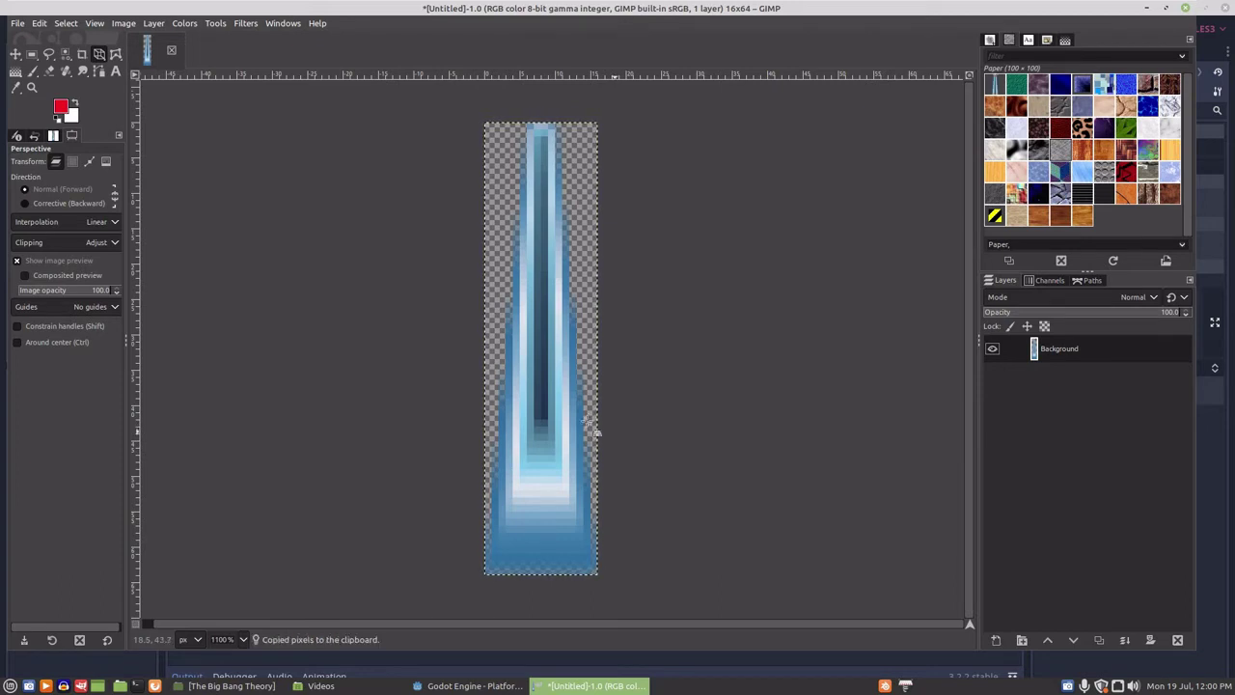
Turn on snapping to the grid and display the grid over the image.
left_click(98, 25)
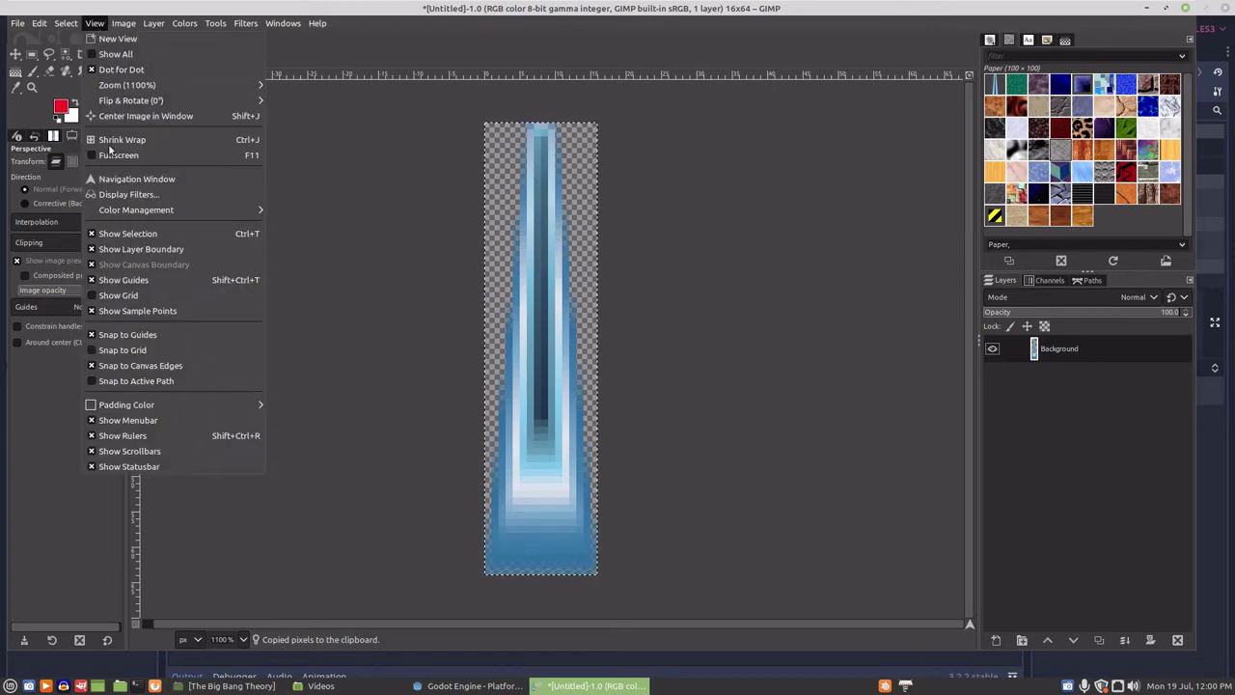
left_click(122, 354)
left_click(100, 23)
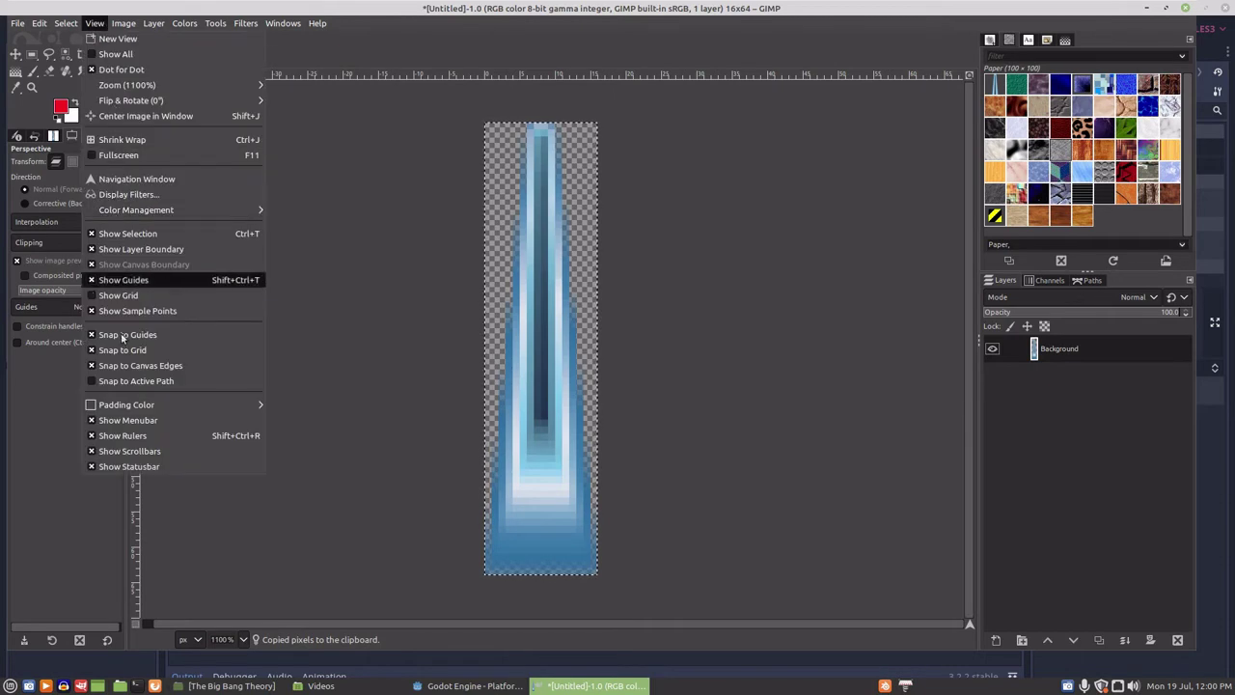
left_click(125, 300)
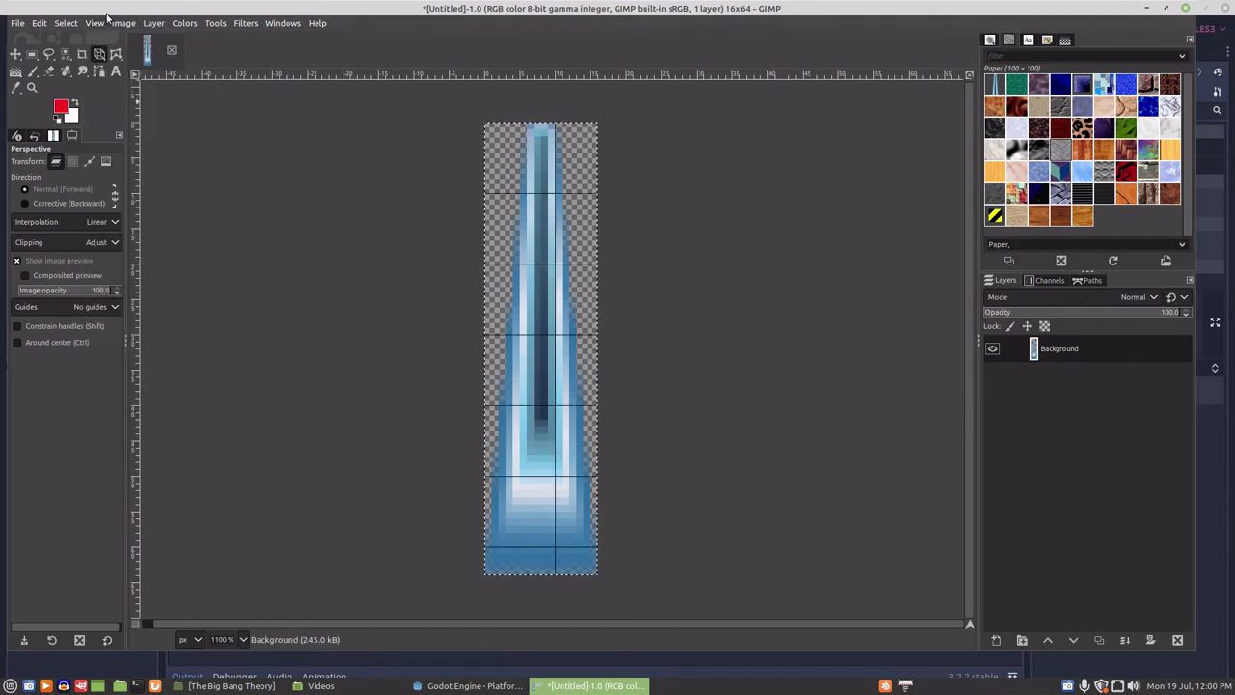
Configure the image grid with 16 px horizontal and 16 px vertical spacing.
left_click(124, 23)
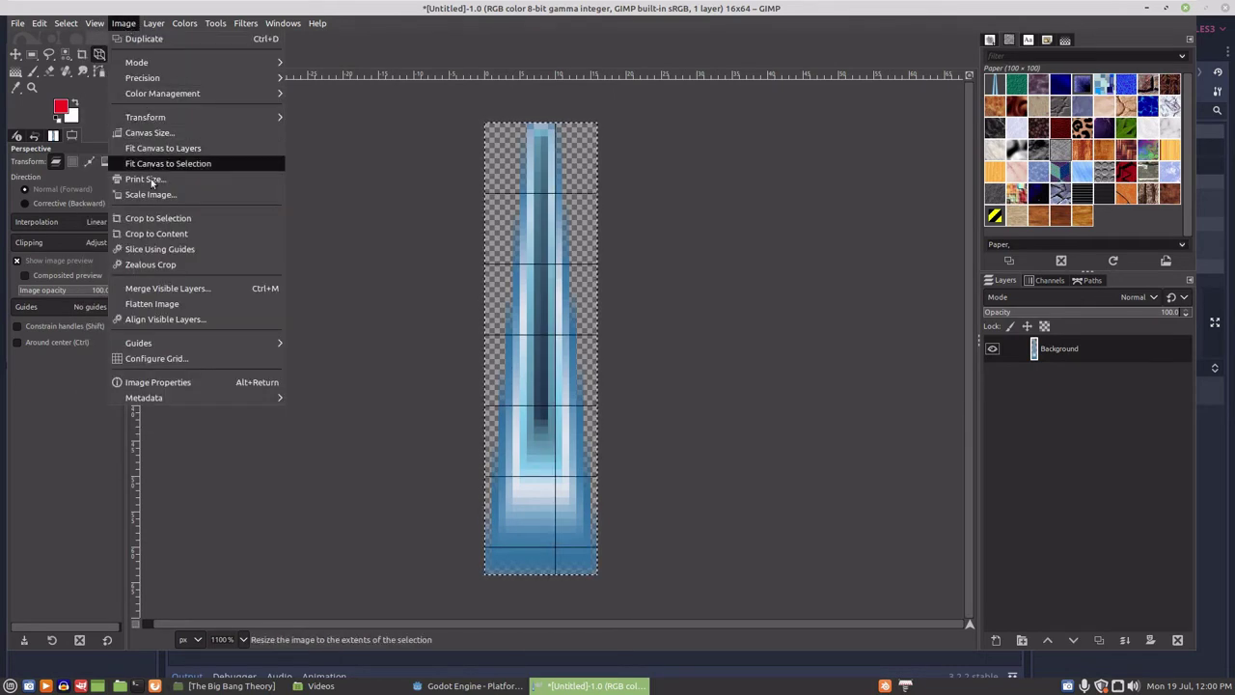
left_click(158, 356)
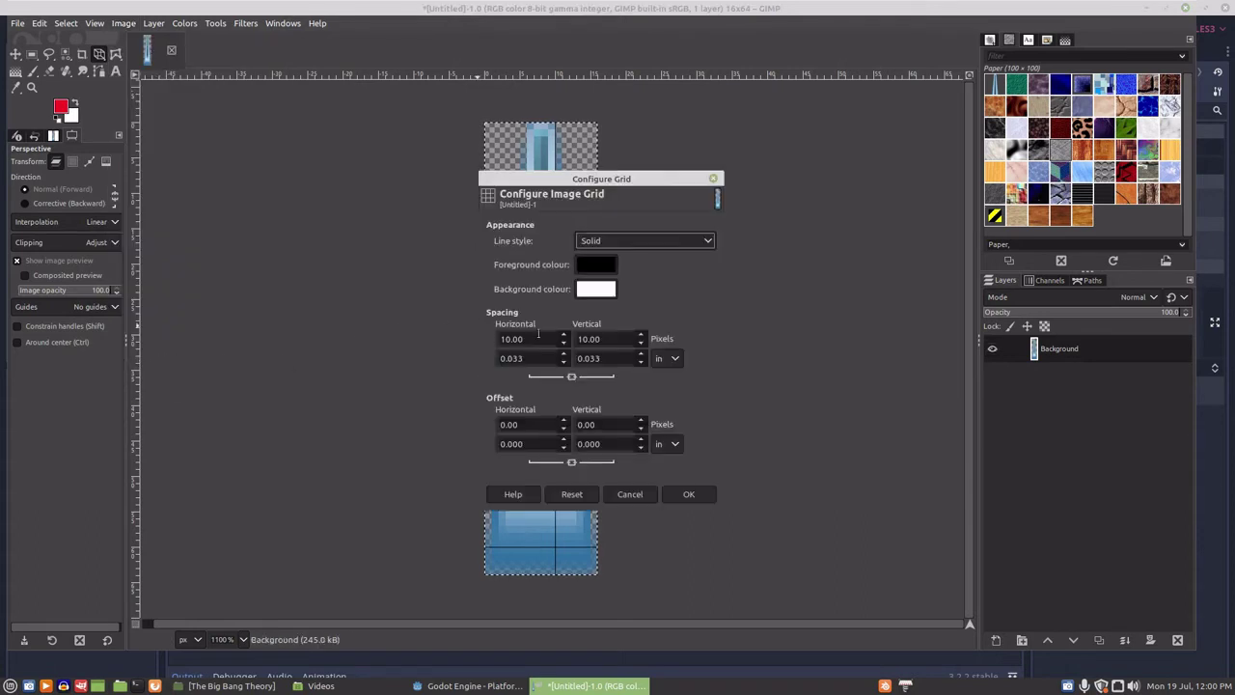
left_click(533, 339)
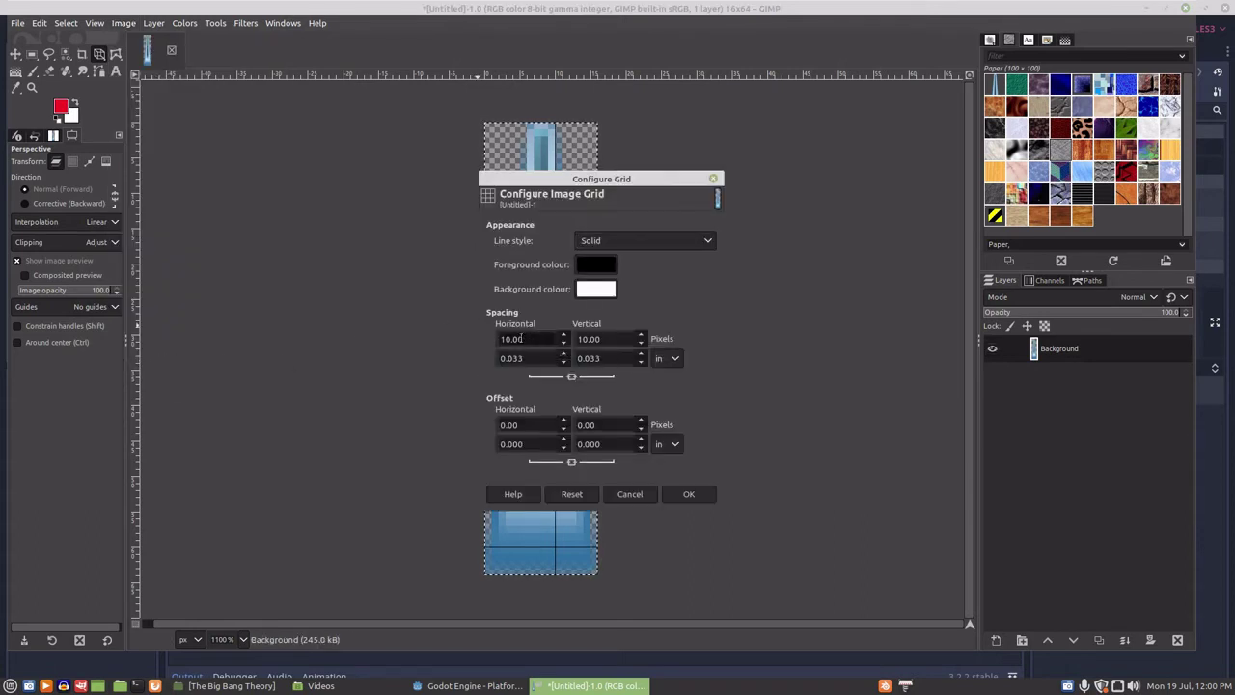
left_click_drag(521, 338, 483, 339)
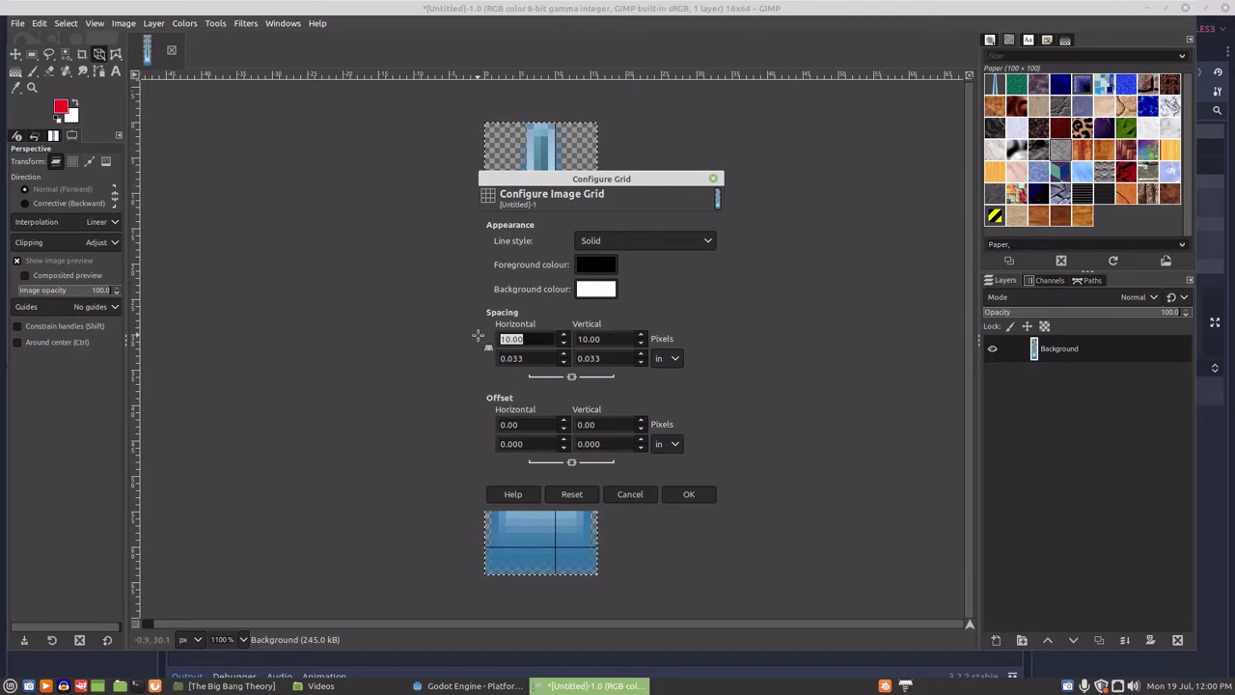
type("1")
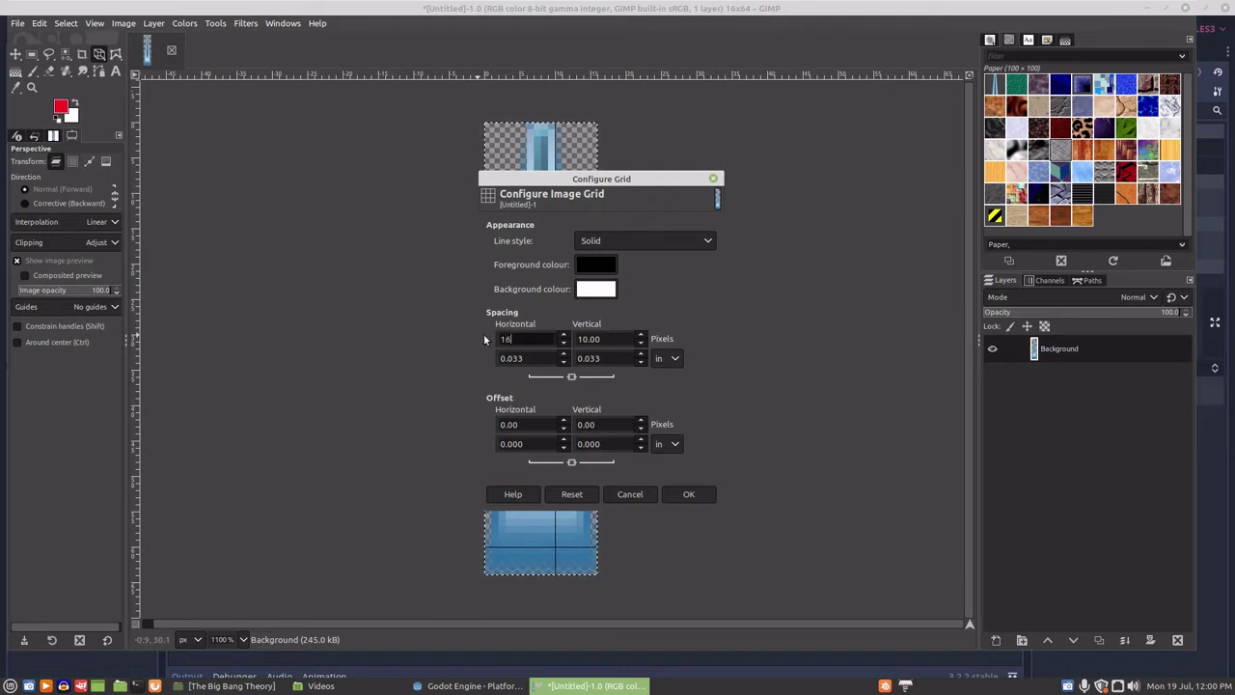
type("6")
left_click(587, 339)
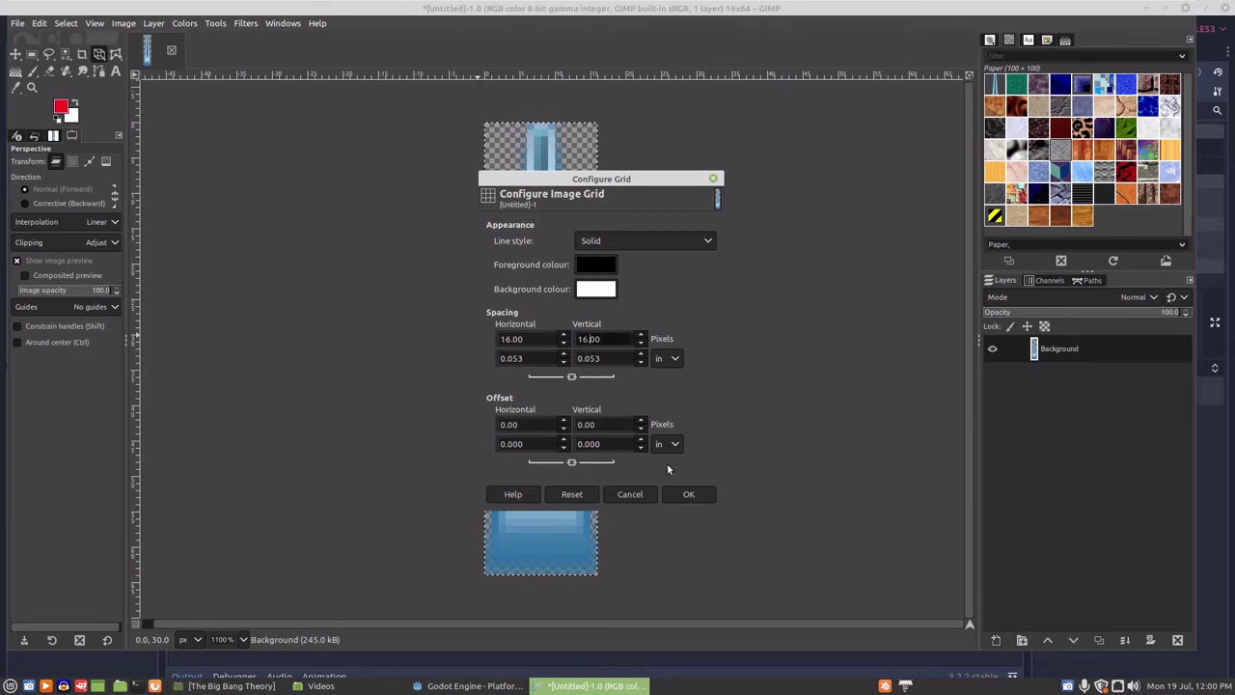
left_click(679, 494)
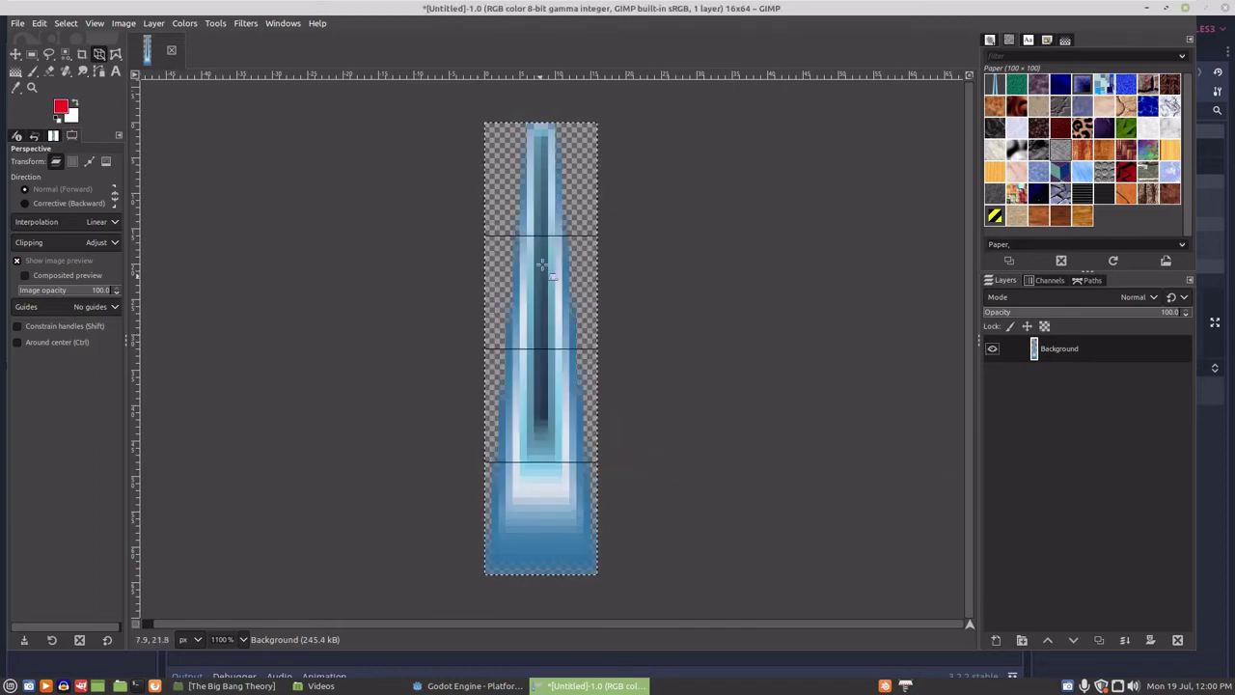
Widen the canvas to 64 px at 64 px height, resizing all layers and filling the added area with transparency.
left_click(124, 26)
left_click(155, 132)
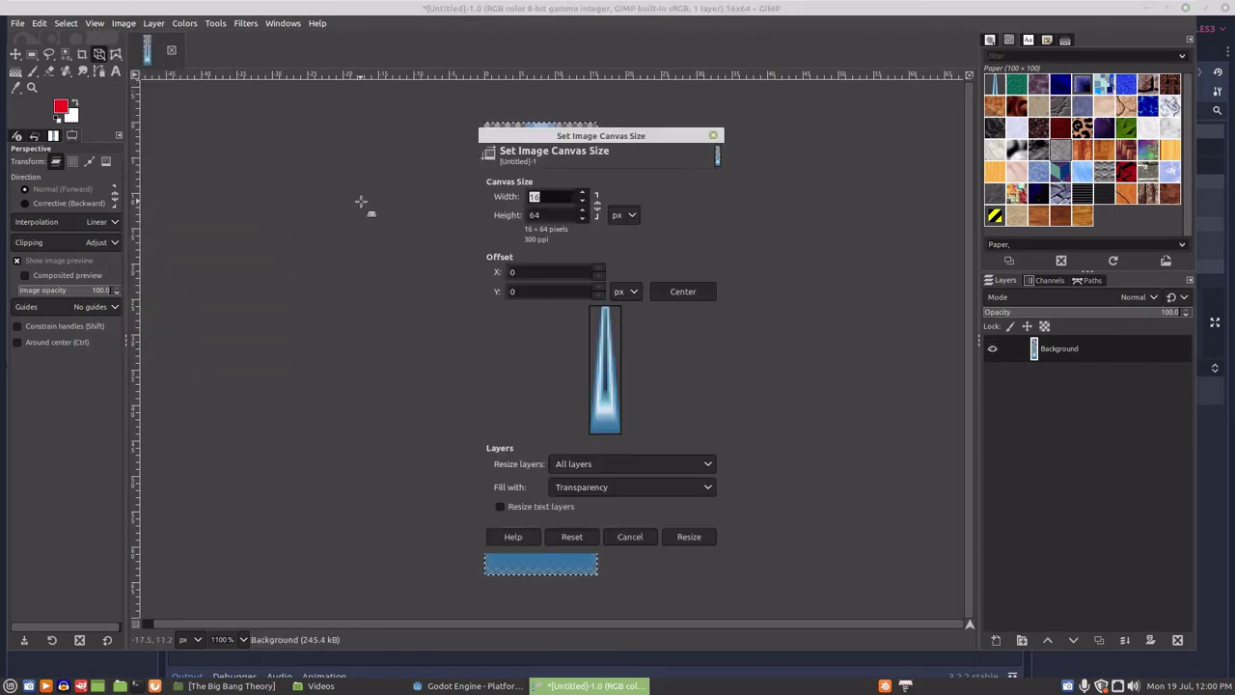
left_click(546, 197)
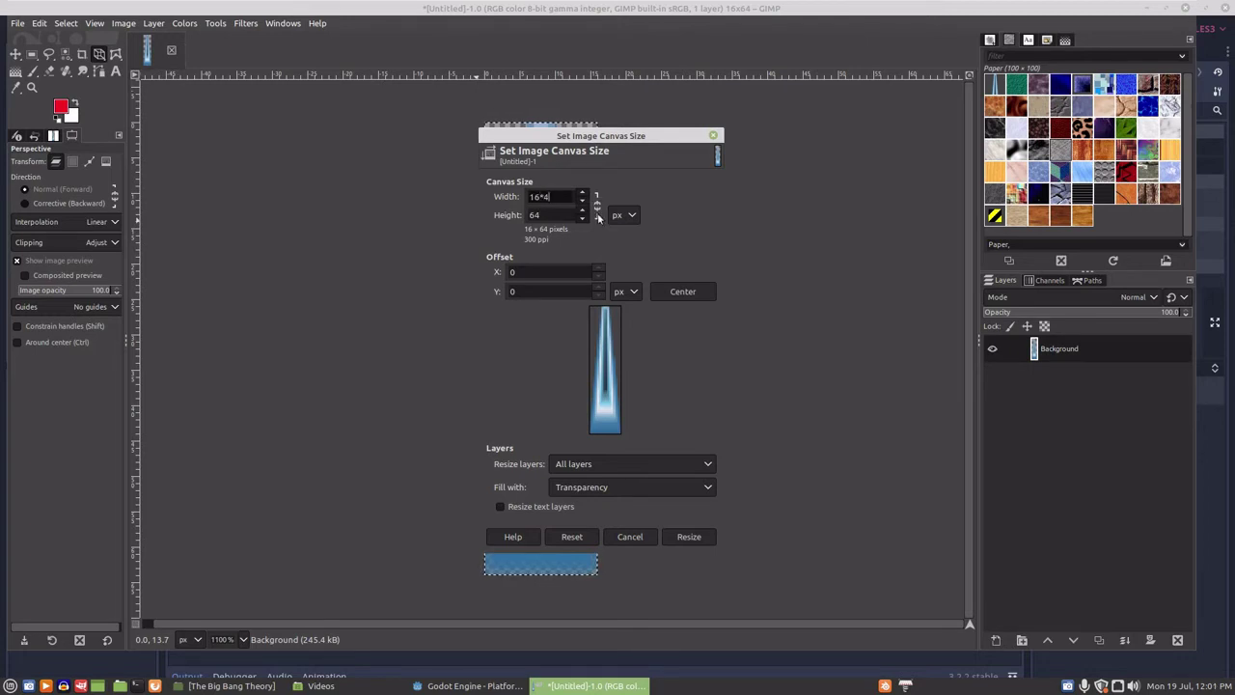
left_click(551, 214)
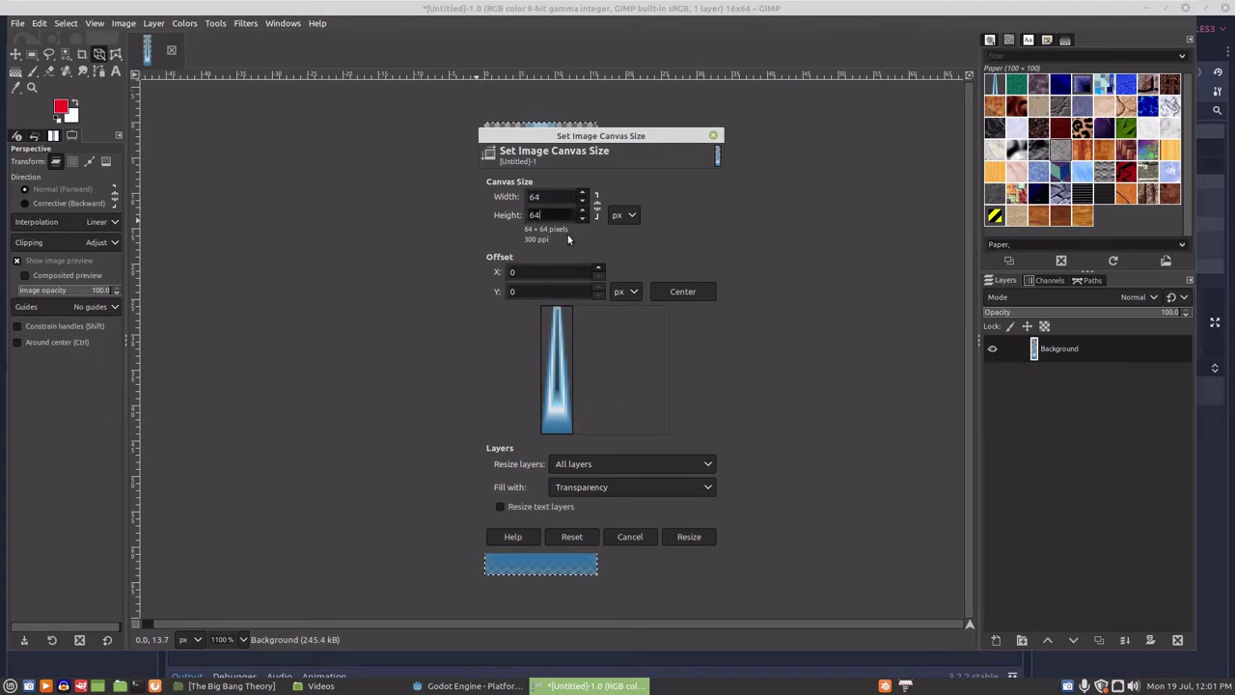
left_click(702, 537)
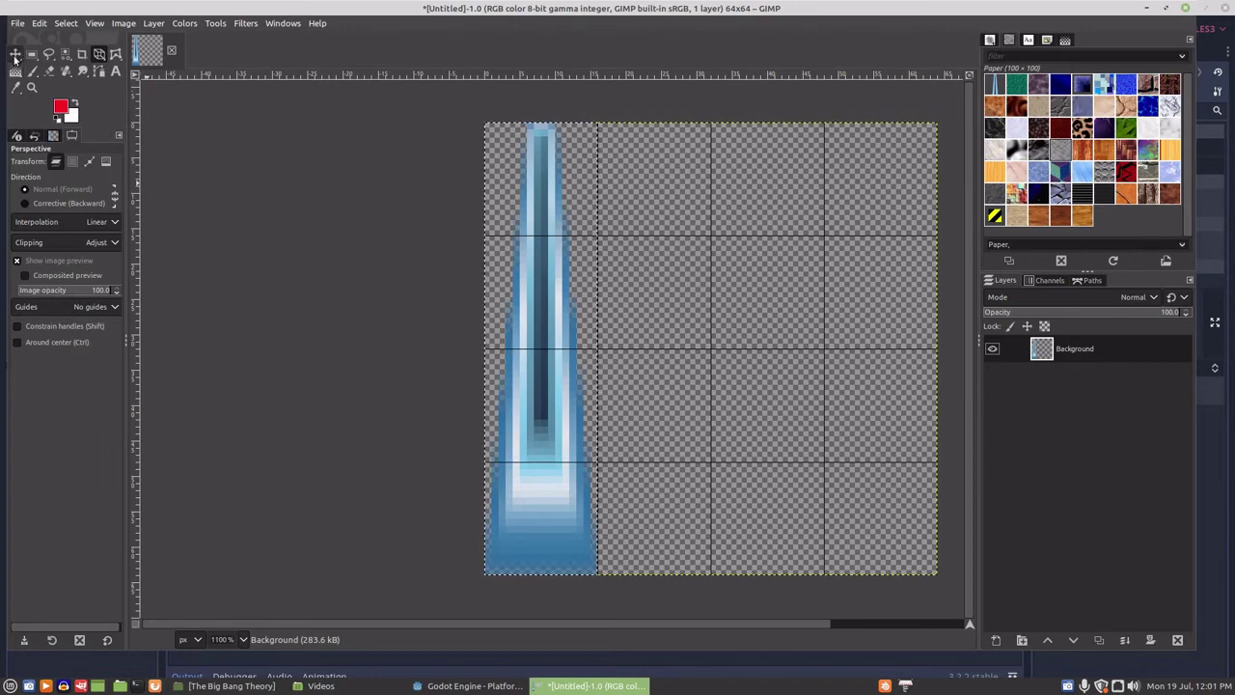
Paste three more copies of the sprite into the empty 16 px grid columns and anchor the floating selections to the Background.
left_click(15, 55)
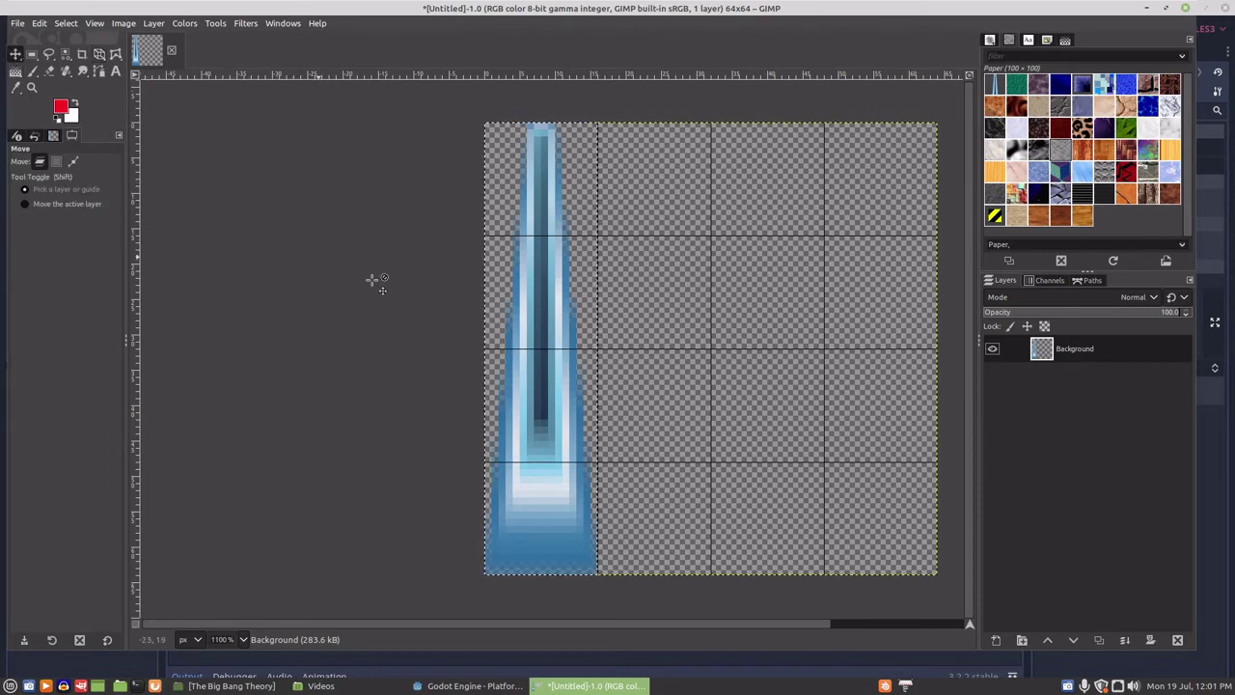
key("ctrl+v")
left_click_drag(540, 337, 878, 344)
key("ctrl+h")
key("ctrl+v")
key("ctrl+h")
key("ctrl+v")
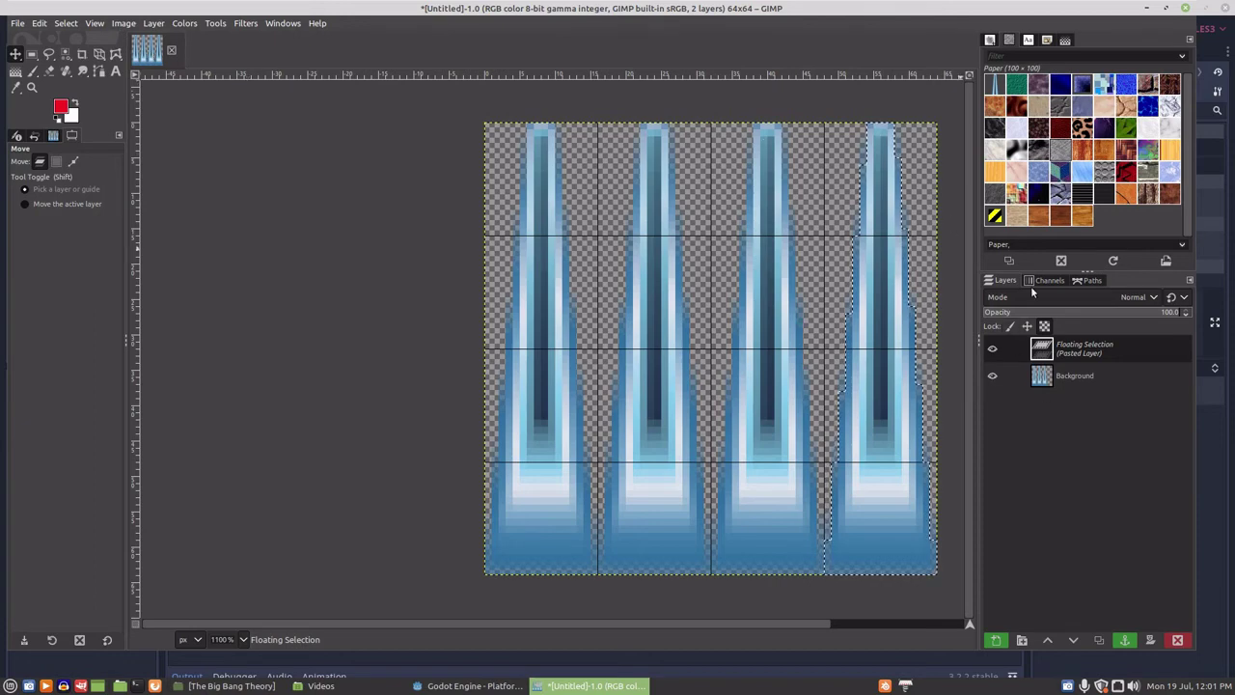
right_click(1069, 345)
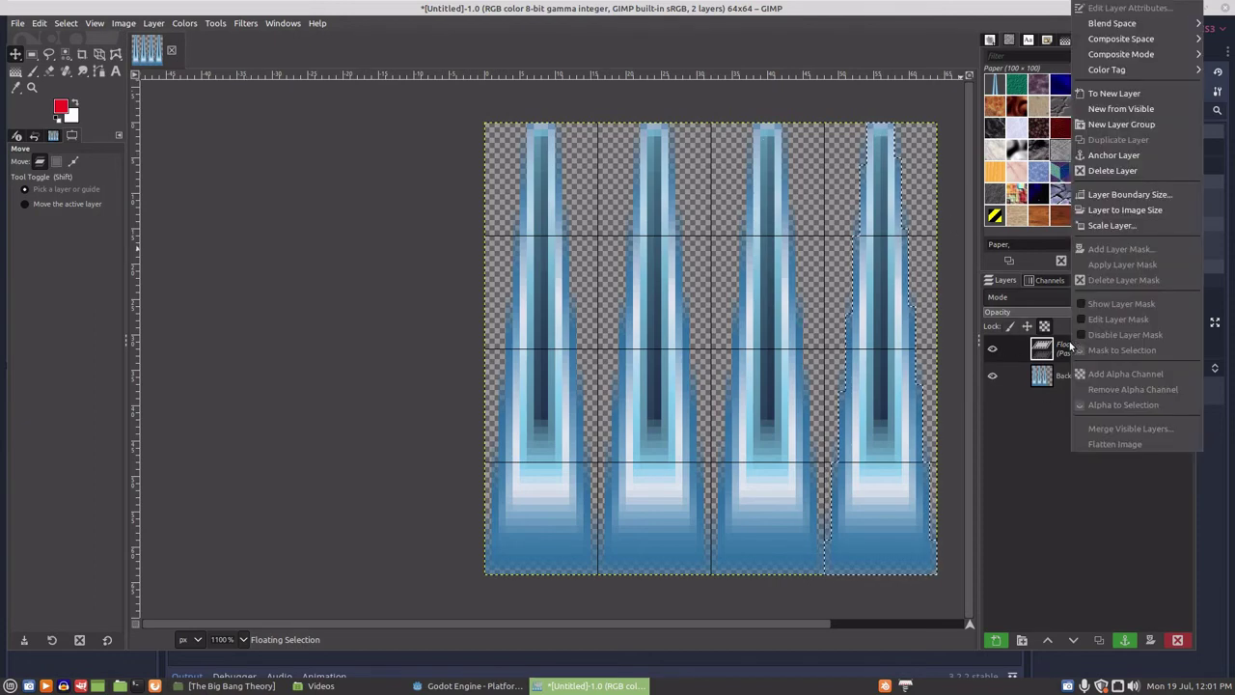
left_click(1111, 154)
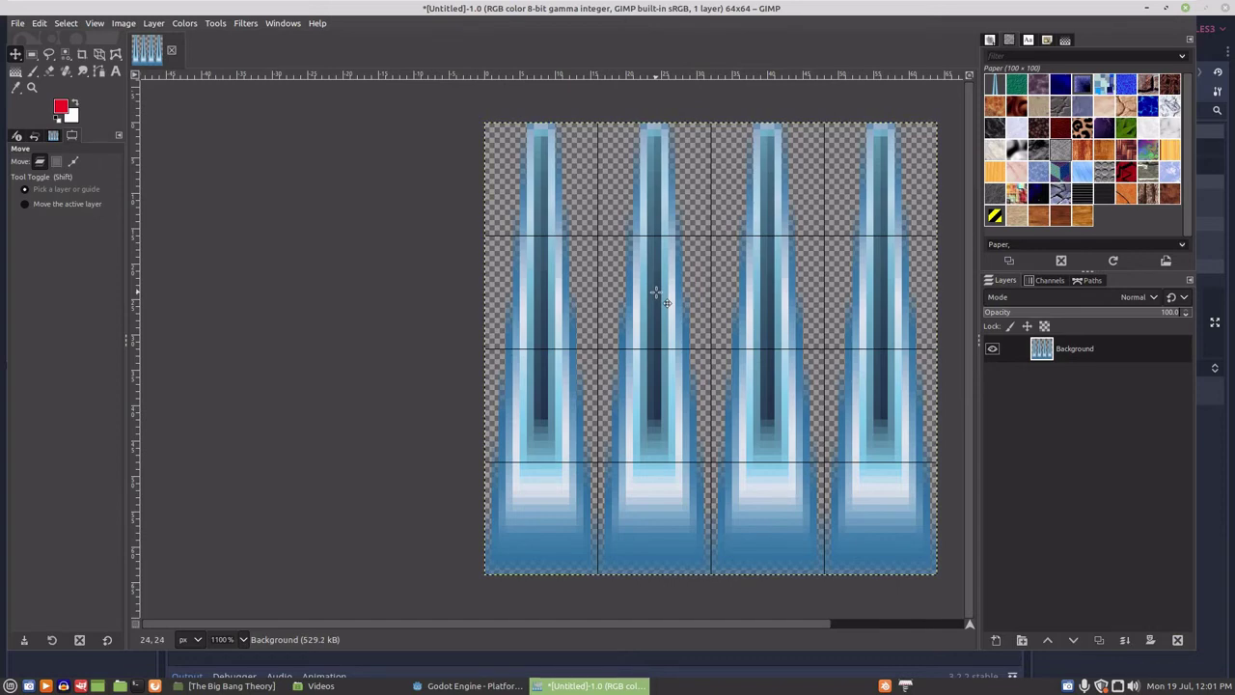
Copy the four-sprite block and widen the canvas to 192 px (64*3), resizing all layers.
key("ctrl+c")
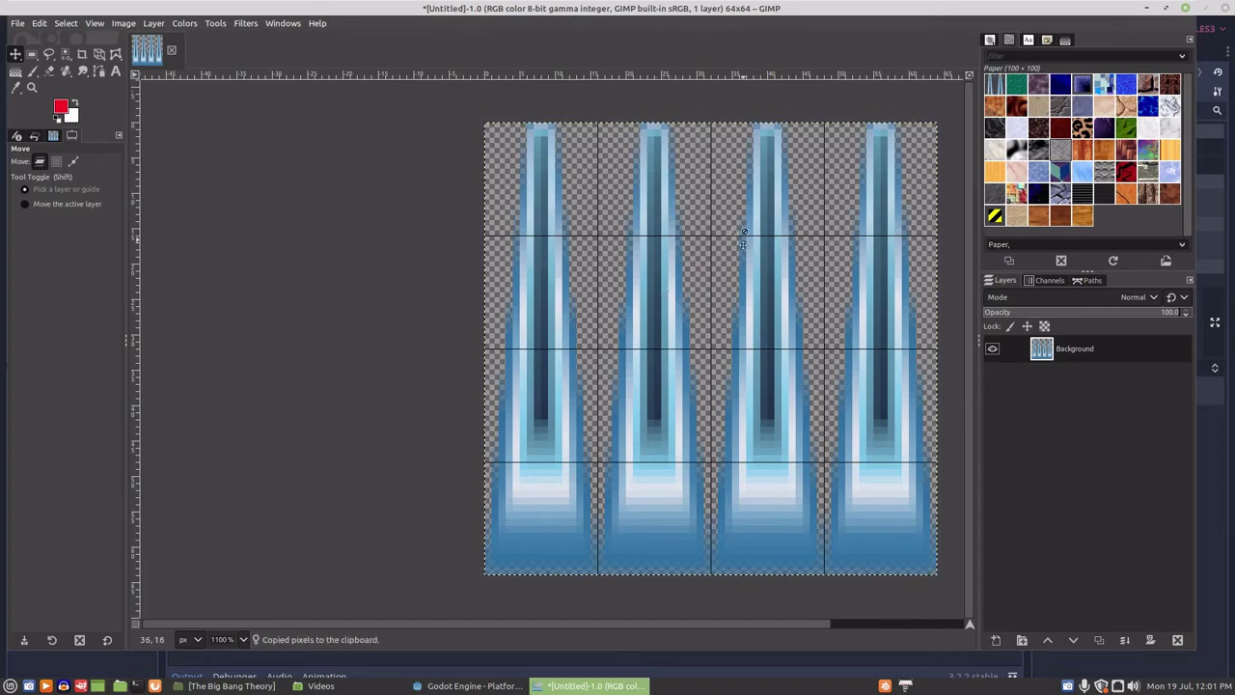
left_click(124, 24)
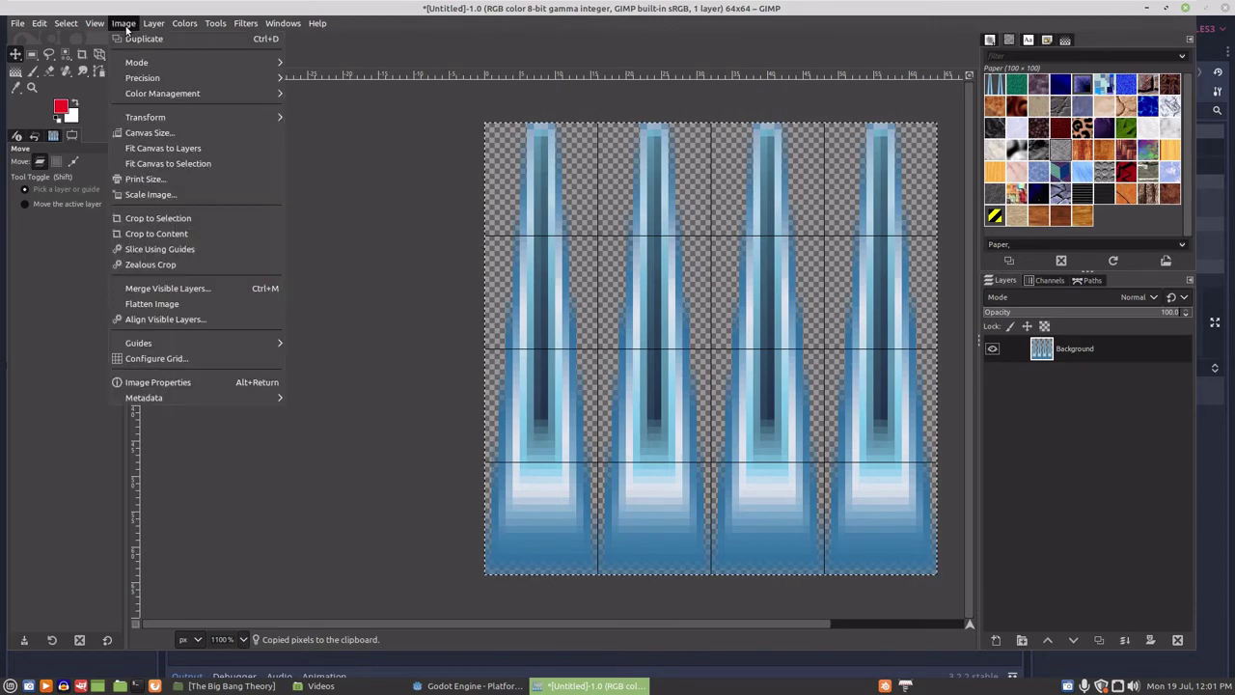
left_click(150, 132)
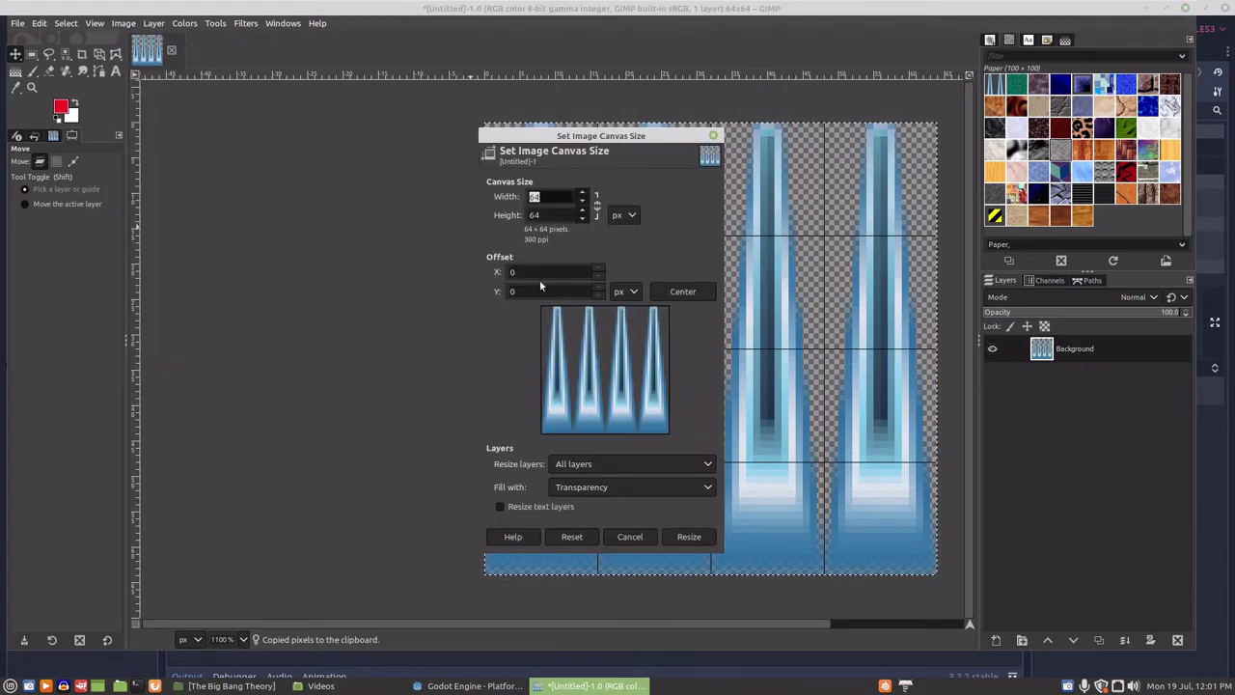
left_click(548, 196)
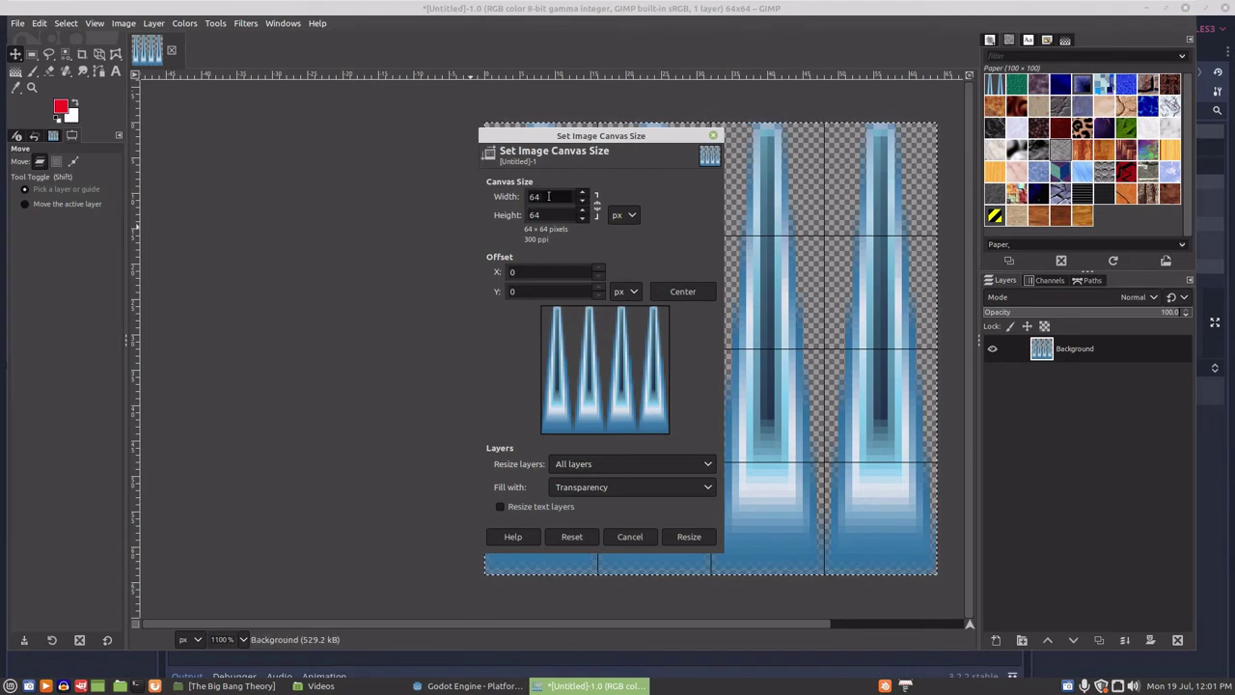
type("*3")
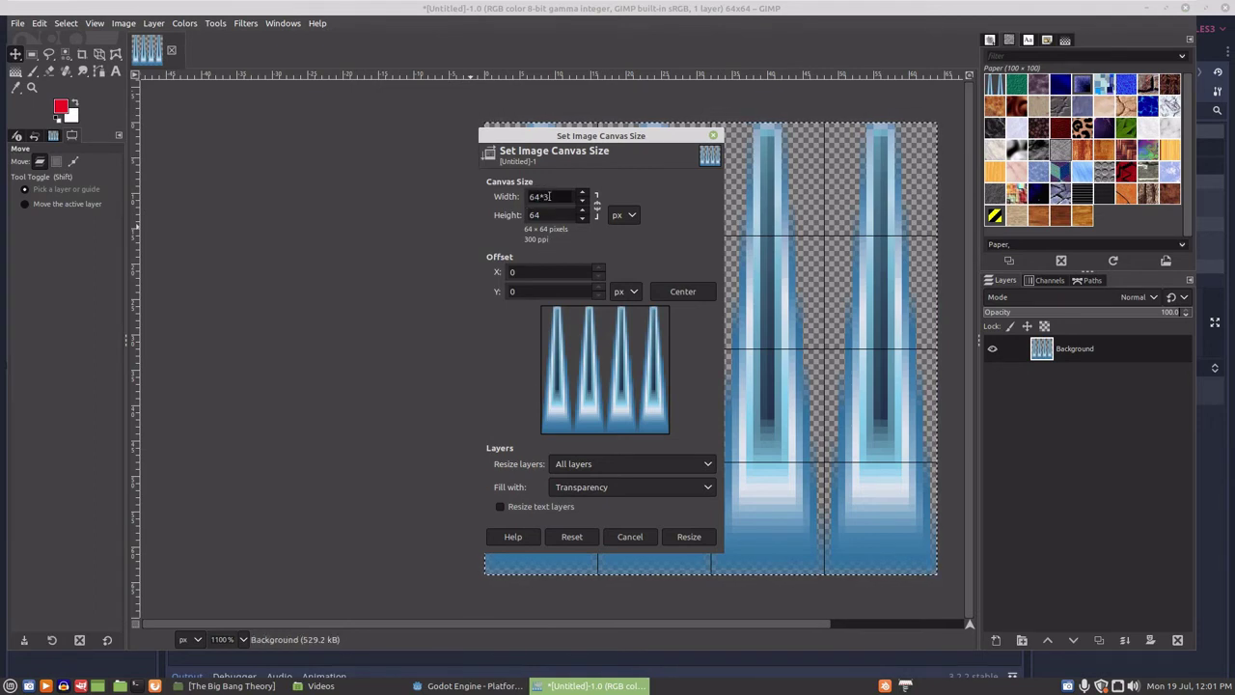
left_click(688, 536)
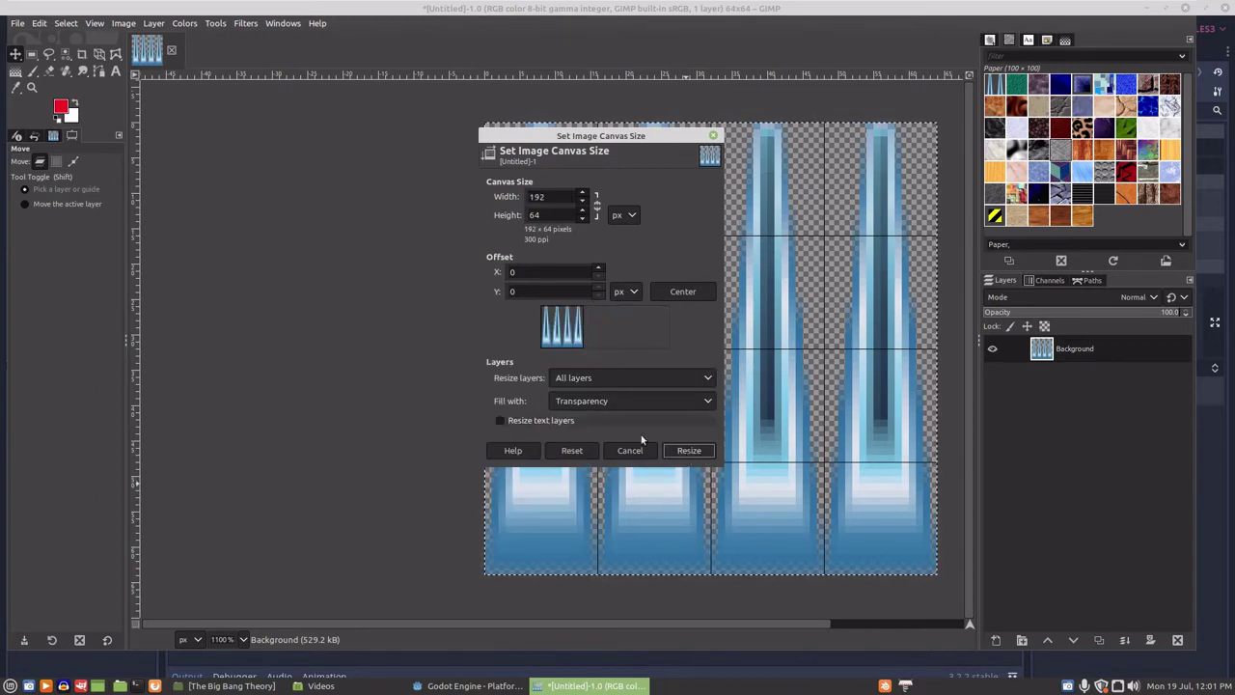
left_click(689, 449)
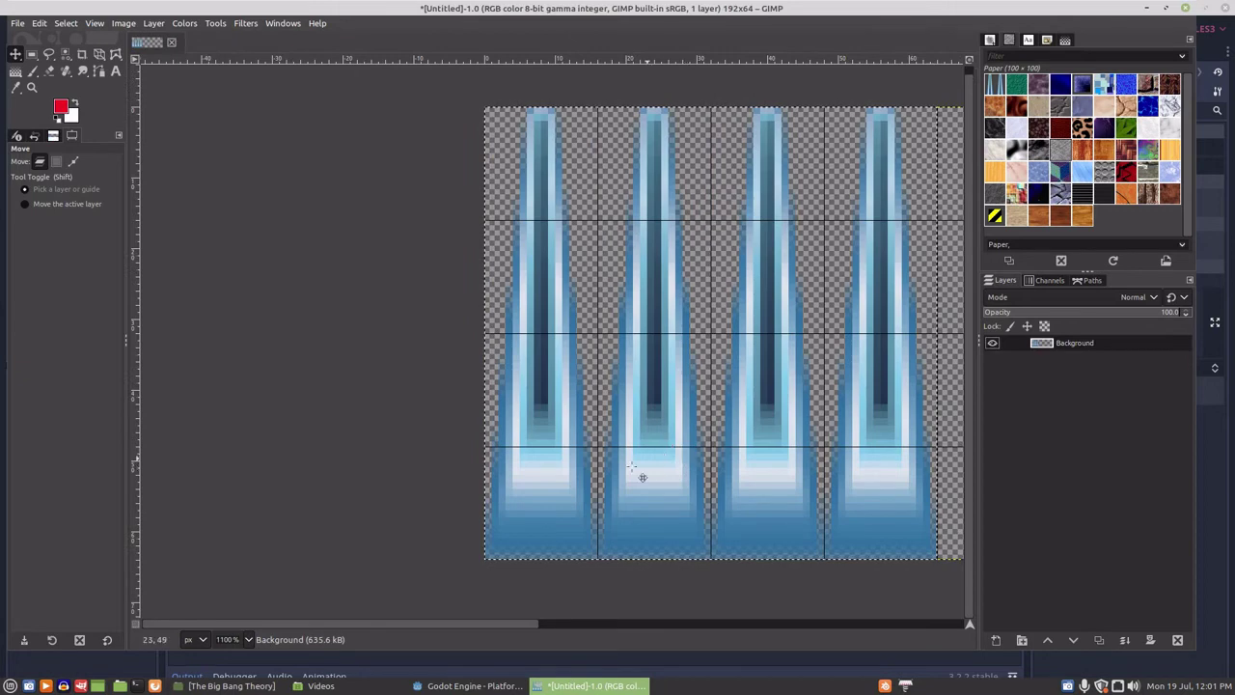
Paste the four-sprite block twice, aligning the copies to the grid so they fill the empty part of the 192 px canvas.
scroll(647, 490, "down", 2, "ctrl")
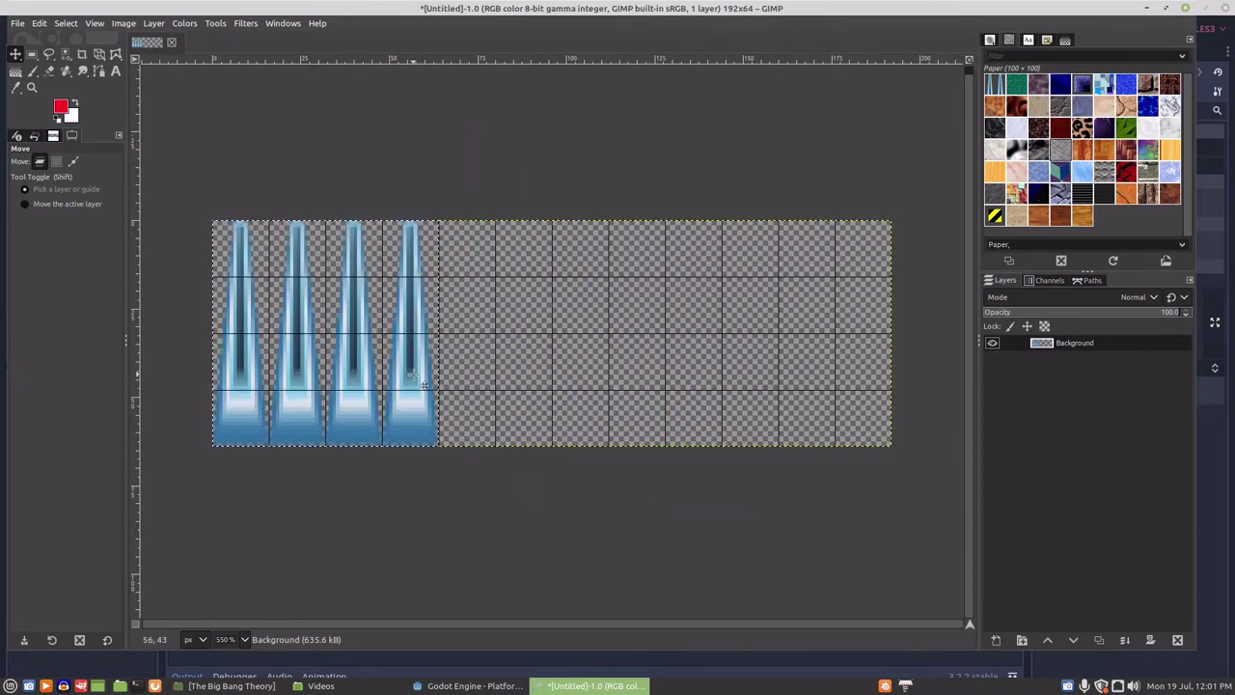
key("ctrl+v")
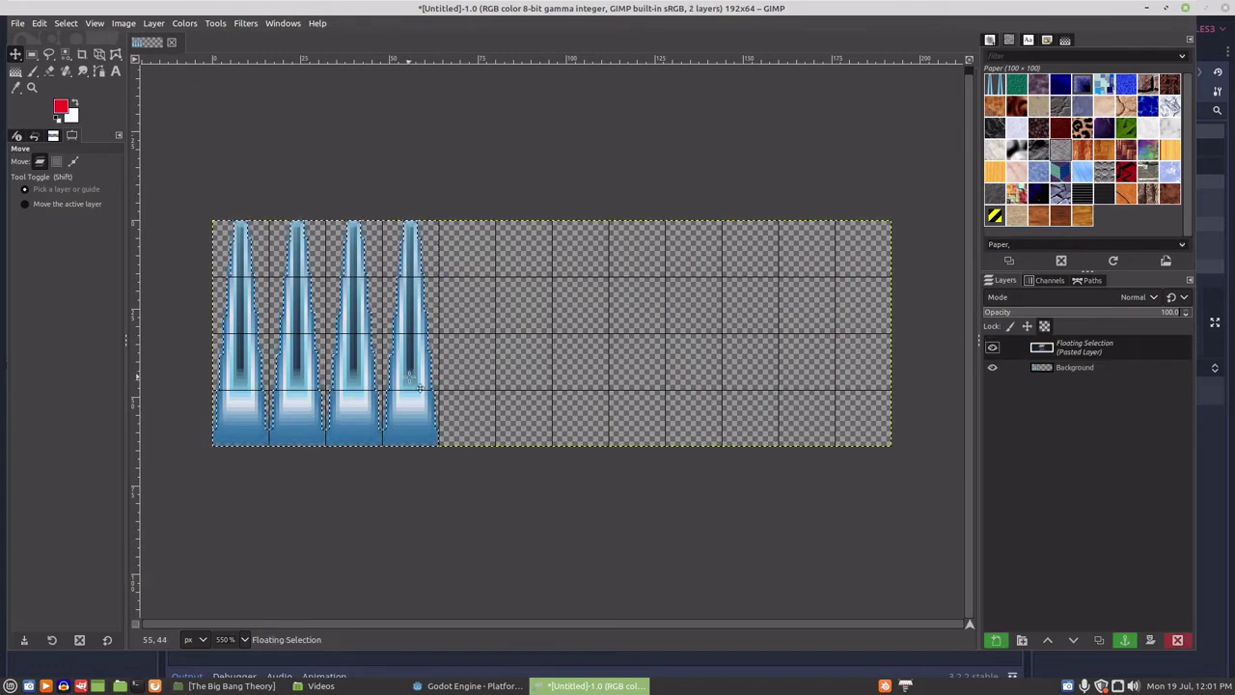
left_click_drag(419, 386, 859, 399)
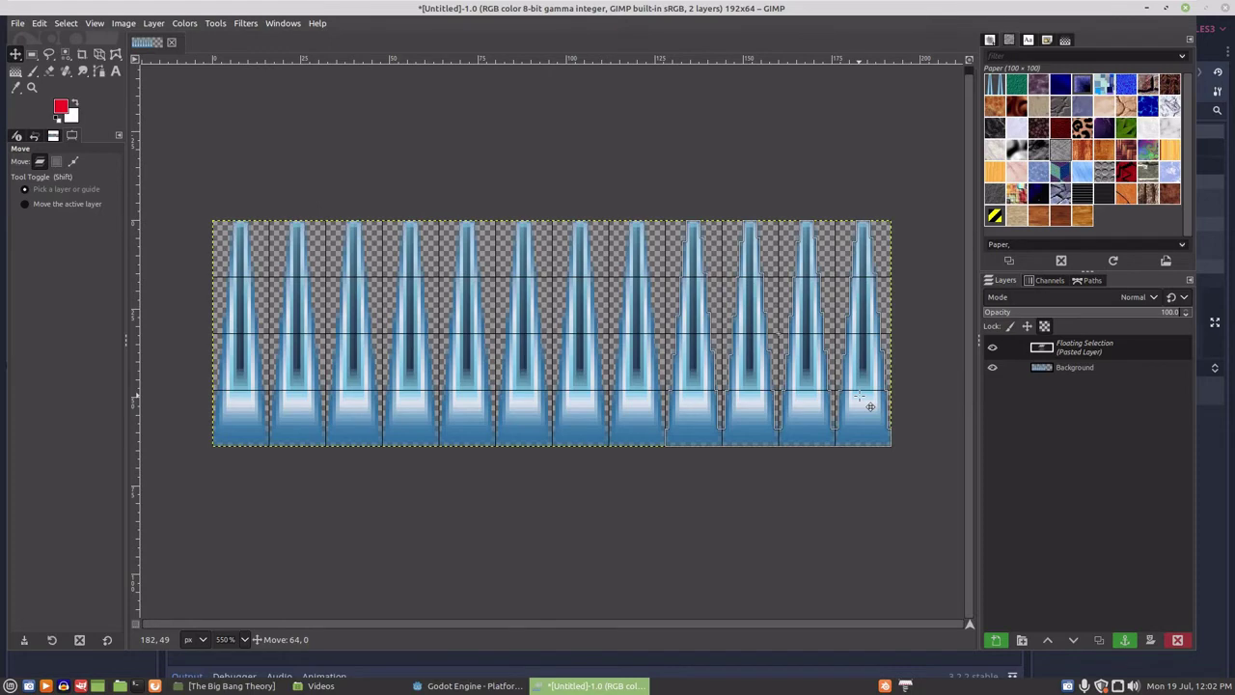
left_click_drag(859, 396, 859, 396)
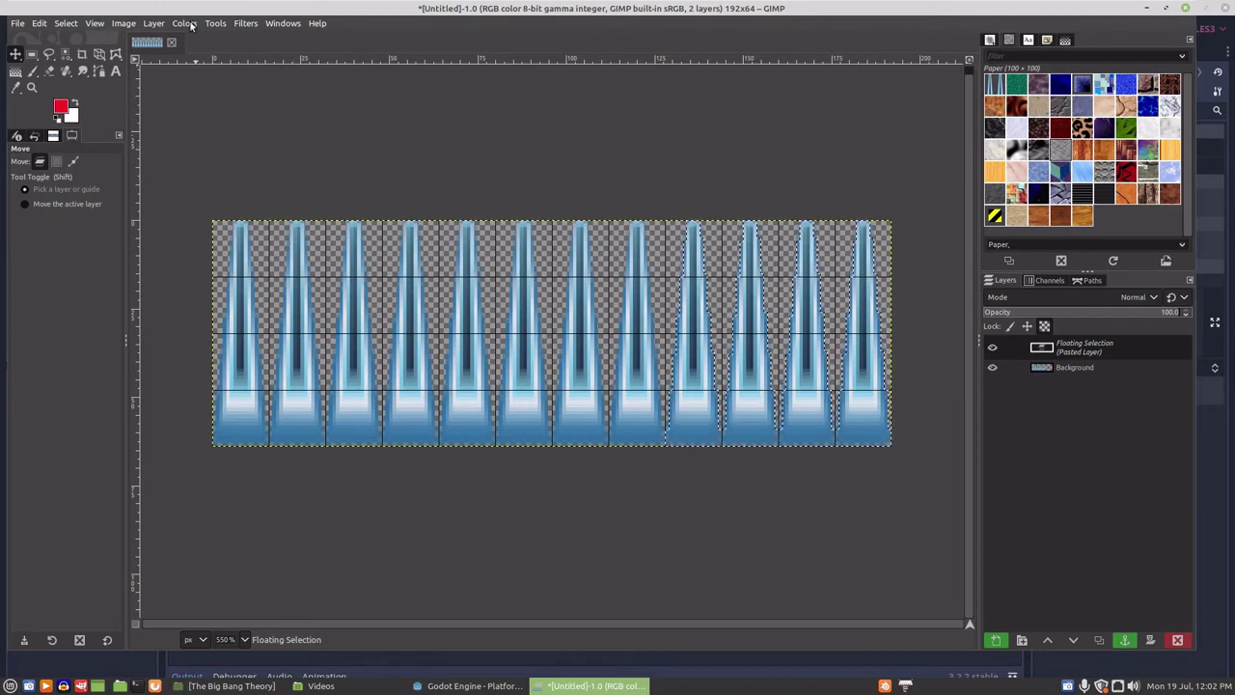
Increase the canvas height to 80 px (64+16) with all layers resized, and anchor the floating selection to the Background.
left_click(124, 24)
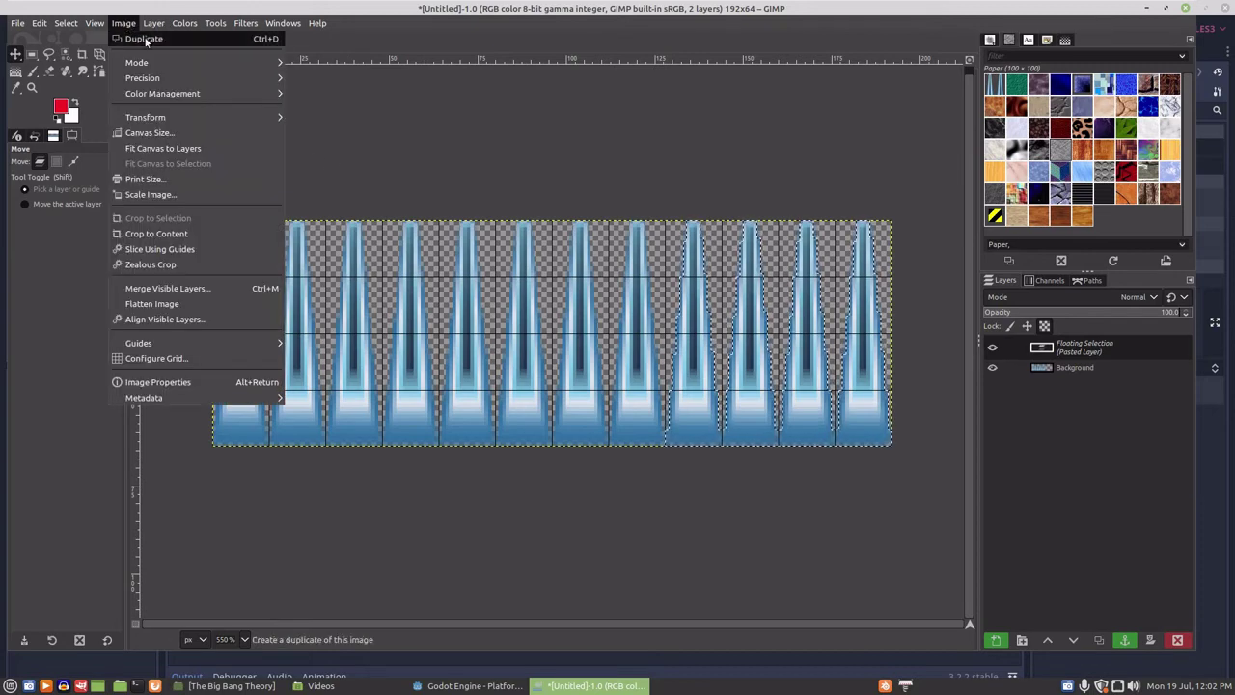
left_click(151, 132)
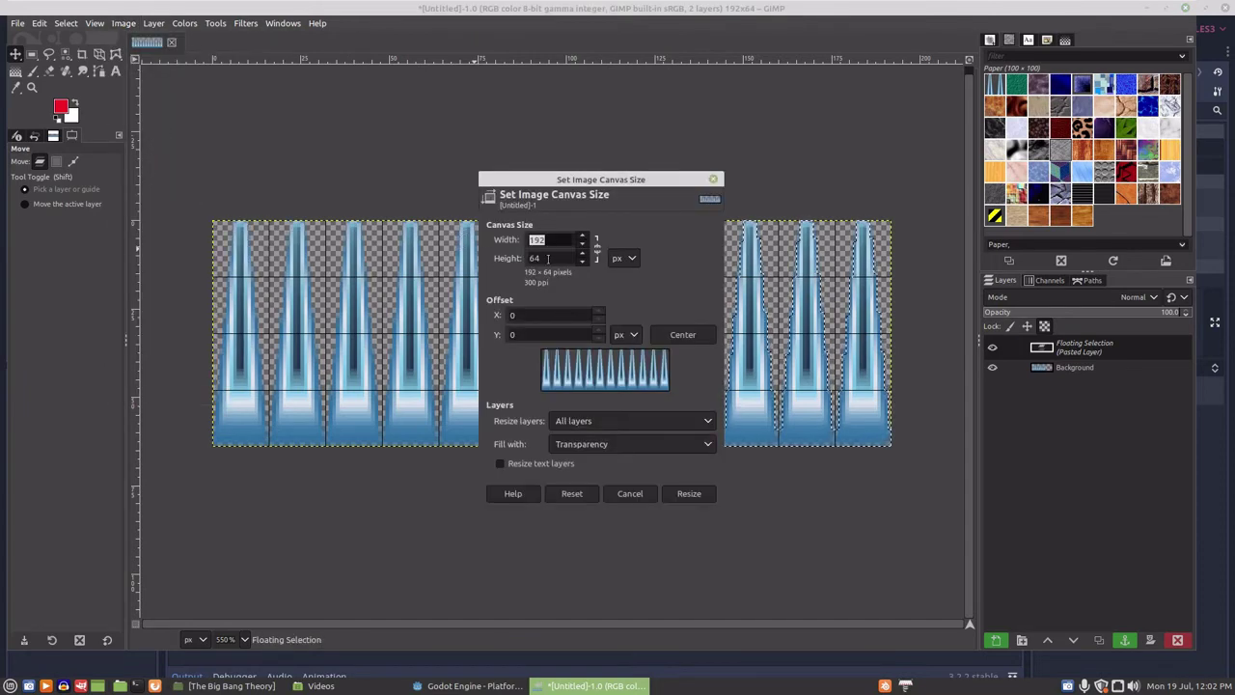
left_click(548, 259)
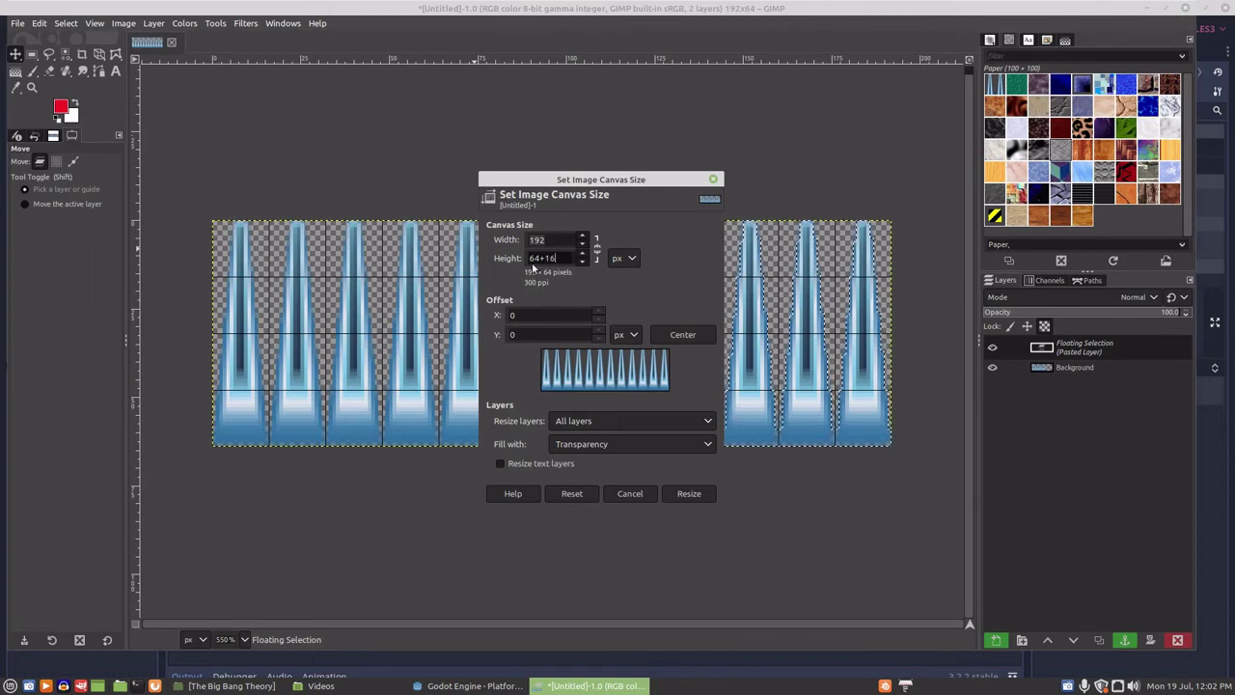
left_click(675, 493)
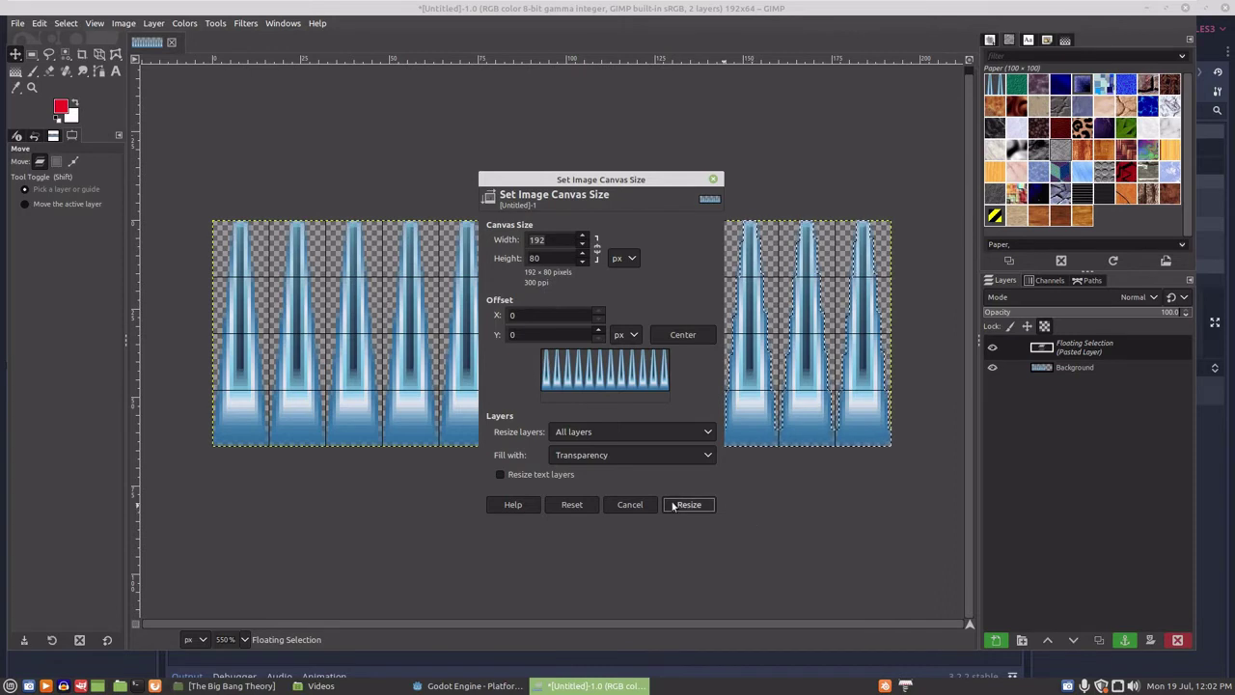
left_click(685, 505)
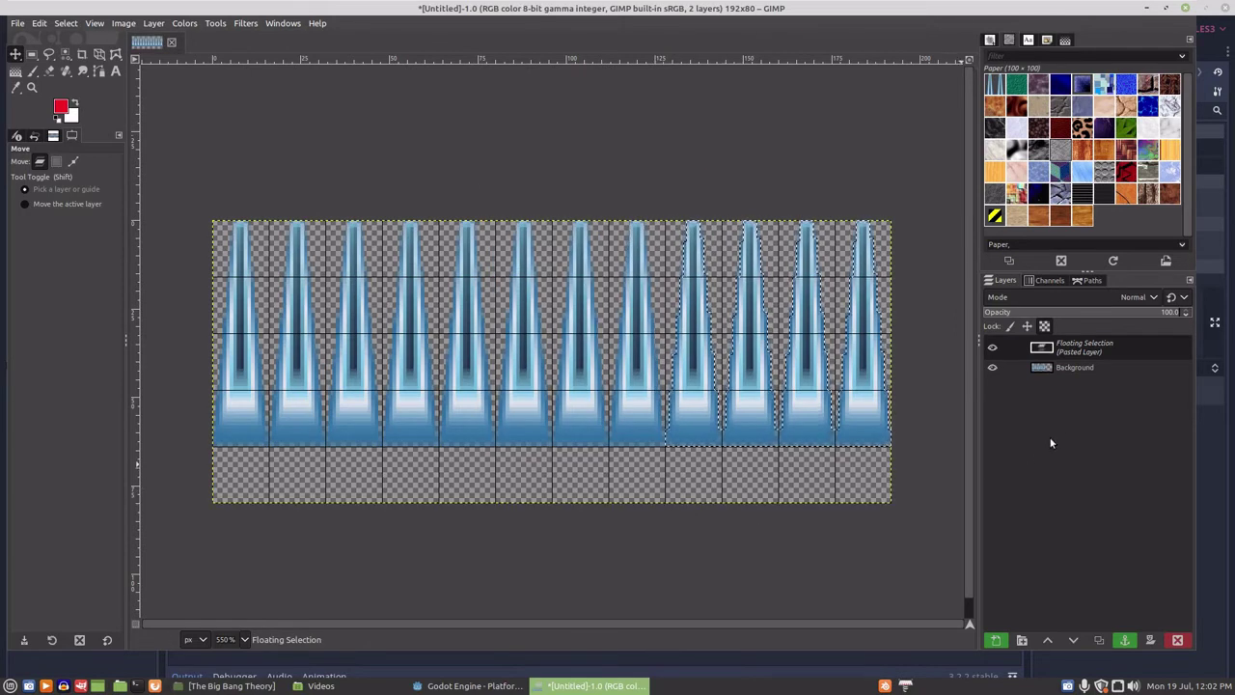
right_click(1067, 349)
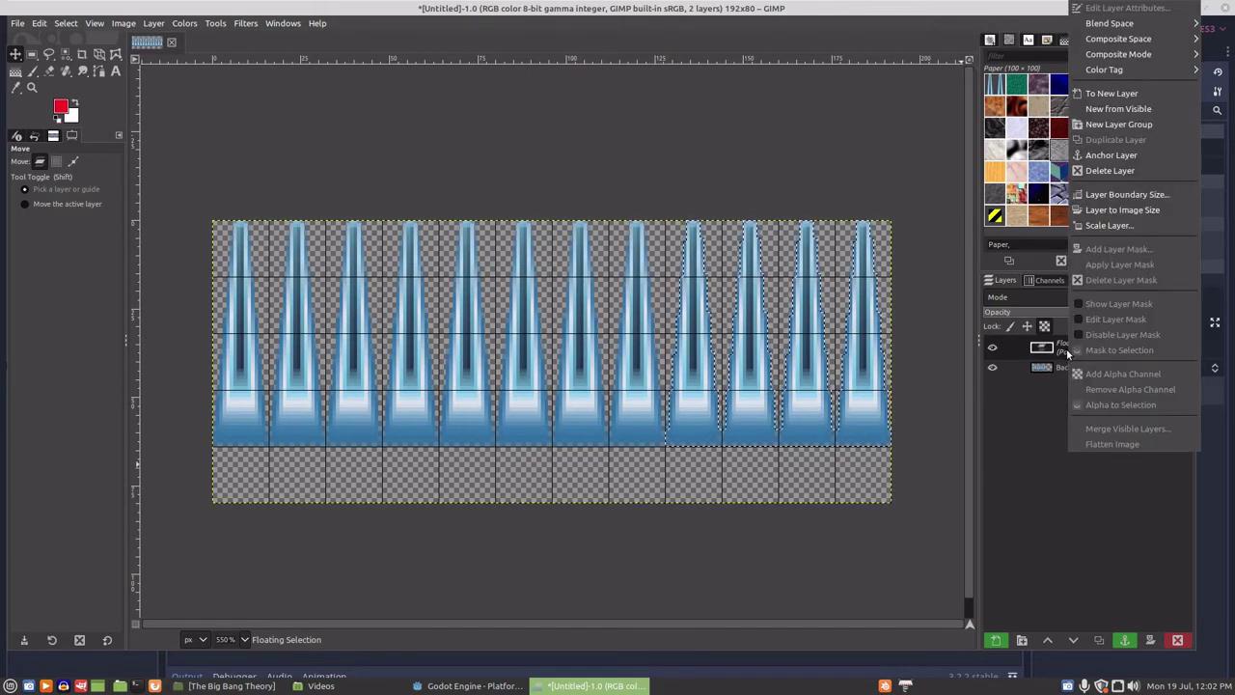
left_click(1110, 156)
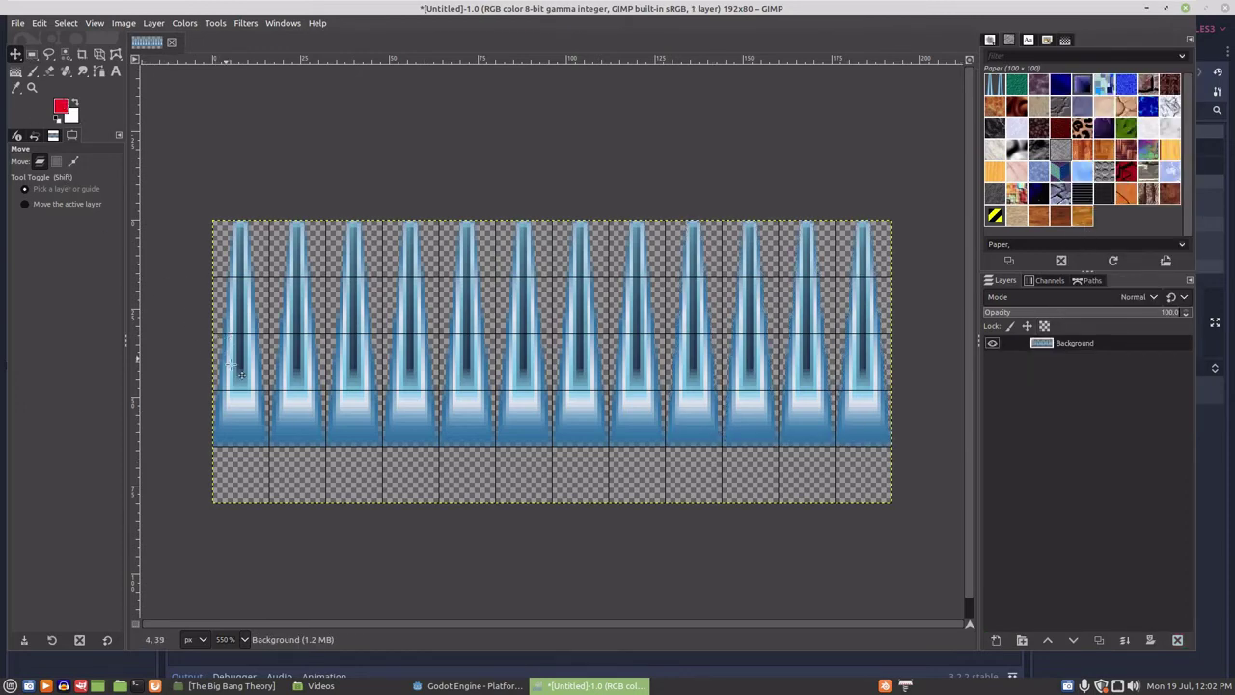
Select the 192×32 px strip at position 0, 48 across the sprites' bases and add a new layer.
key("r")
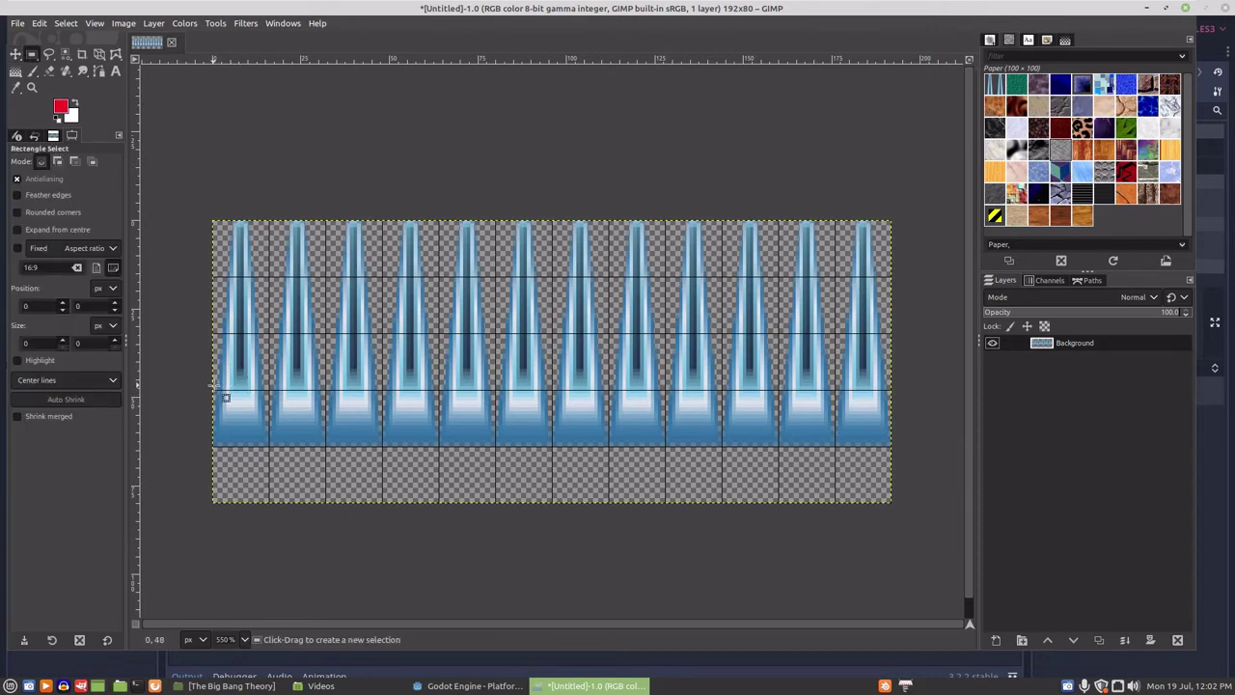
left_click_drag(214, 392, 889, 500)
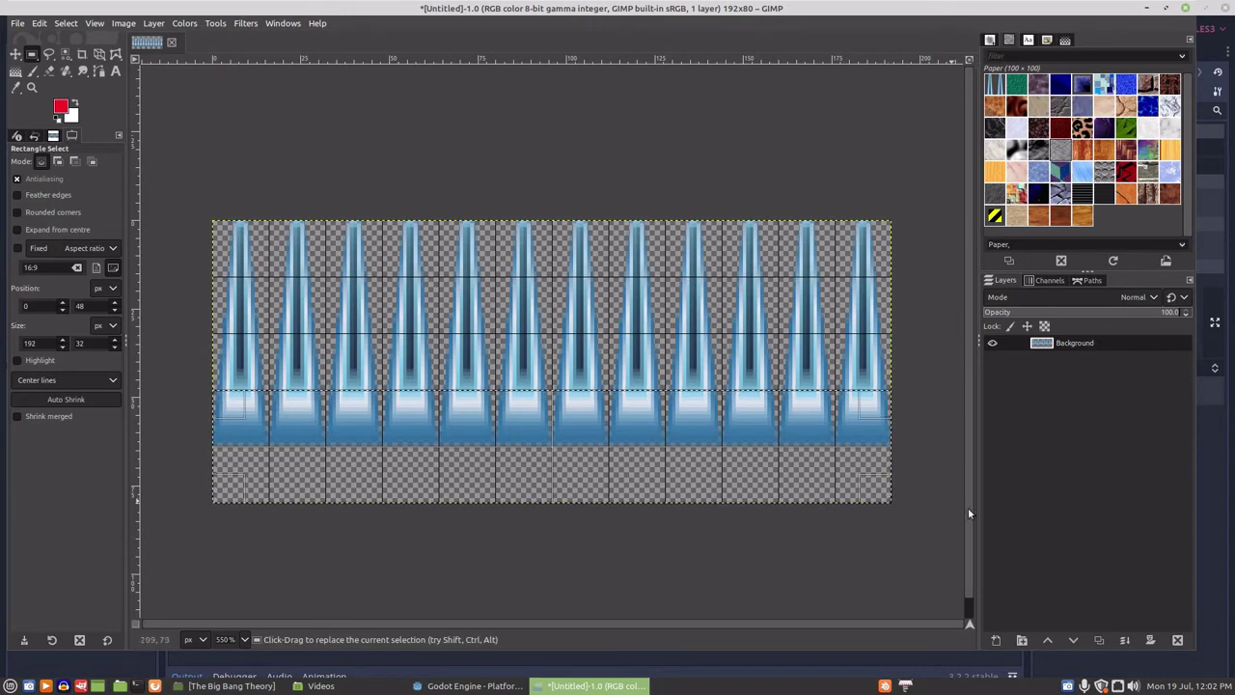
right_click(1039, 384)
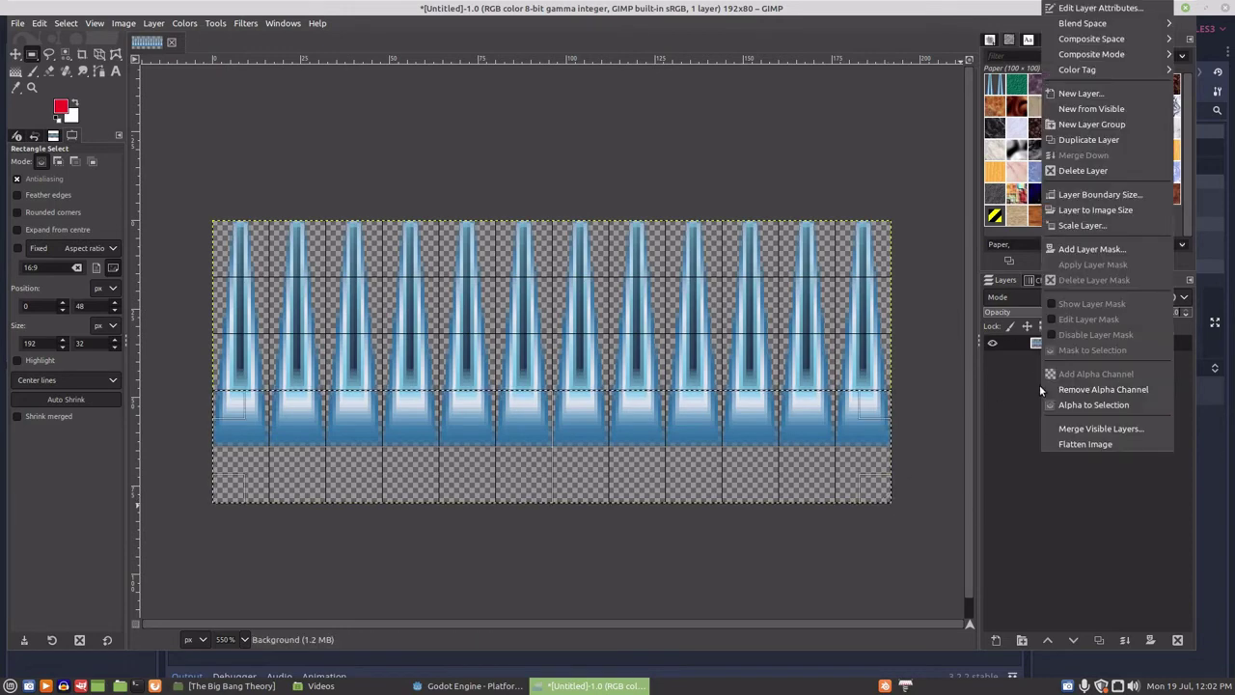
left_click(1080, 93)
left_click(1181, 324)
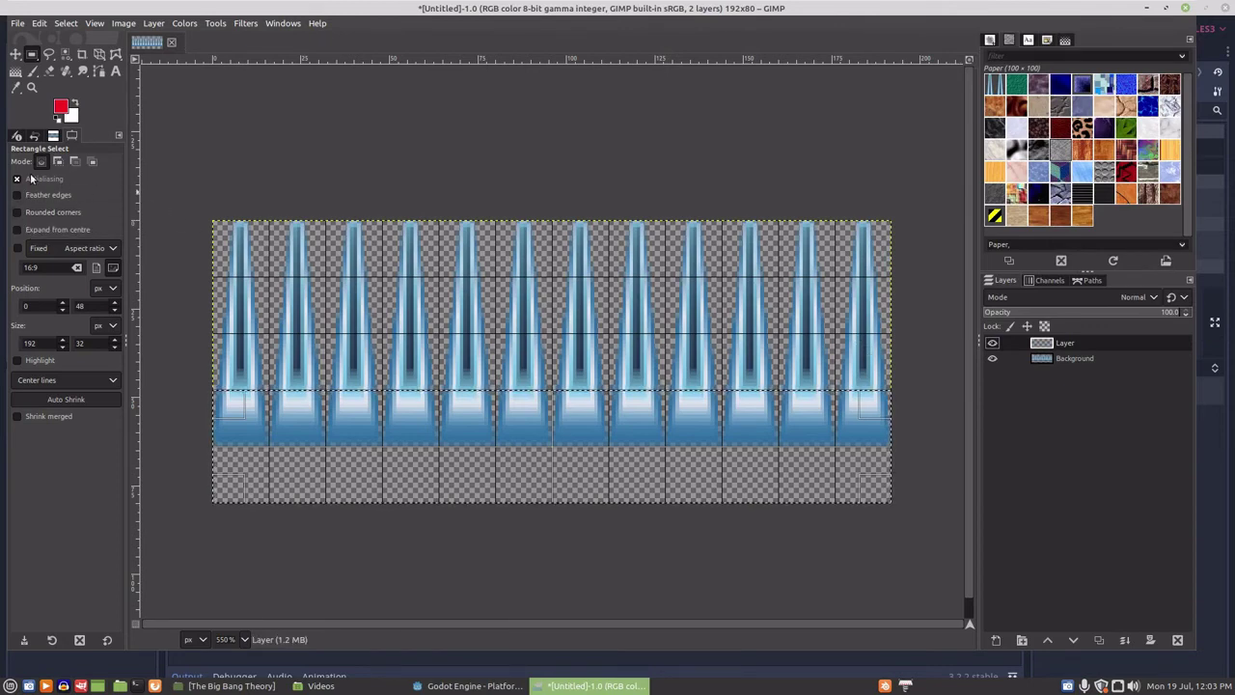
Fill the selected strip with a Horizon 2 Shaped (angular) gradient from corner to corner and set the new layer's opacity to 42.3.
left_click(16, 70)
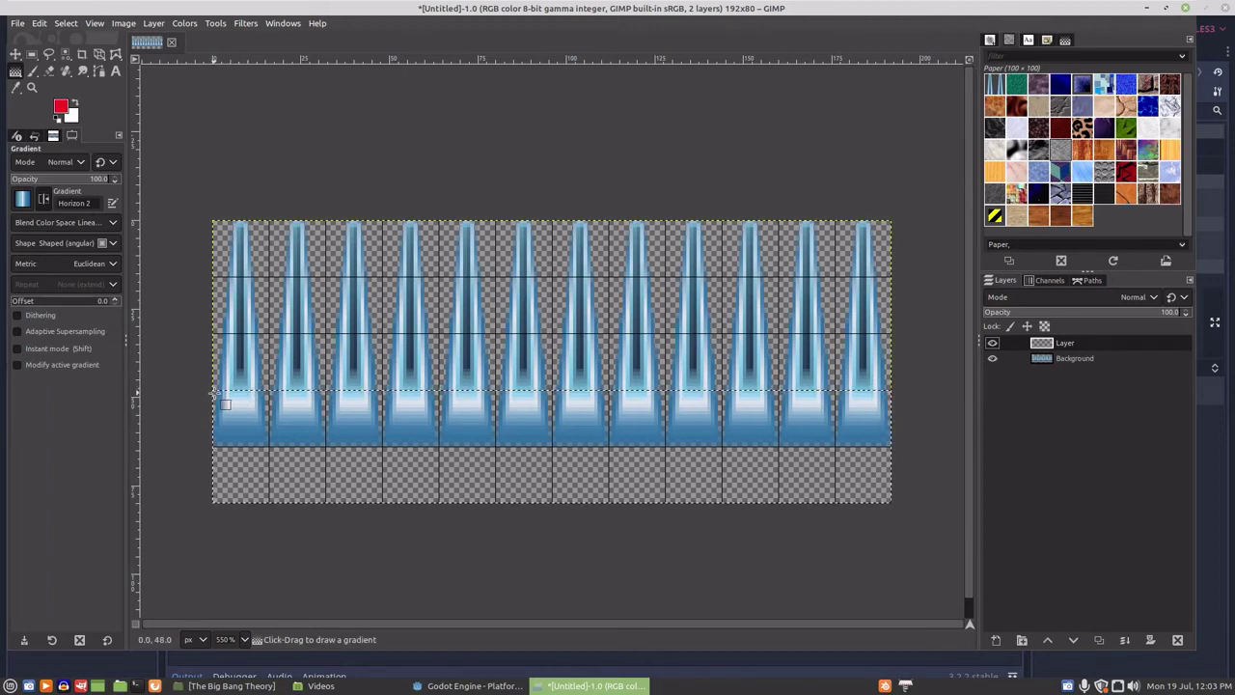
left_click_drag(214, 392, 290, 411)
left_click_drag(507, 454, 887, 493)
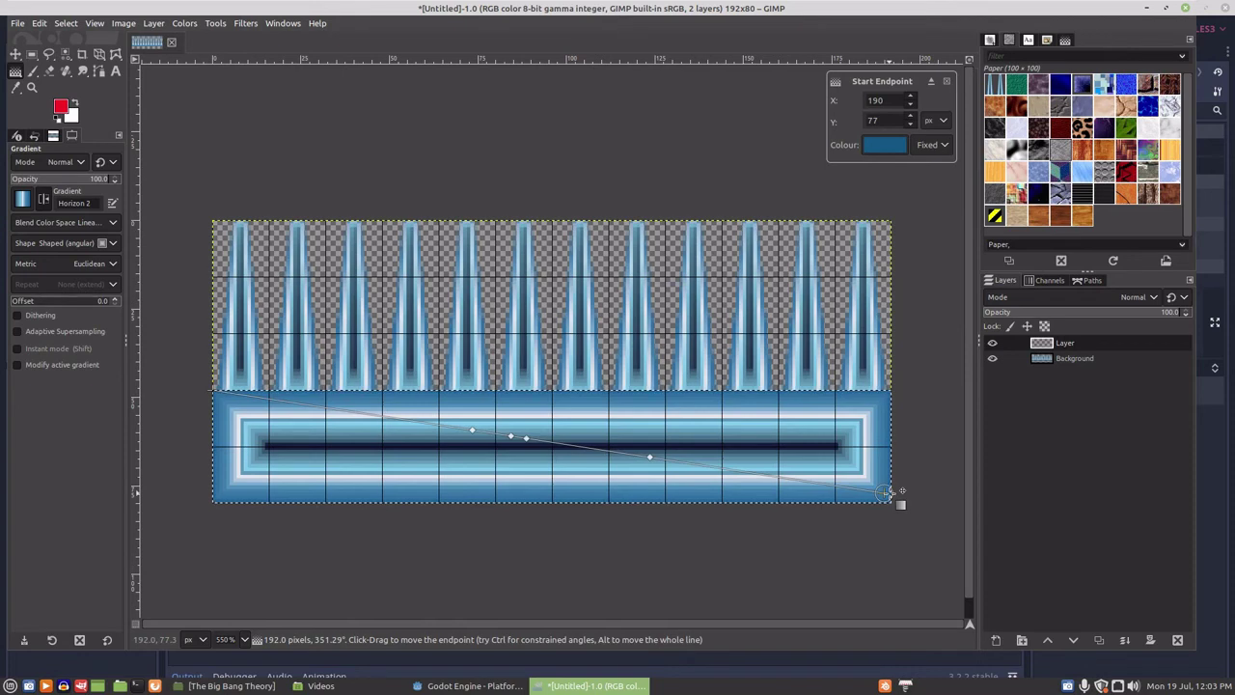
key("Return")
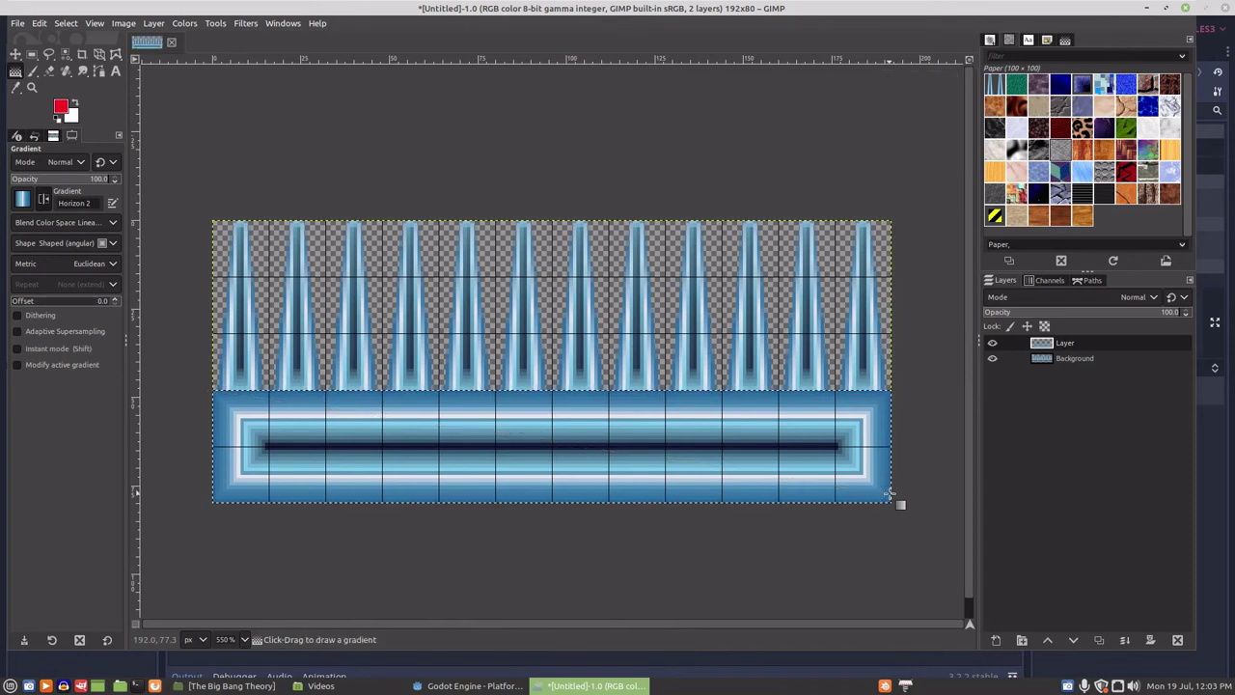
left_click(1095, 315)
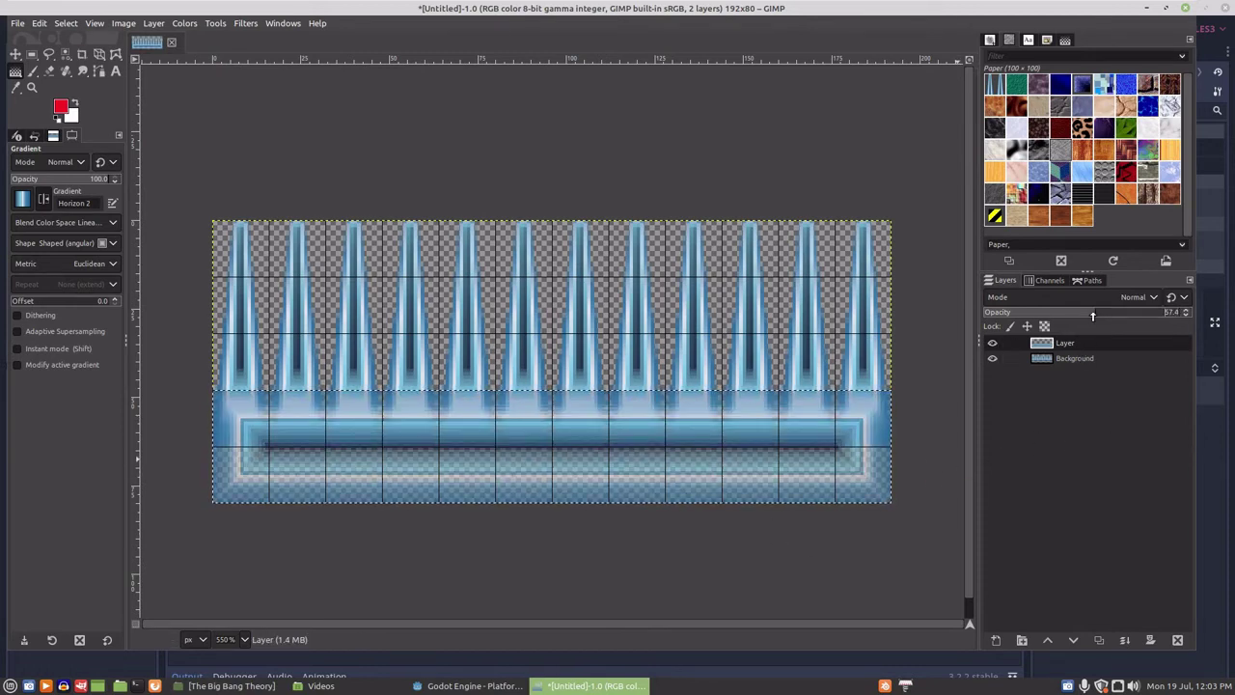
left_click_drag(1093, 316, 1066, 317)
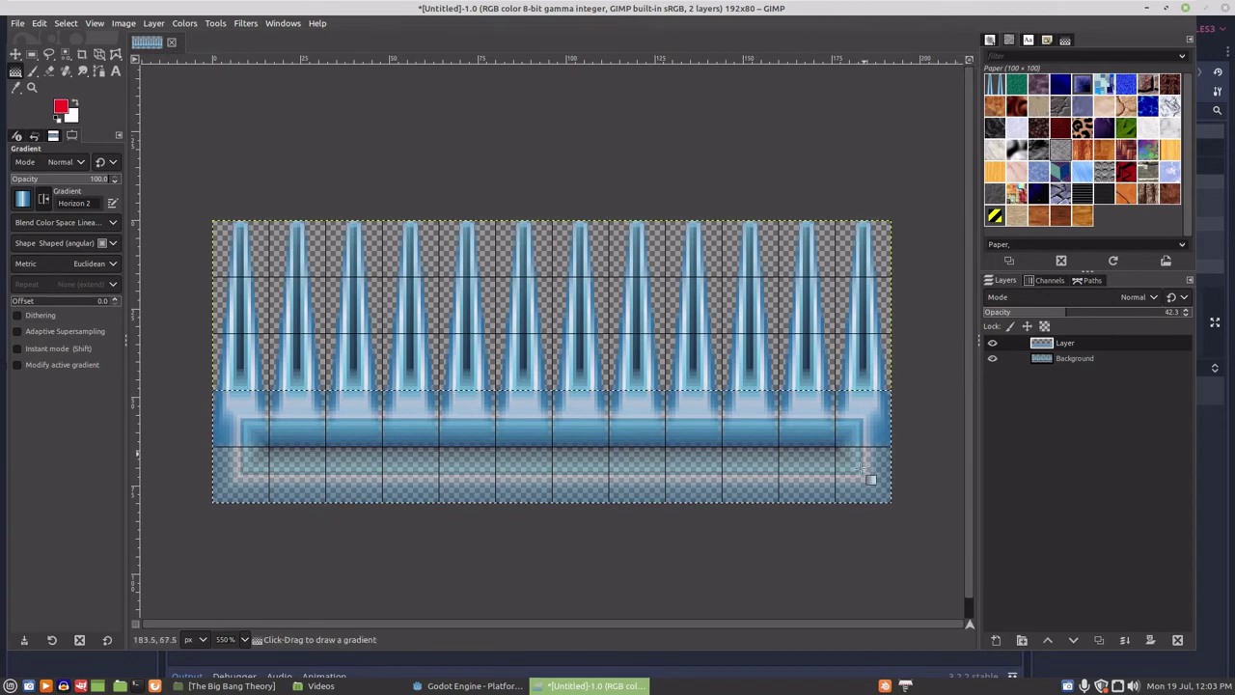
Duplicate the gradient layer, place the copy below the Background, and set its opacity to 100.
right_click(1041, 345)
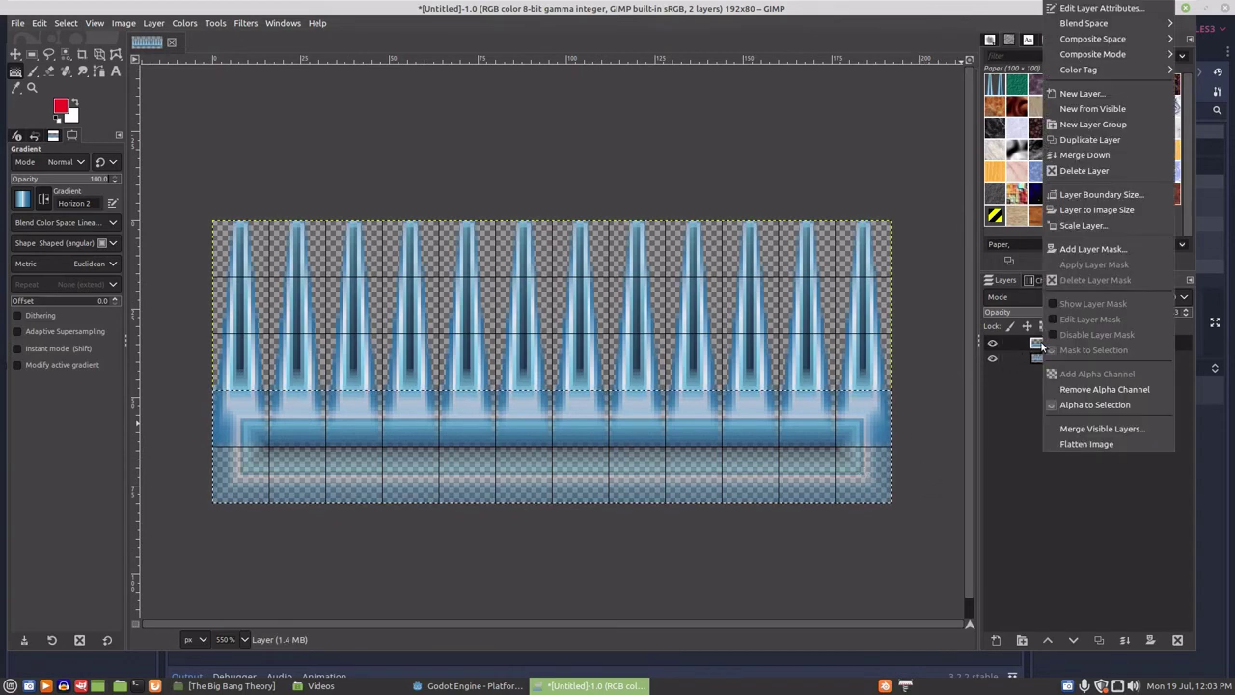
left_click(1081, 139)
mouse_move(1046, 346)
left_mouse_down()
mouse_move(1047, 379)
mouse_move(1064, 376)
left_mouse_up()
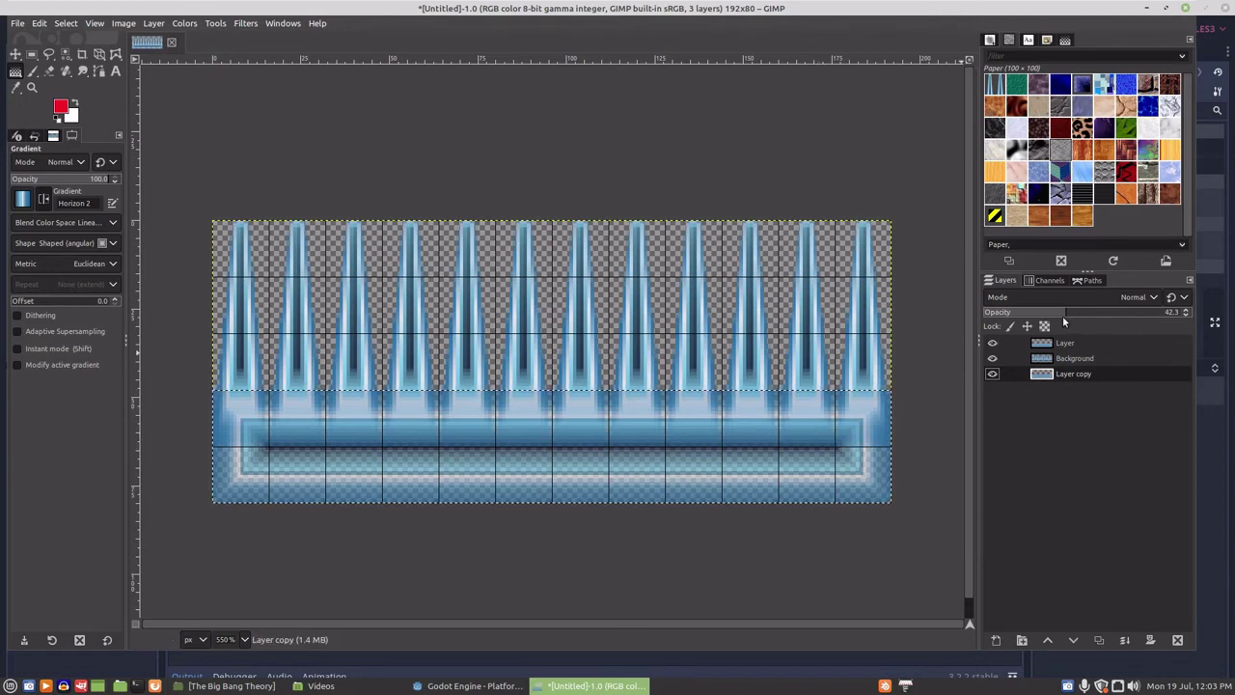
left_click_drag(1062, 316, 1192, 319)
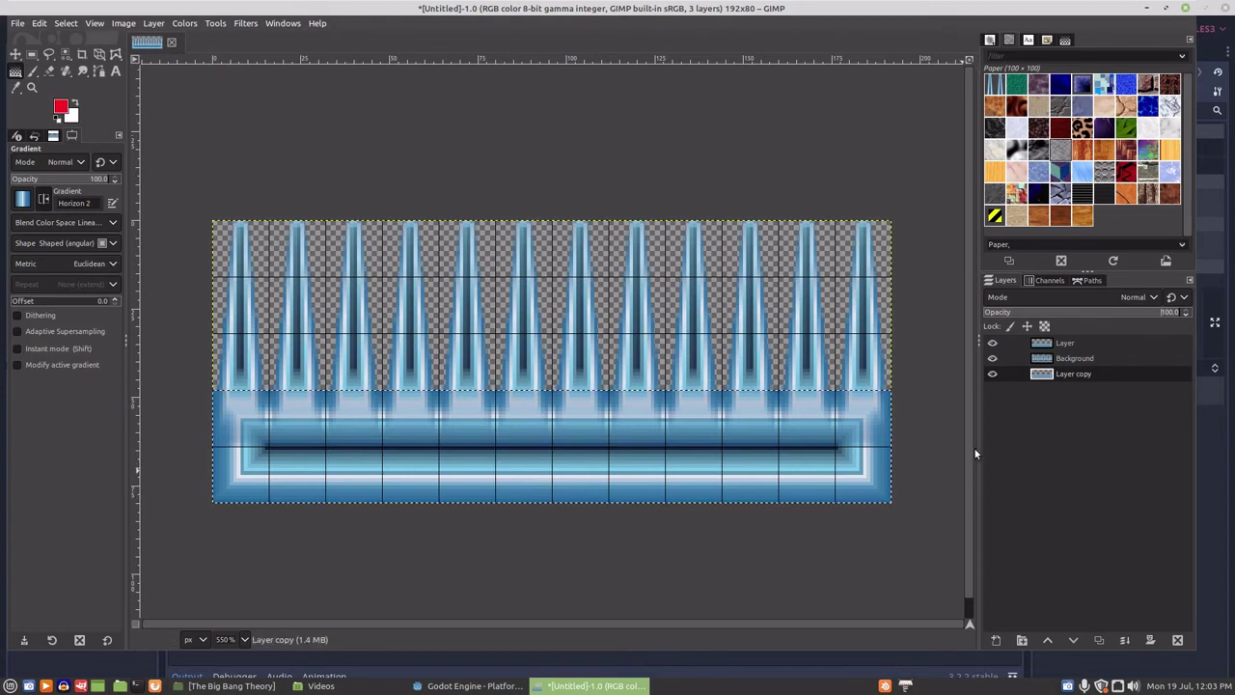
Merge all visible layers into one and clear the selection.
right_click(1063, 373)
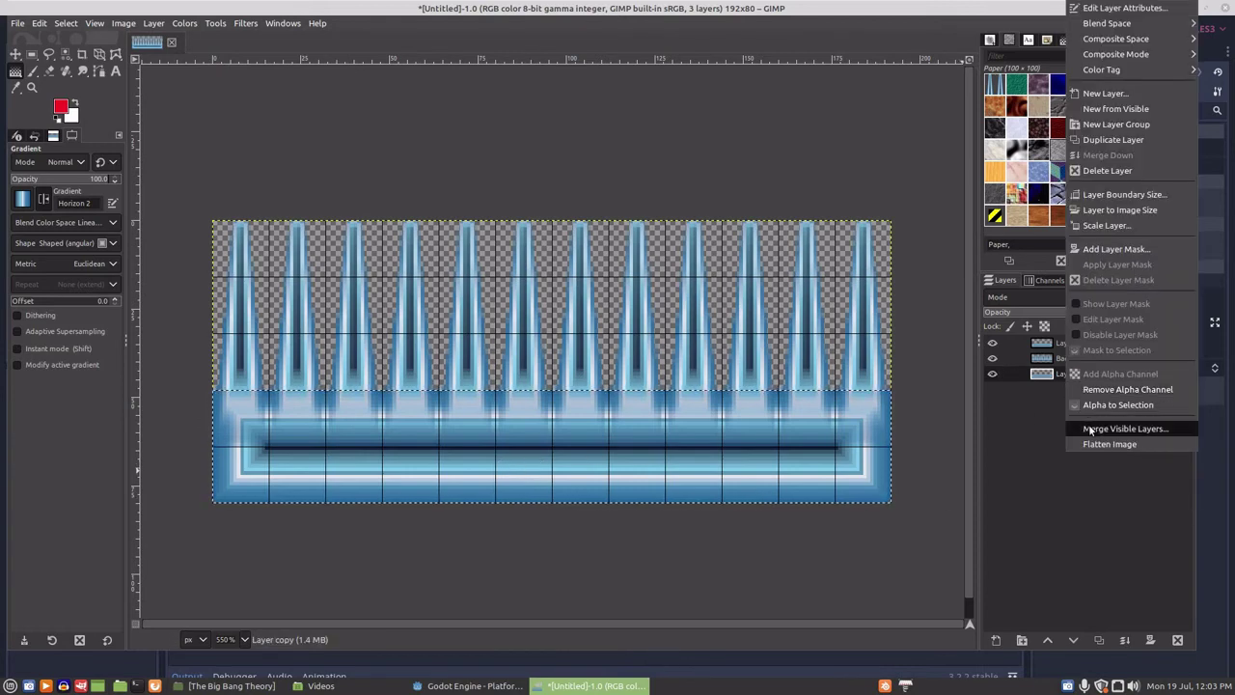
left_click(1090, 429)
left_click(1140, 506)
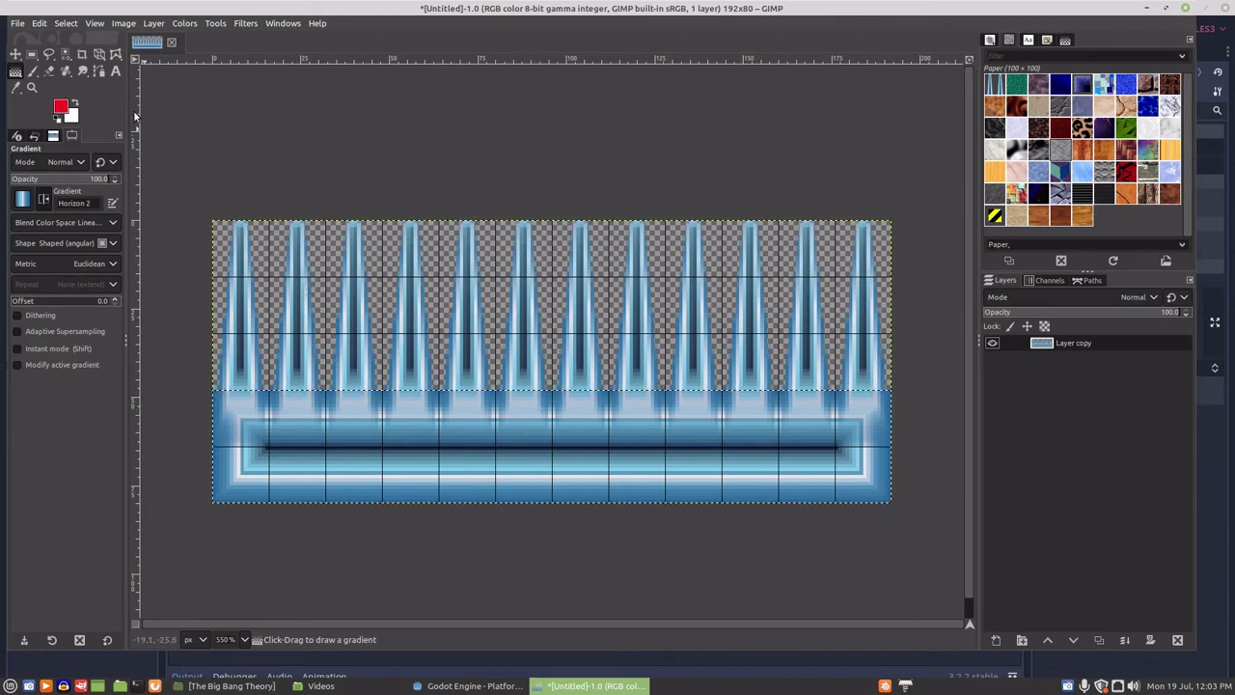
left_click(66, 23)
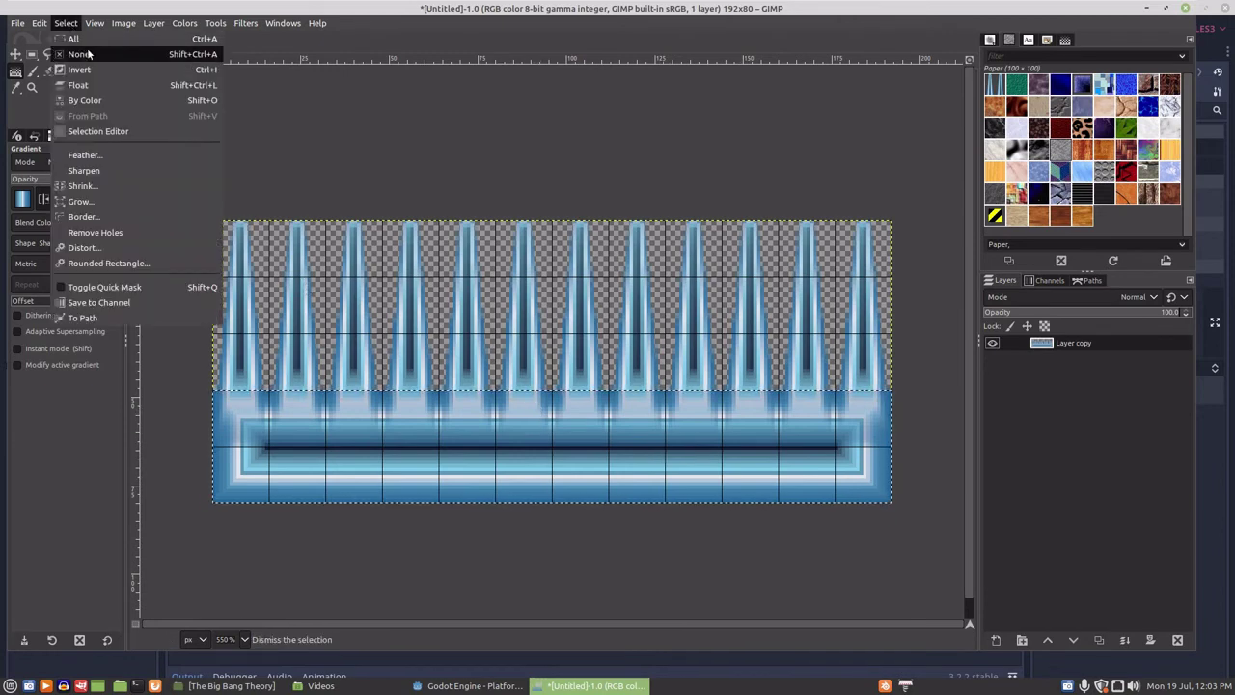
left_click(77, 47)
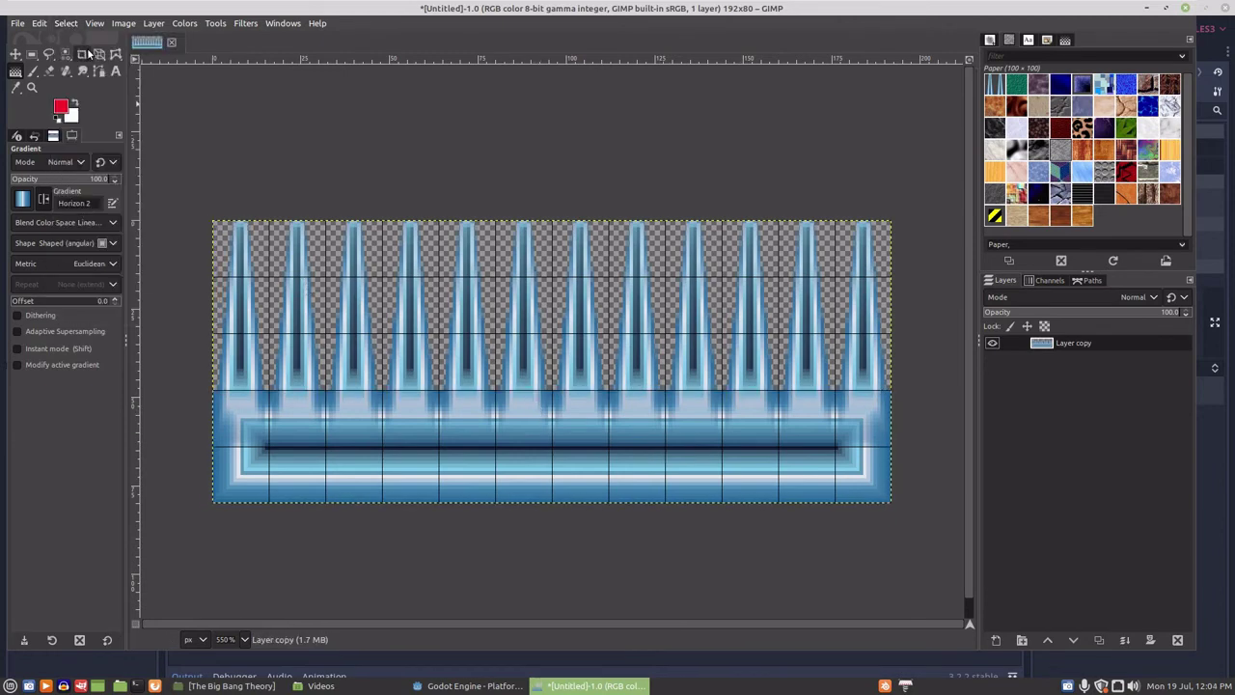
Export the image as "platform base.png" into the Platformer Demo/Assets/Blocks folder.
left_click(18, 23)
left_click(46, 226)
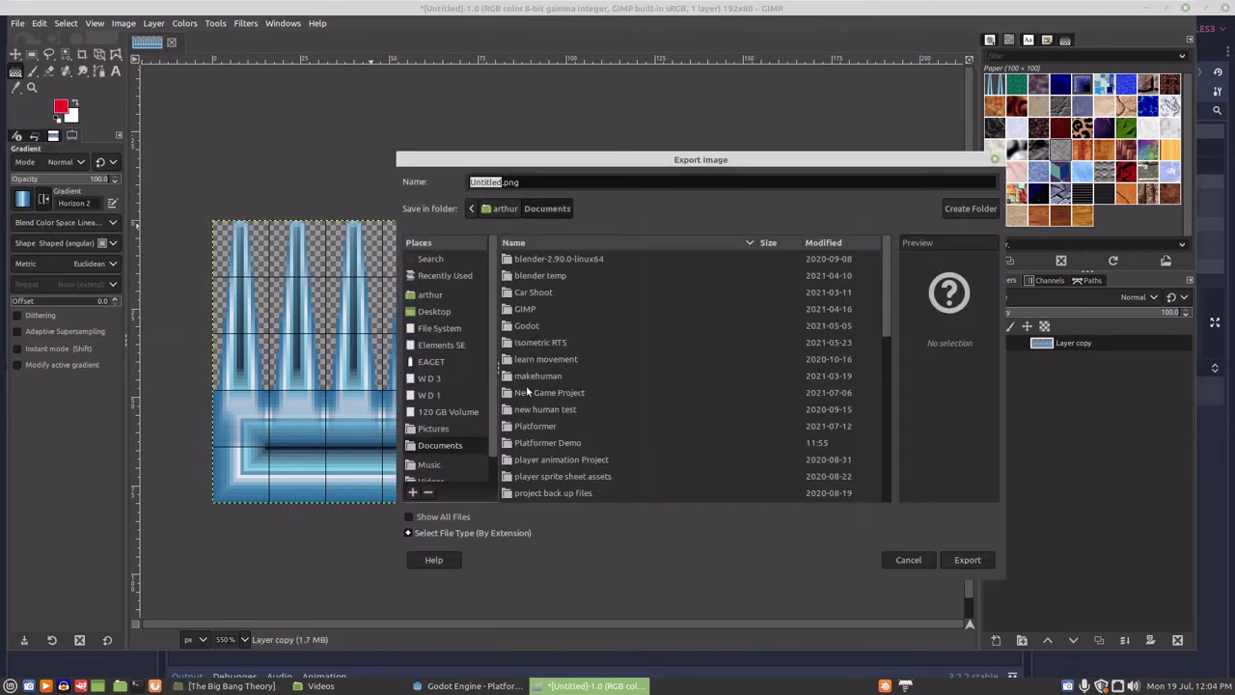
double_click(559, 443)
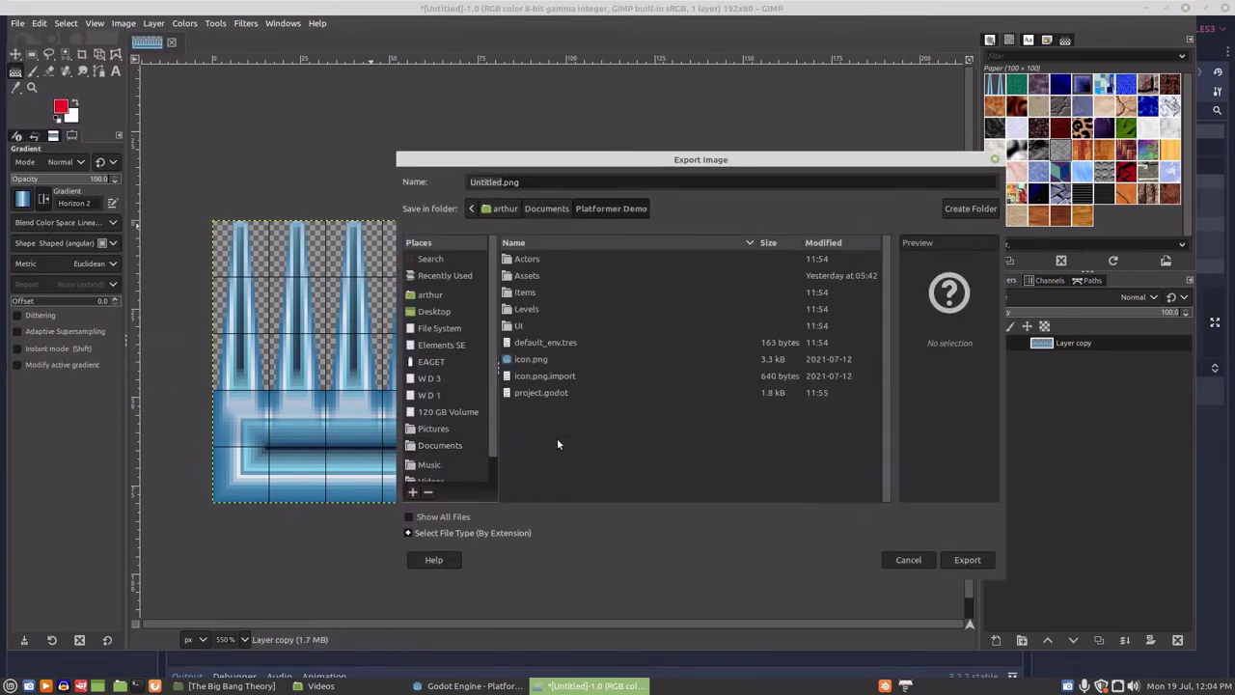
double_click(527, 277)
double_click(525, 261)
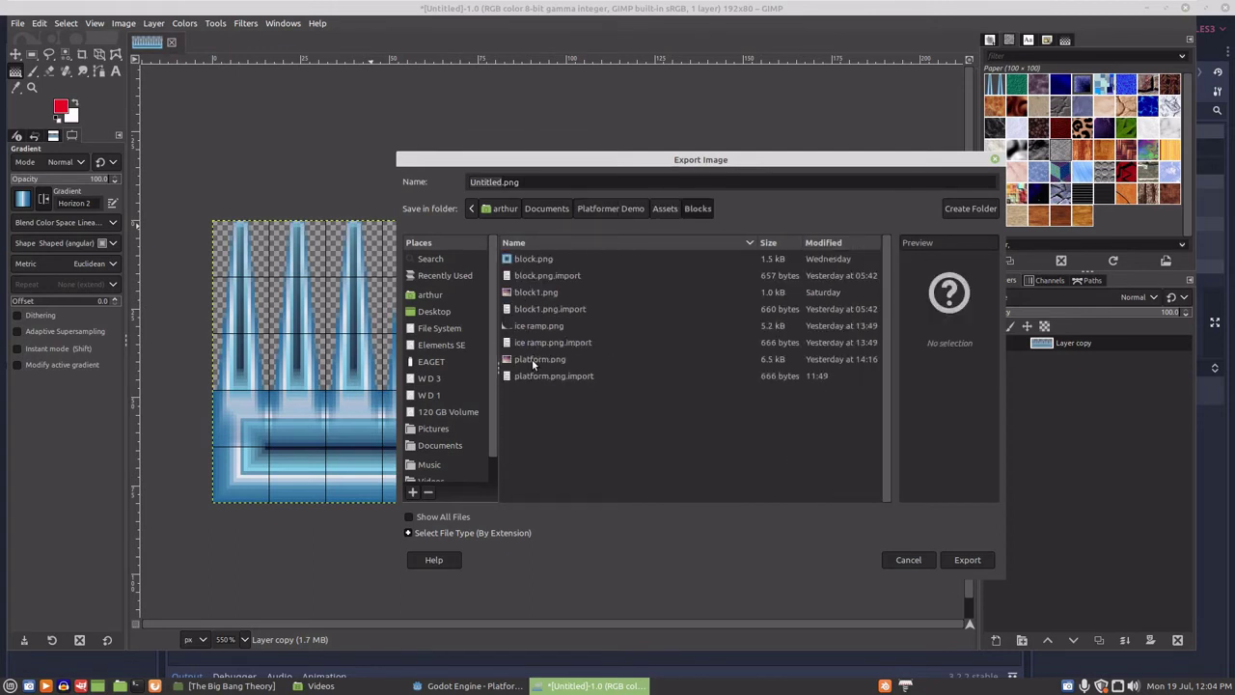
left_click(533, 359)
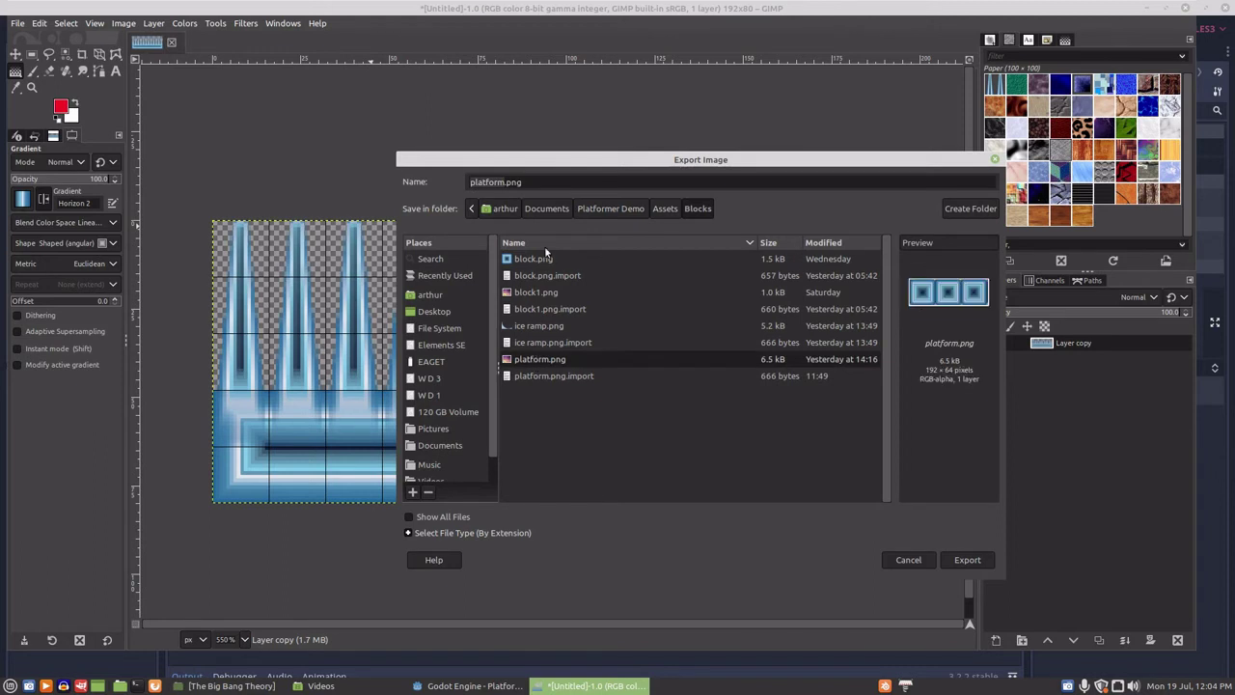
left_click(506, 181)
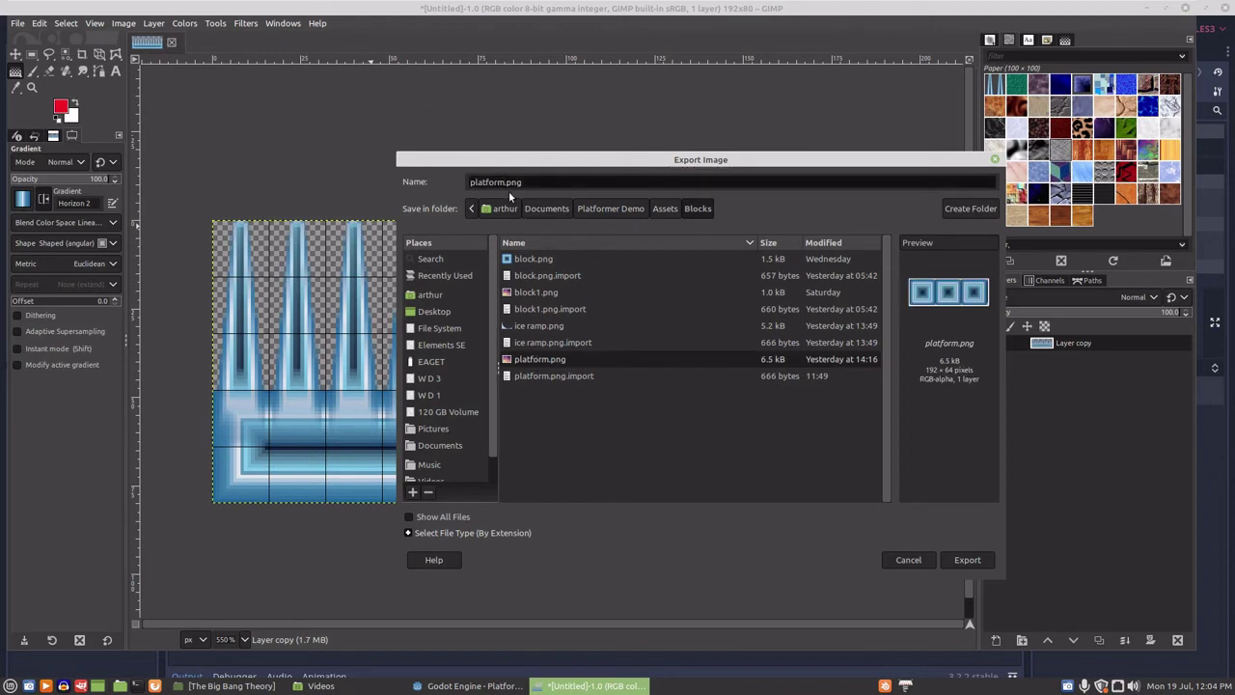
type("base")
left_click(966, 559)
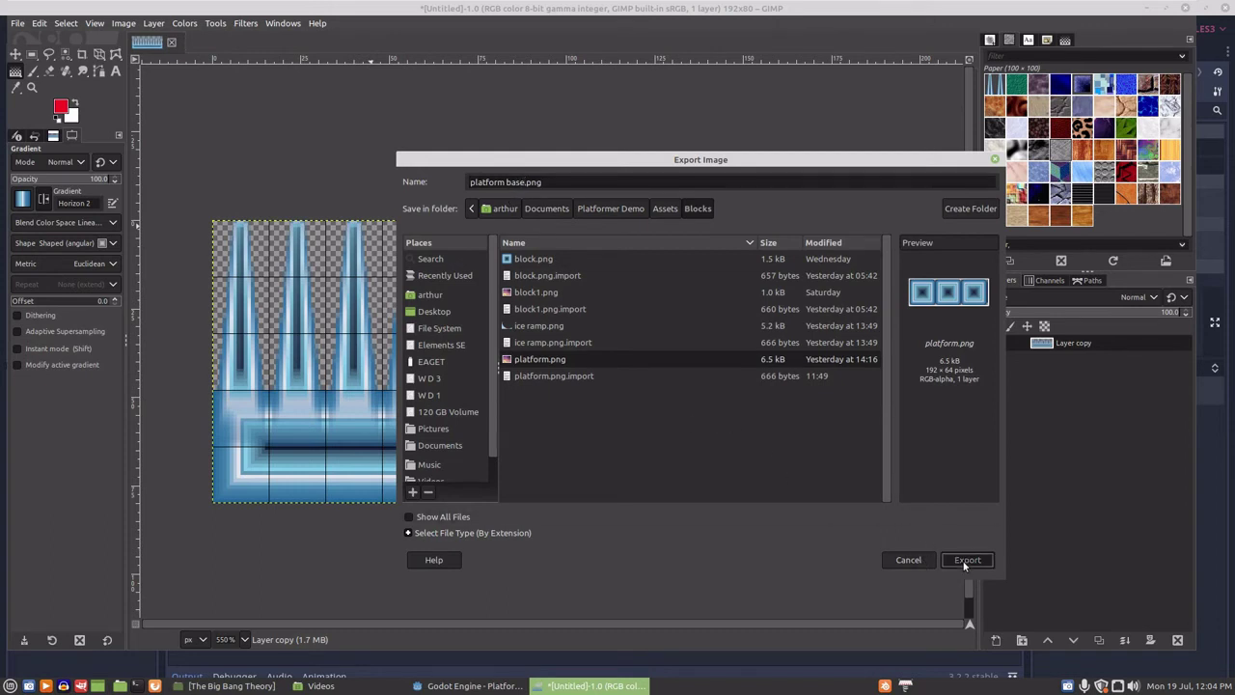
left_click(758, 507)
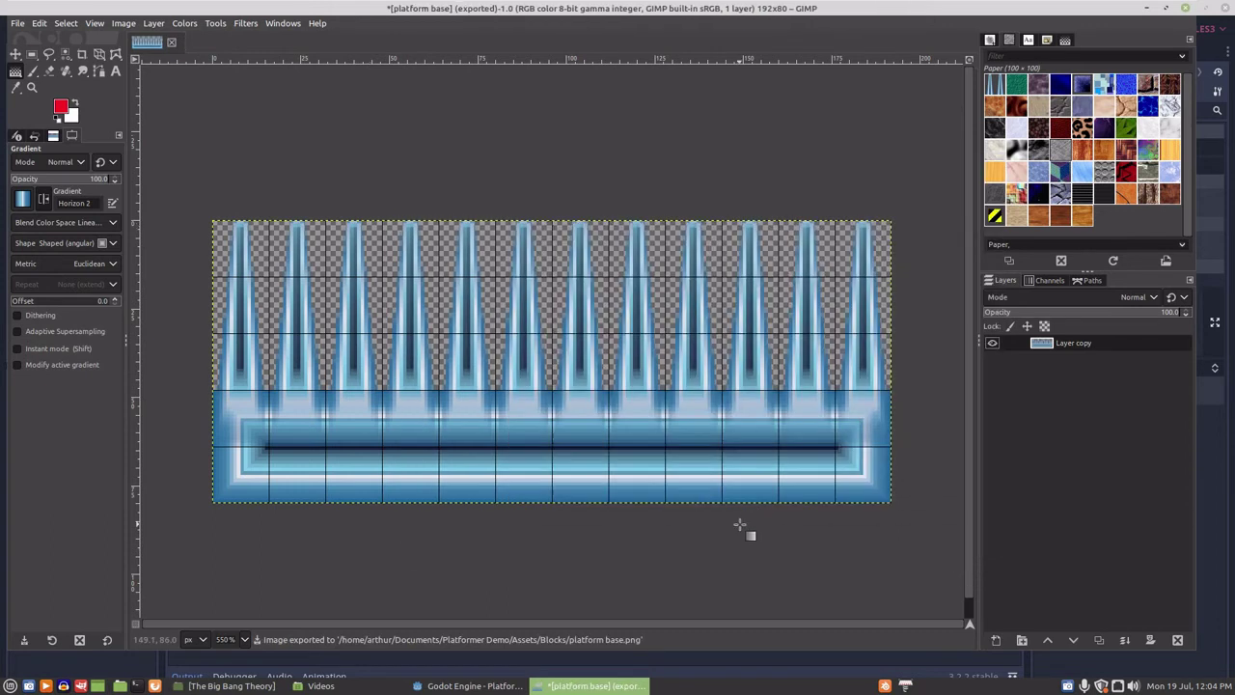
Quit GIMP, discarding the unsaved changes, to return to the Platform scene in Godot.
left_click(1186, 8)
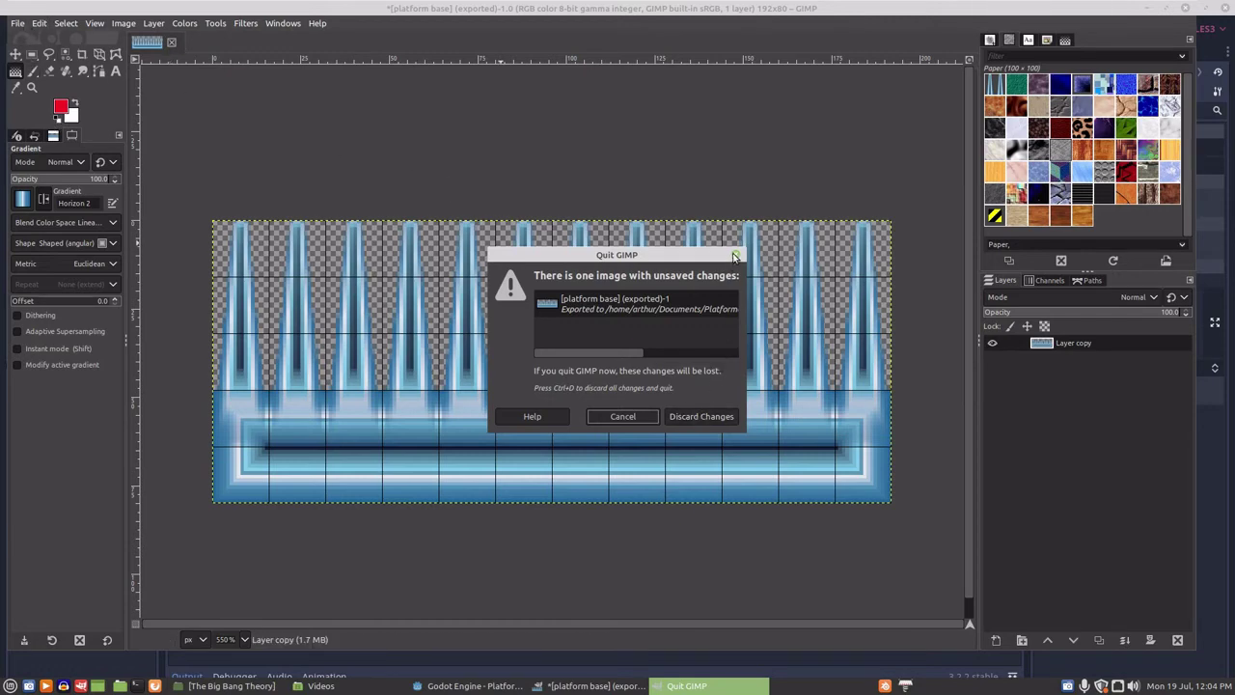
left_click(689, 416)
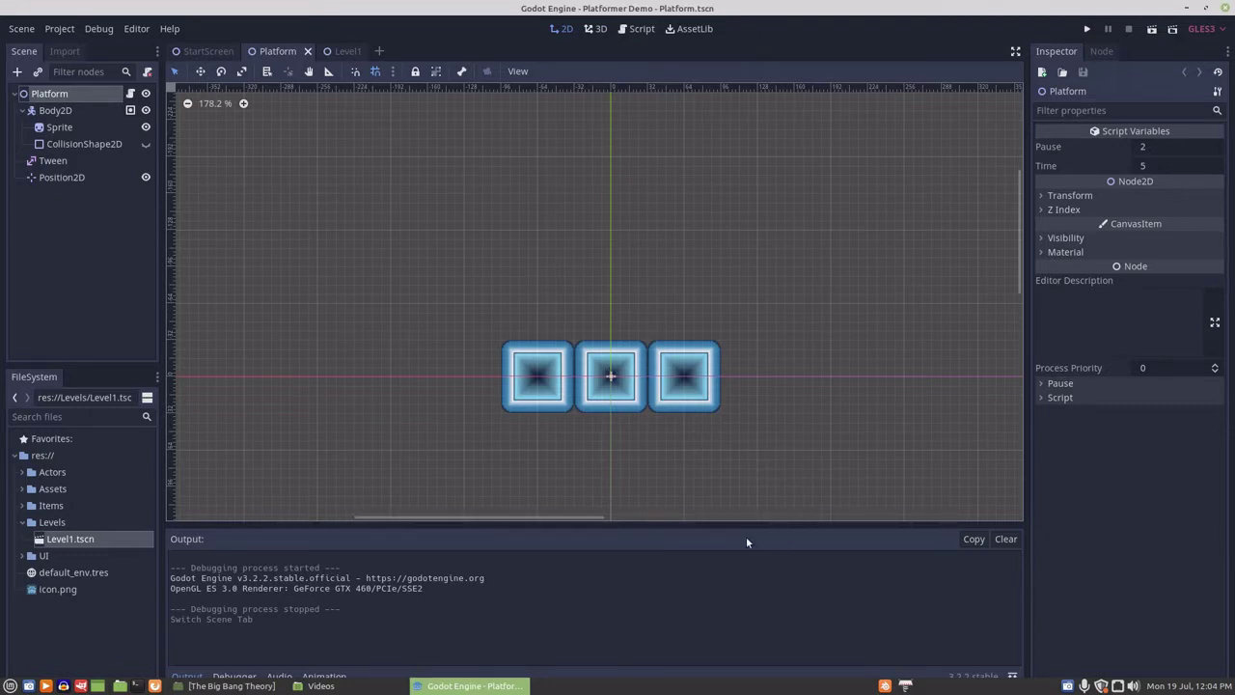
left_click(1067, 686)
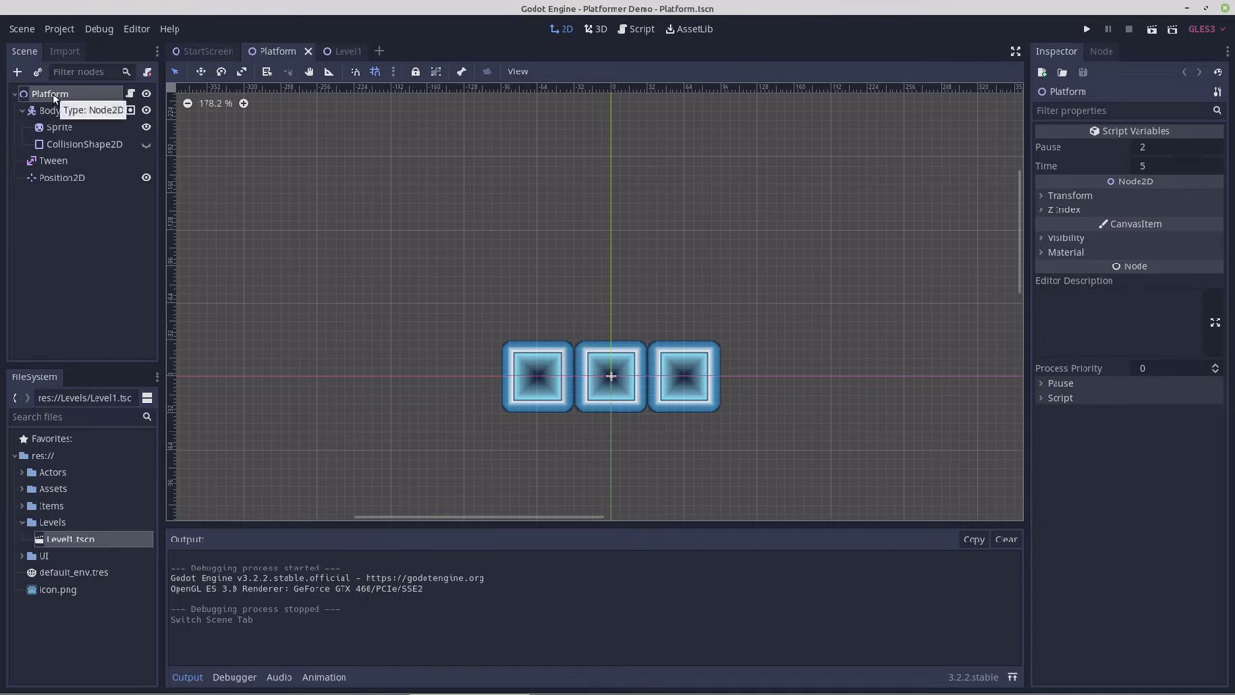
Add a StaticBody2D child node to the Platform root node.
right_click(54, 96)
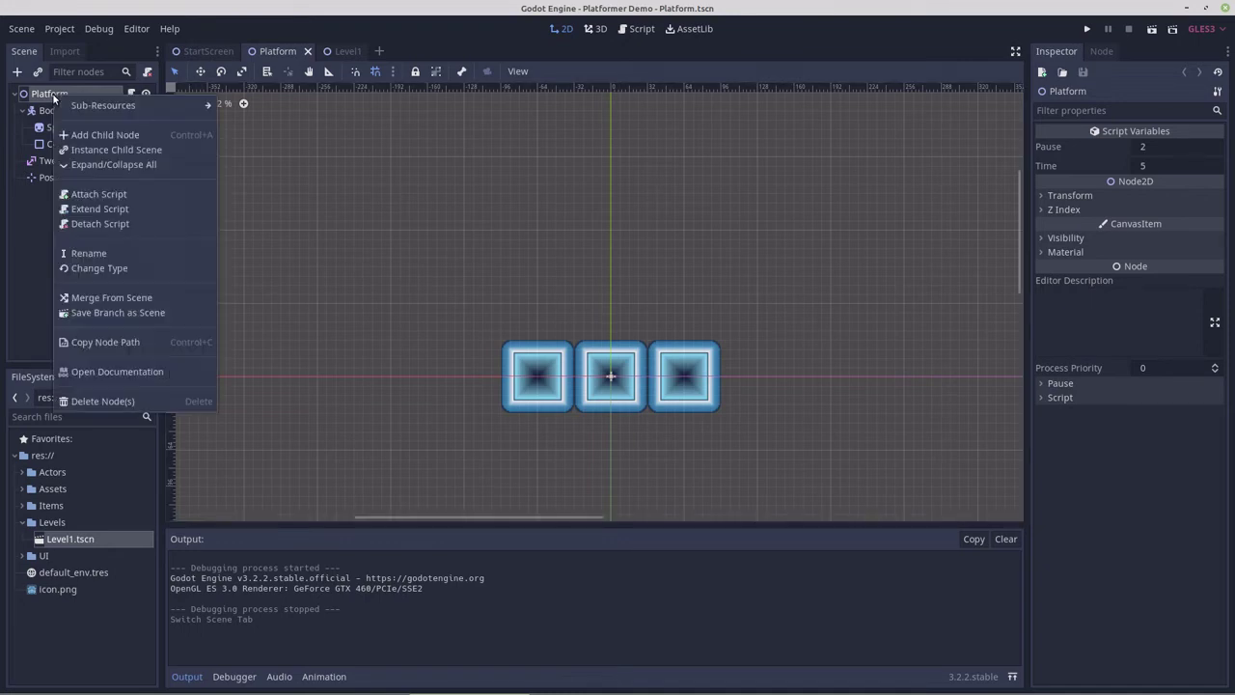
left_click(101, 135)
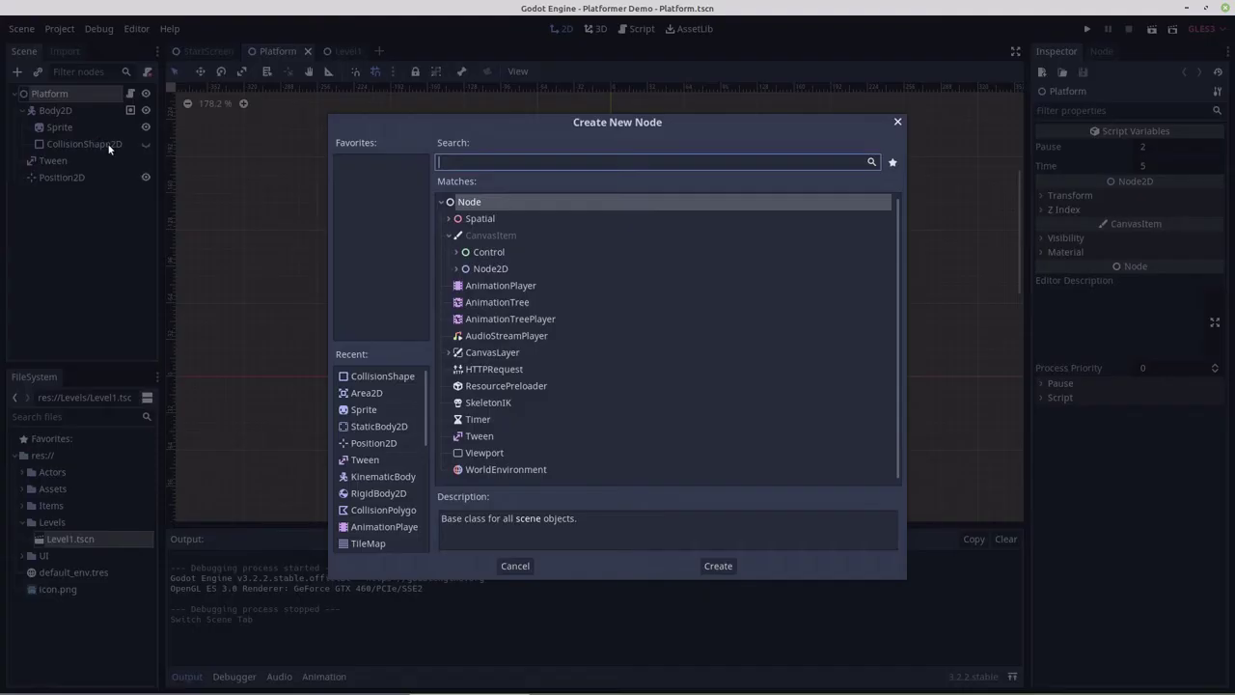
double_click(373, 428)
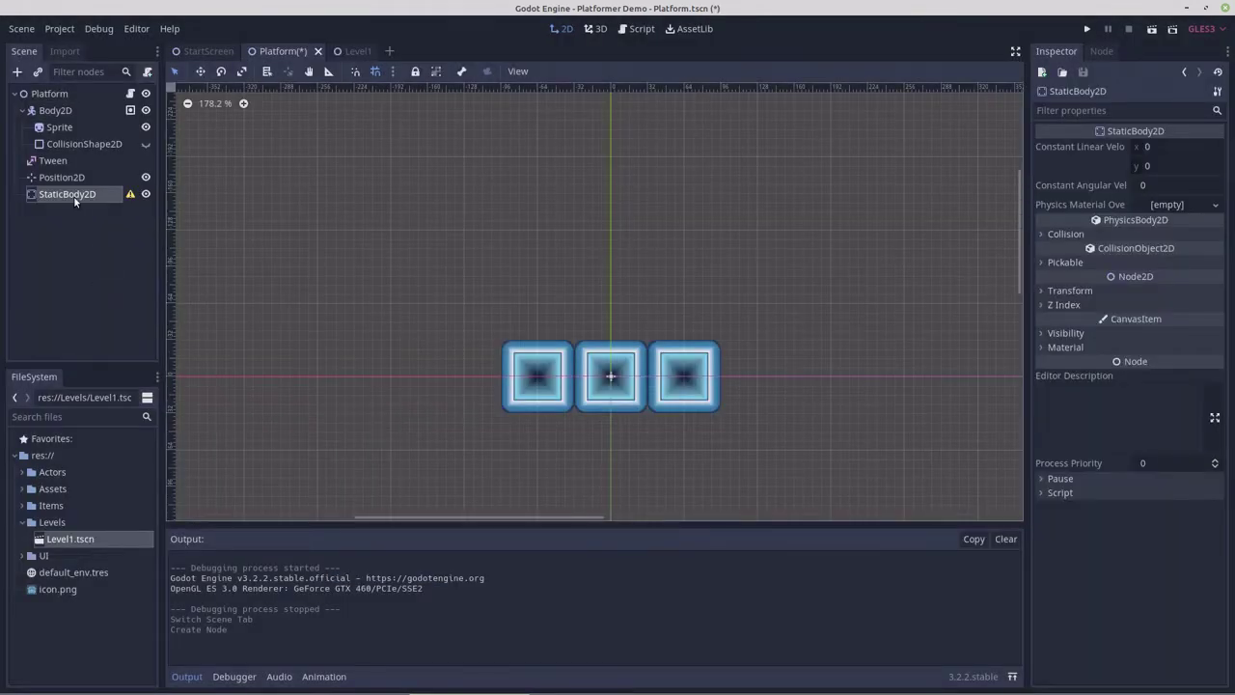
Add a Sprite and a CollisionShape2D as child nodes of the StaticBody2D.
right_click(76, 199)
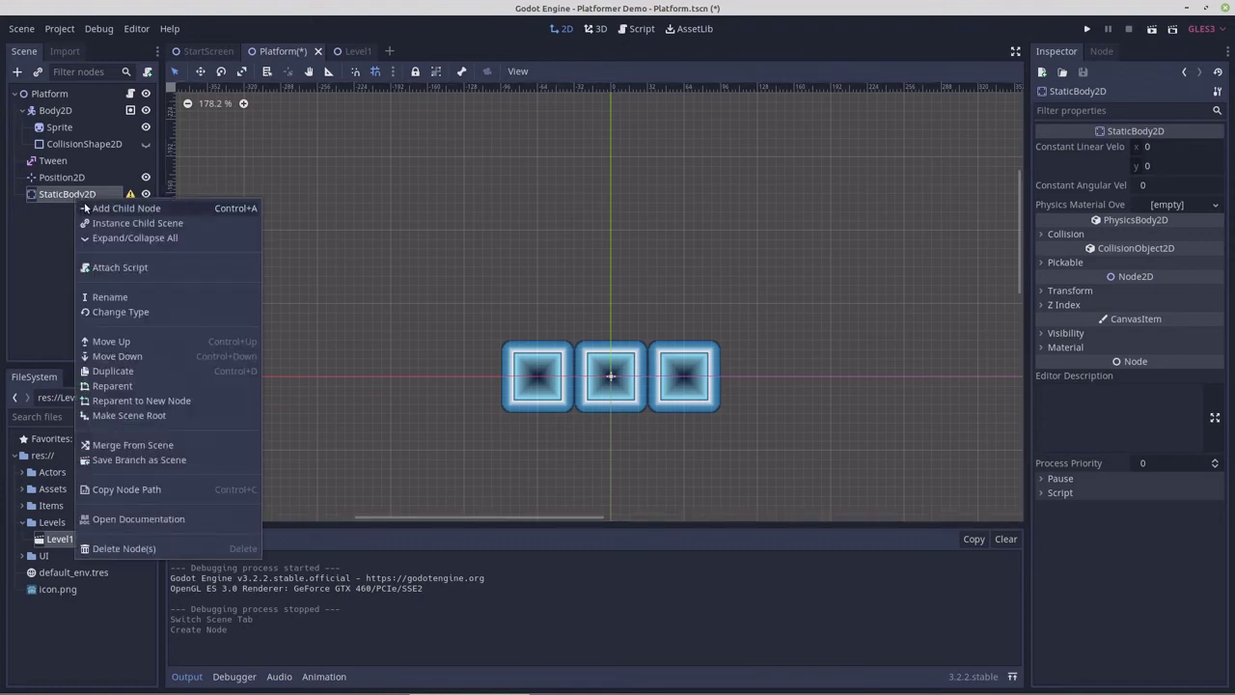
left_click(106, 208)
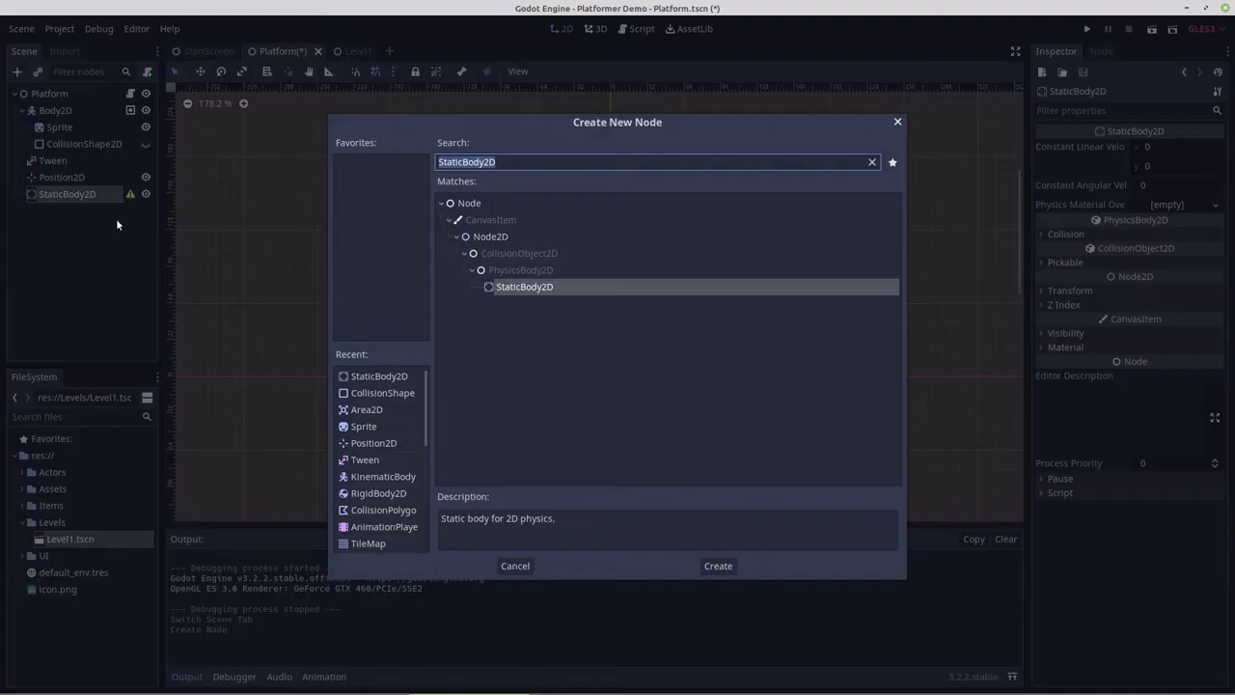
left_click(363, 430)
double_click(362, 430)
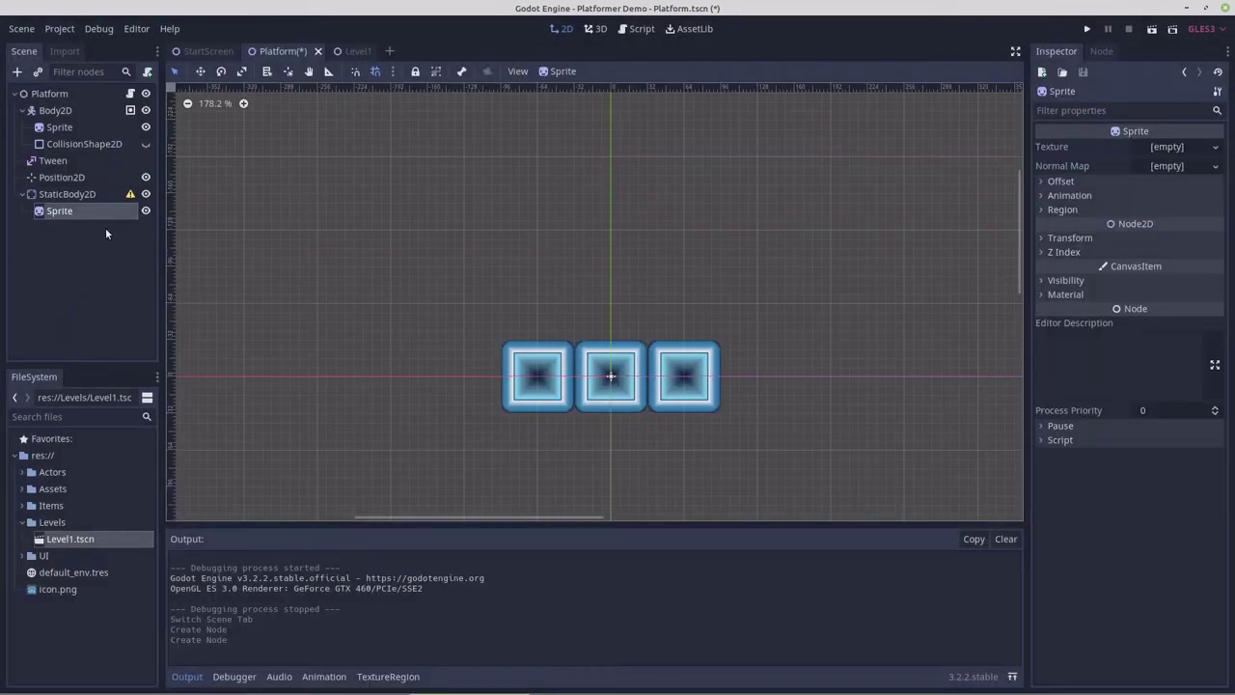
right_click(56, 199)
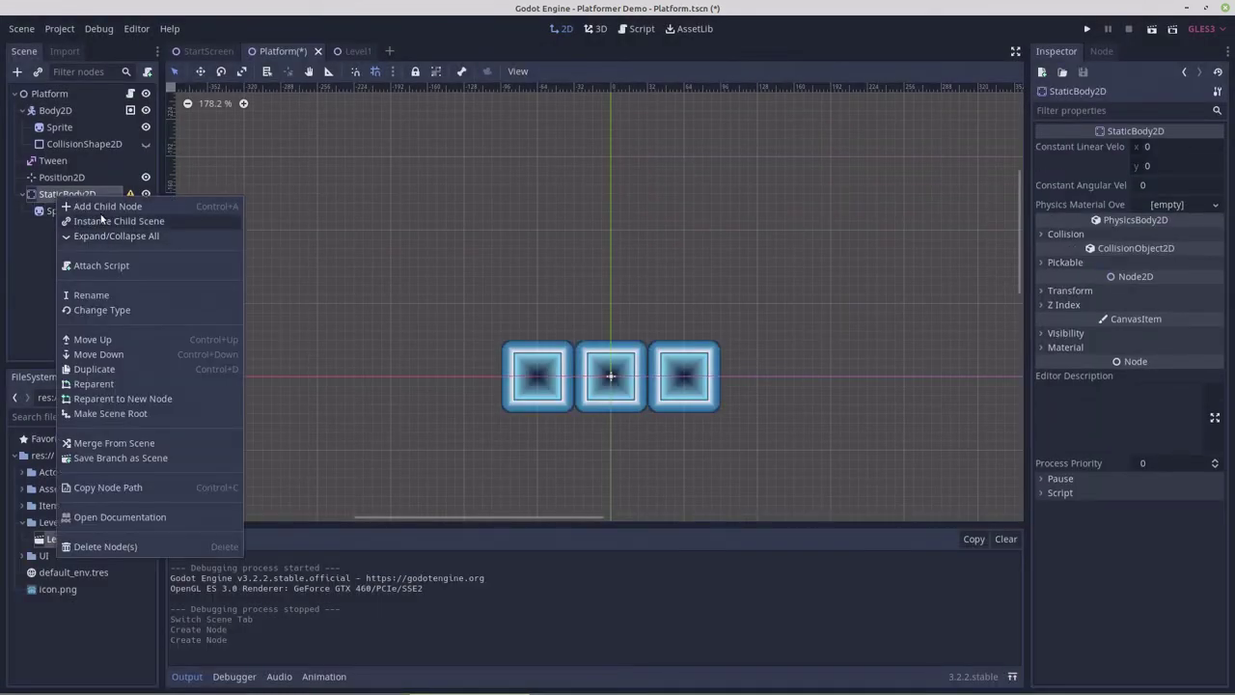
left_click(97, 206)
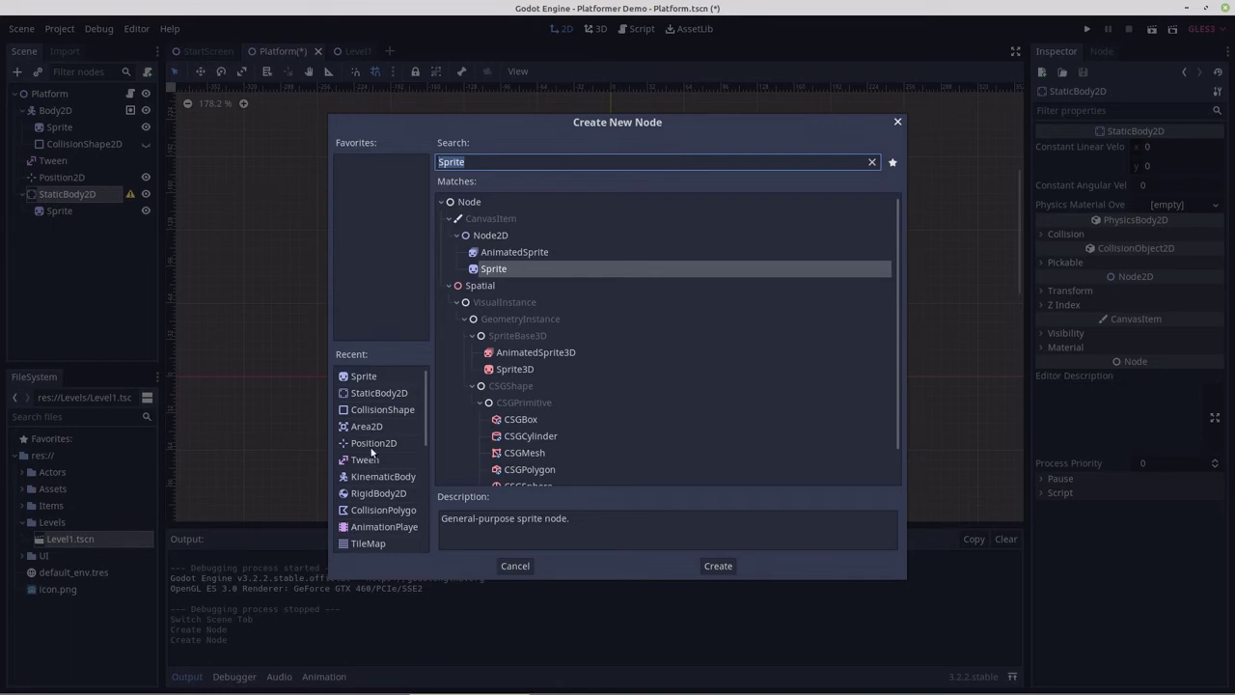
double_click(380, 409)
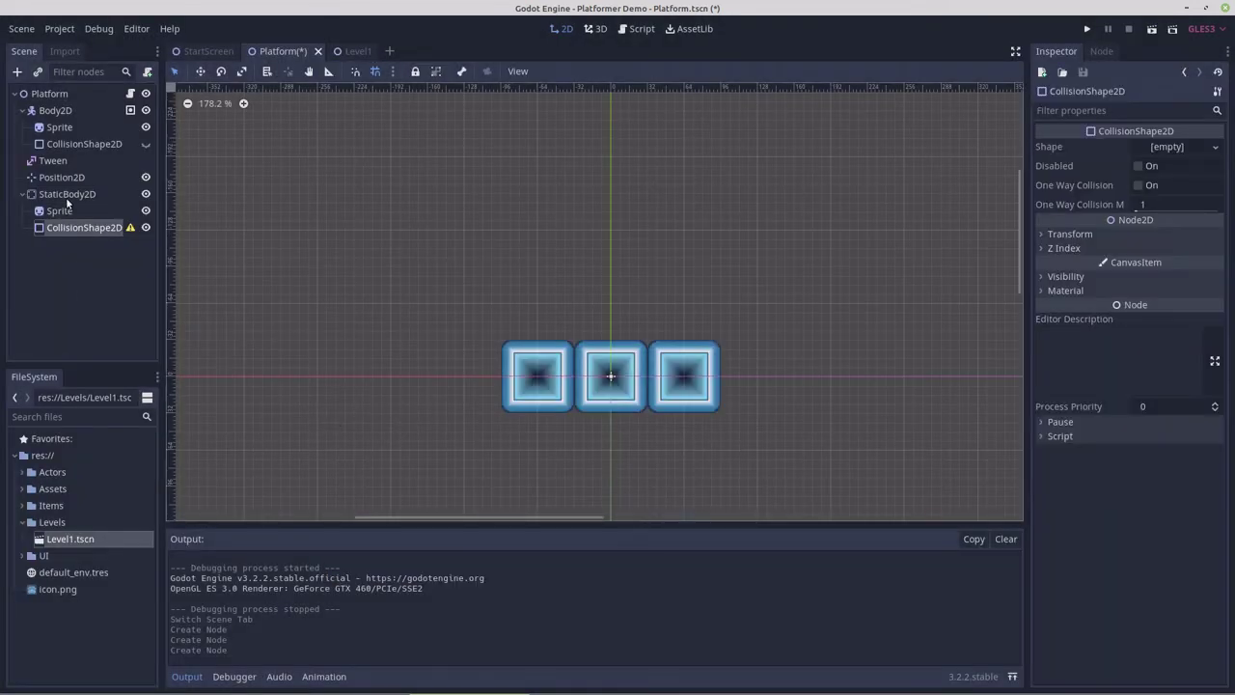
Add an Area2D child node to the StaticBody2D.
left_click(67, 199)
right_click(65, 197)
left_click(96, 206)
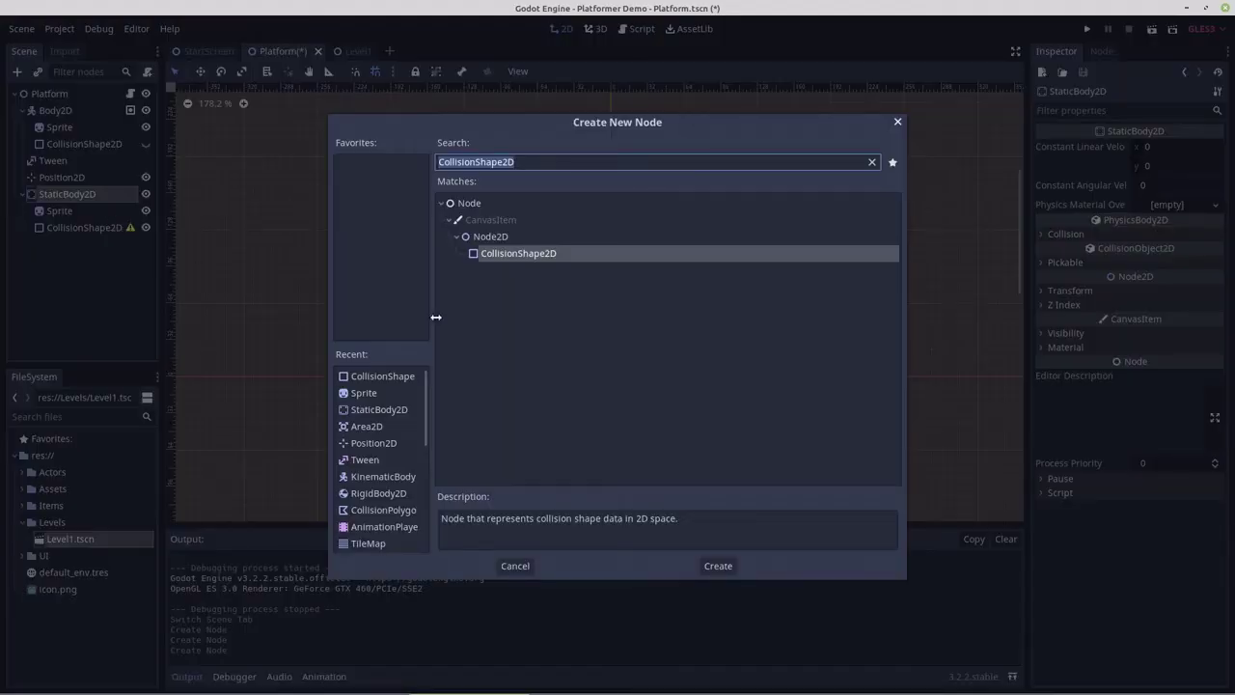
double_click(376, 425)
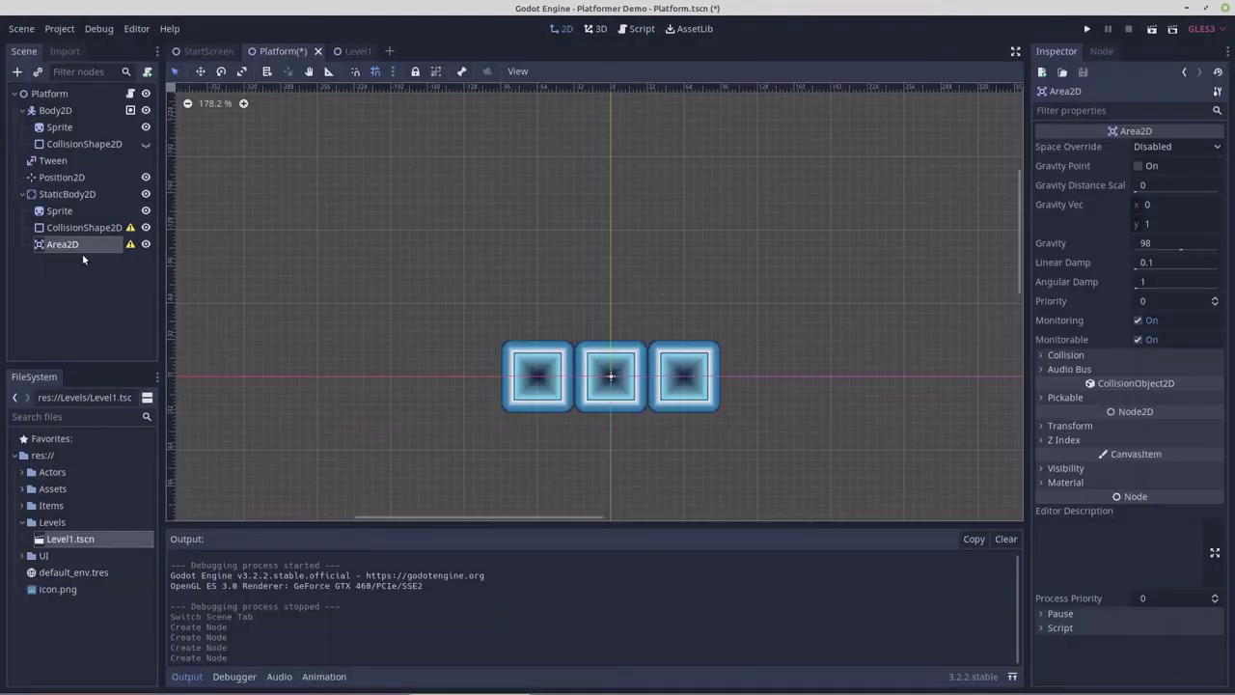
Add a CollisionShape2D child node to the Area2D.
left_click(61, 195)
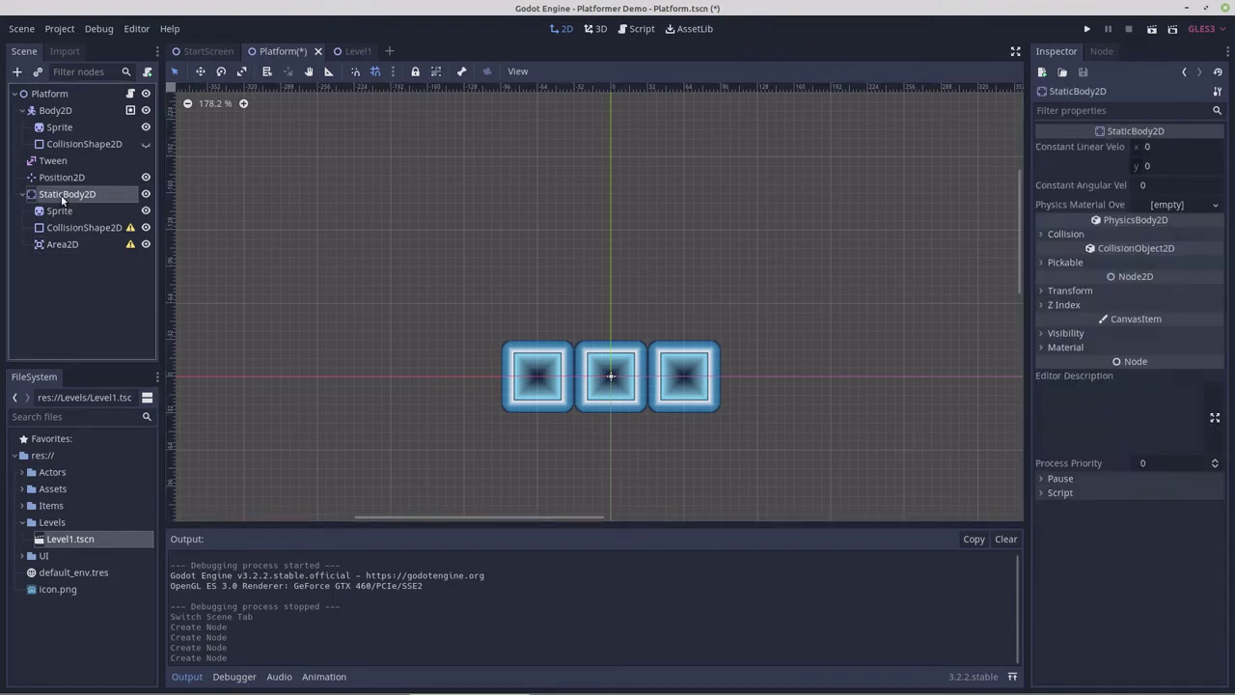
left_click(62, 245)
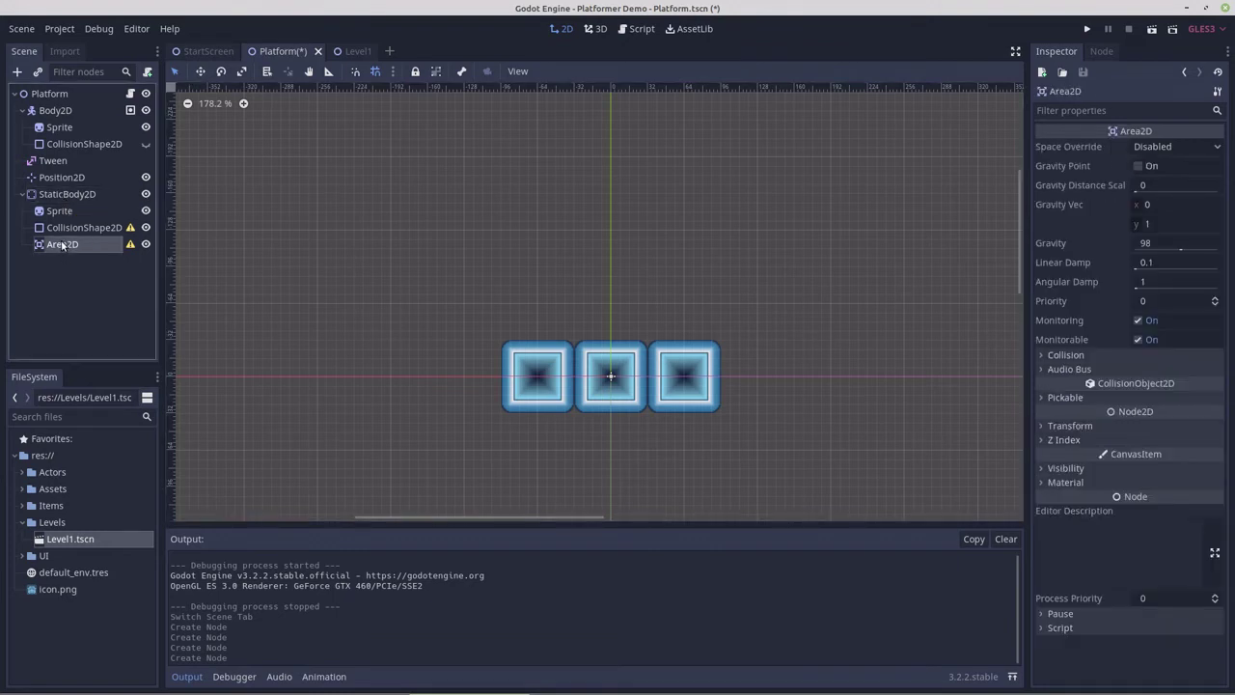
right_click(62, 246)
left_click(87, 251)
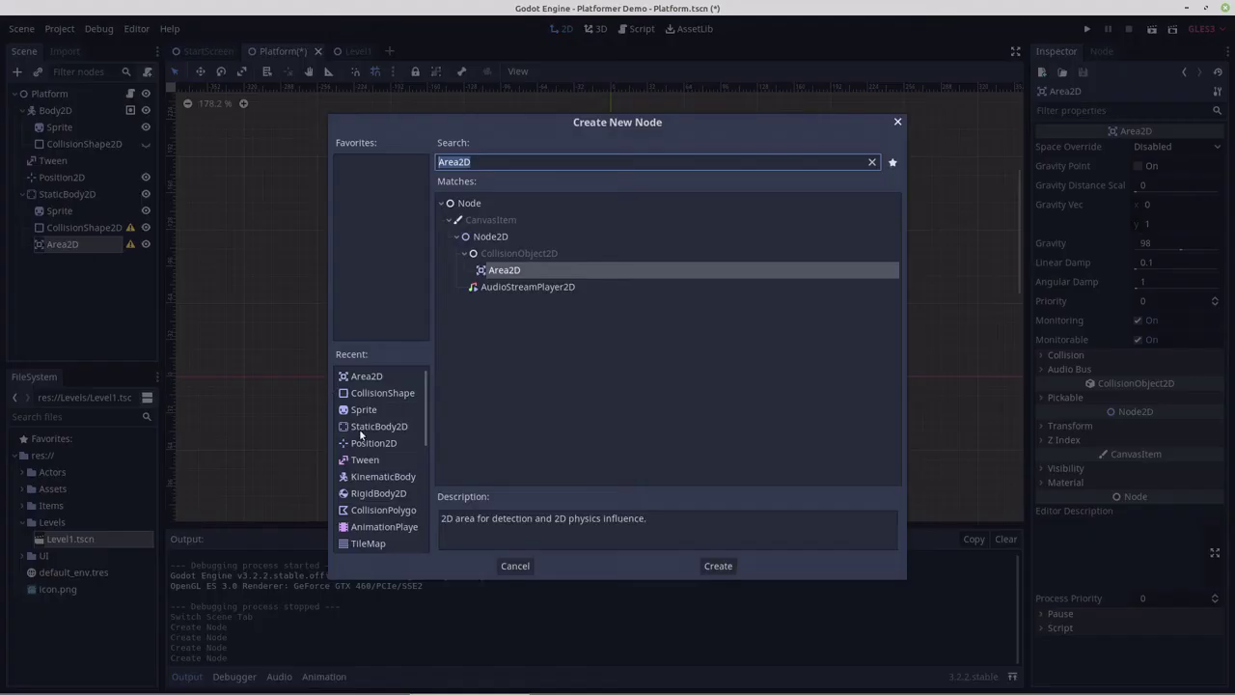
double_click(371, 394)
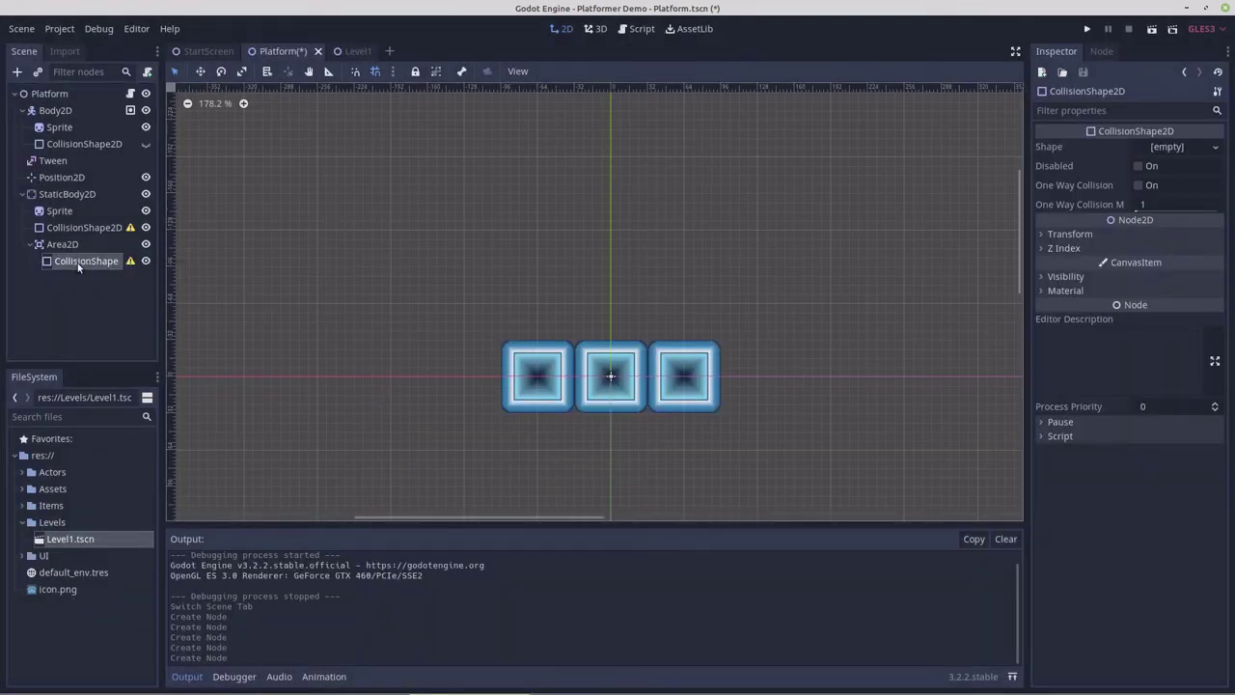
Assign platform base.png from Assets/Blocks as the texture of the StaticBody2D's Sprite.
left_click(60, 210)
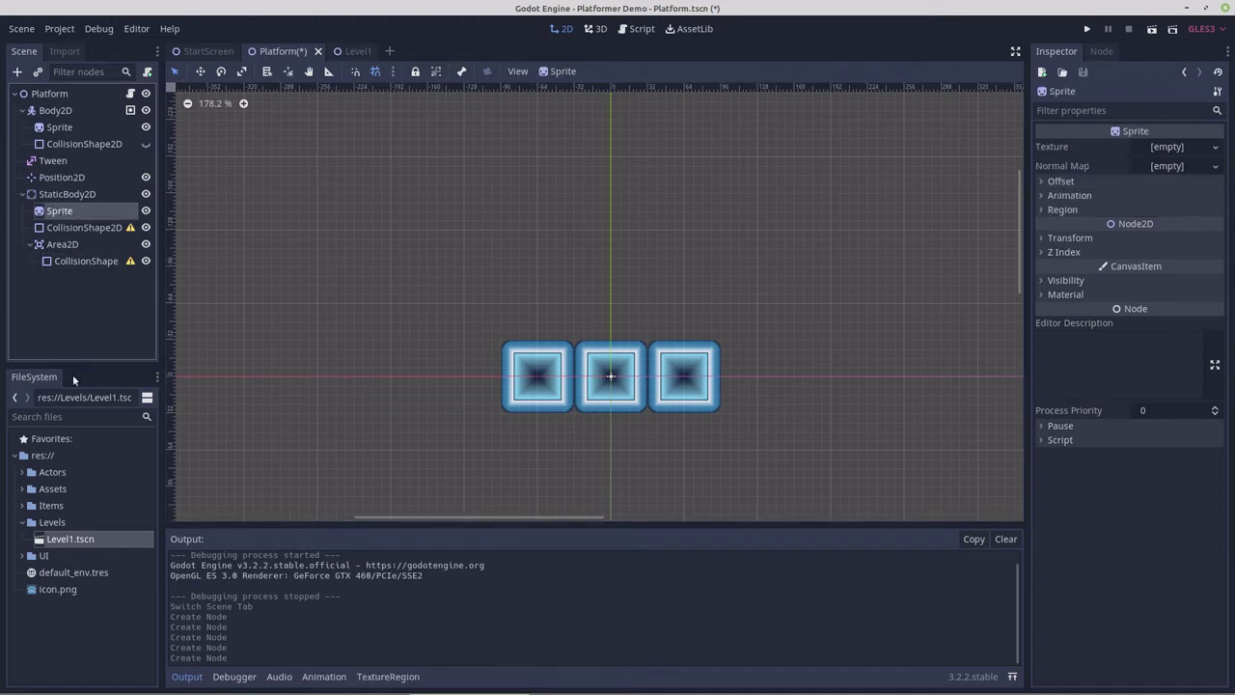
left_click(24, 489)
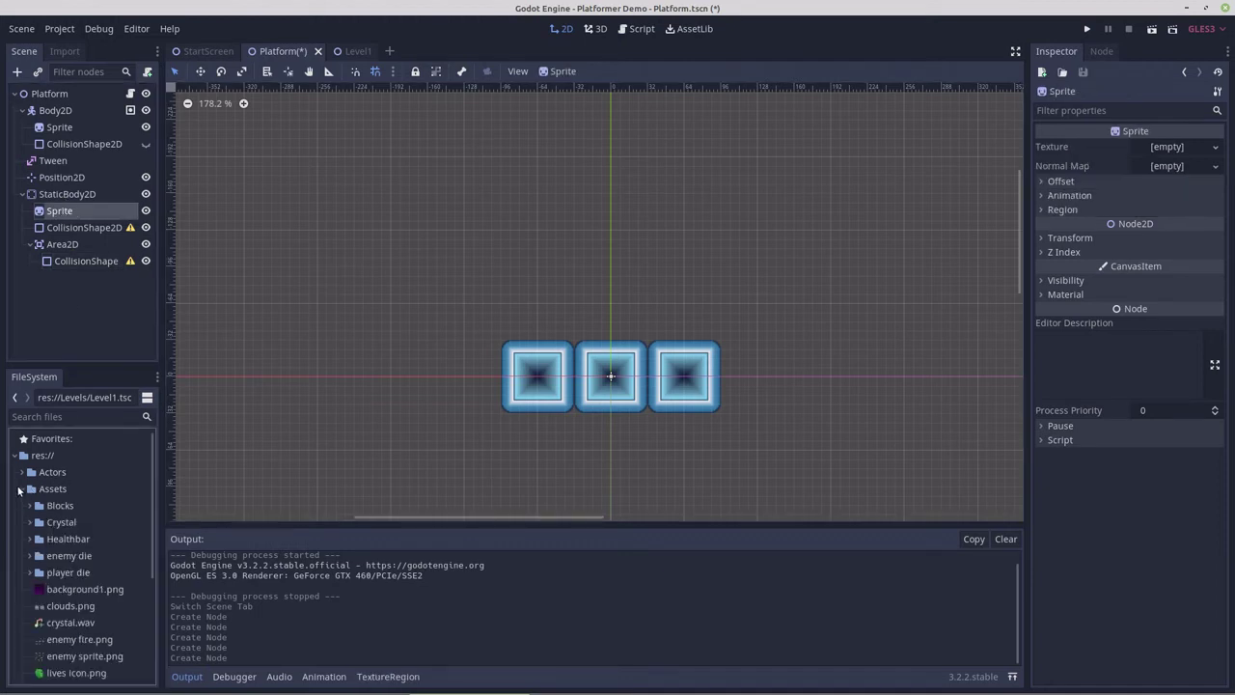
left_click(32, 506)
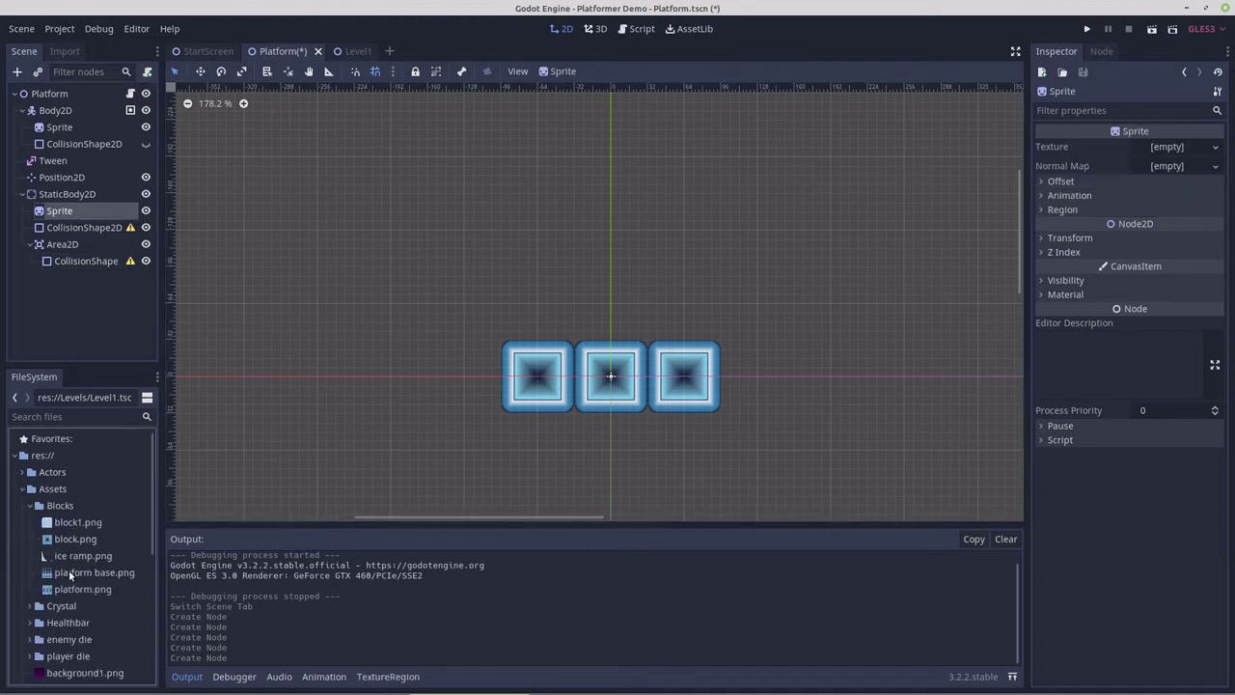
left_click_drag(70, 577, 1169, 160)
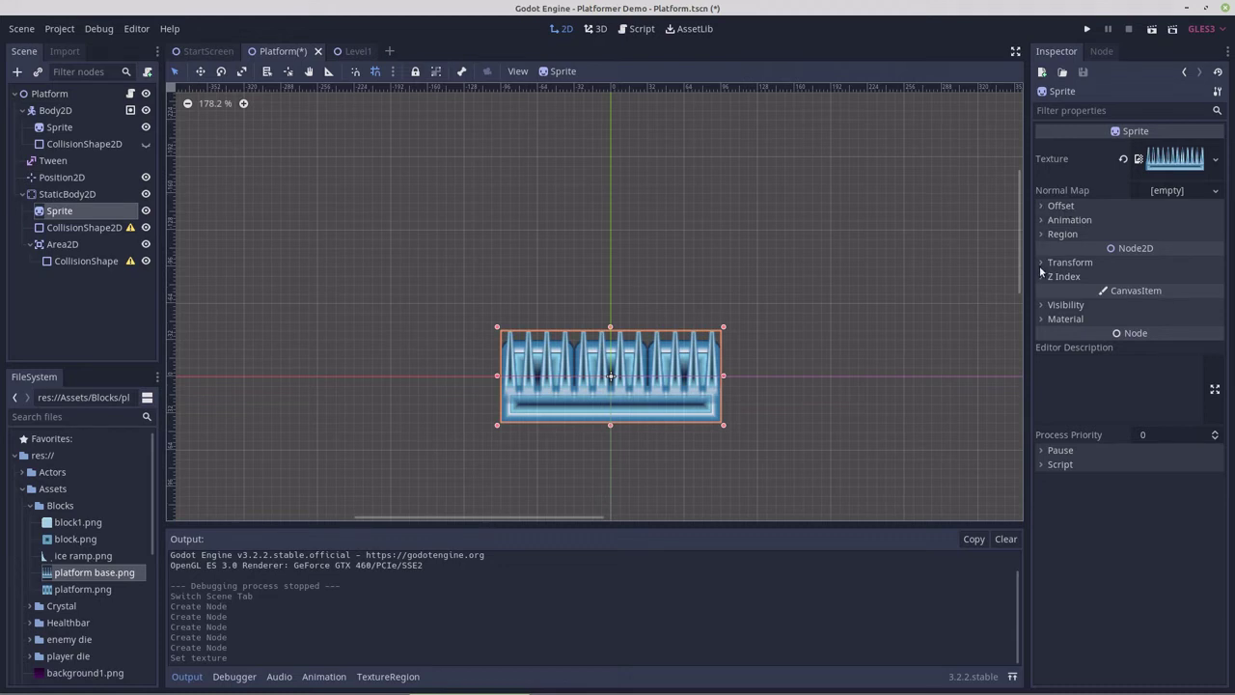
Set the Y position of the StaticBody2D to 64 to bring the spiked base below the platform blocks.
left_click(1044, 208)
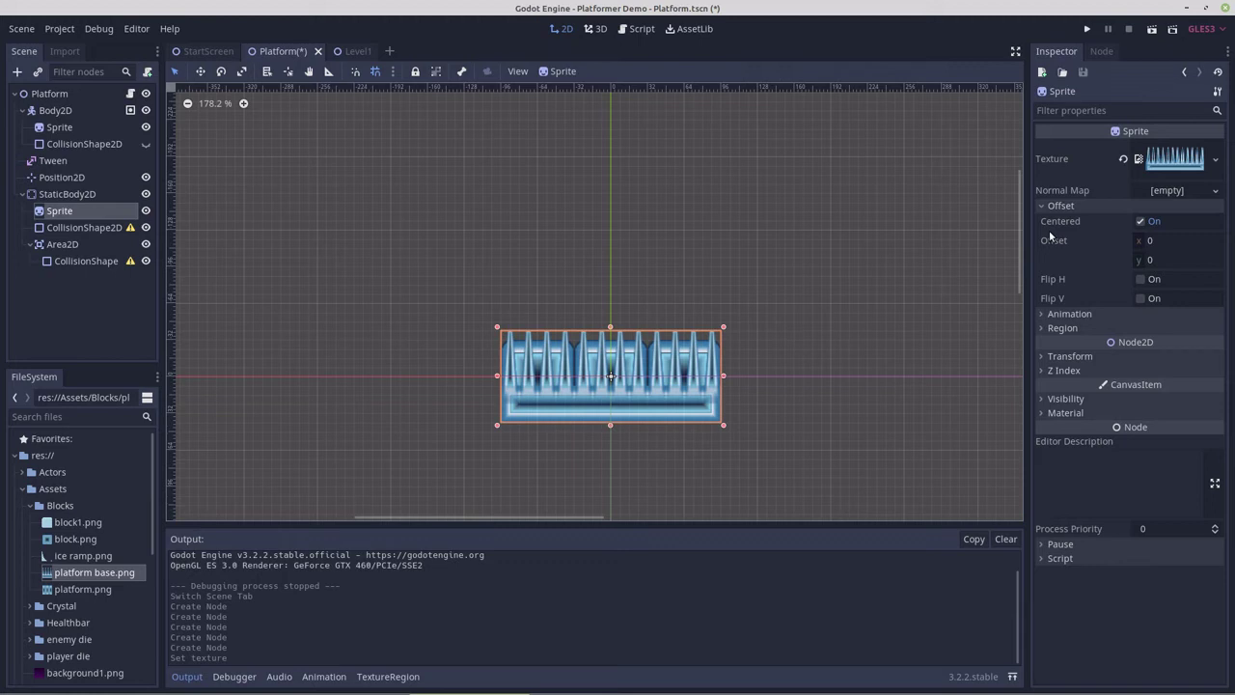
left_click(65, 196)
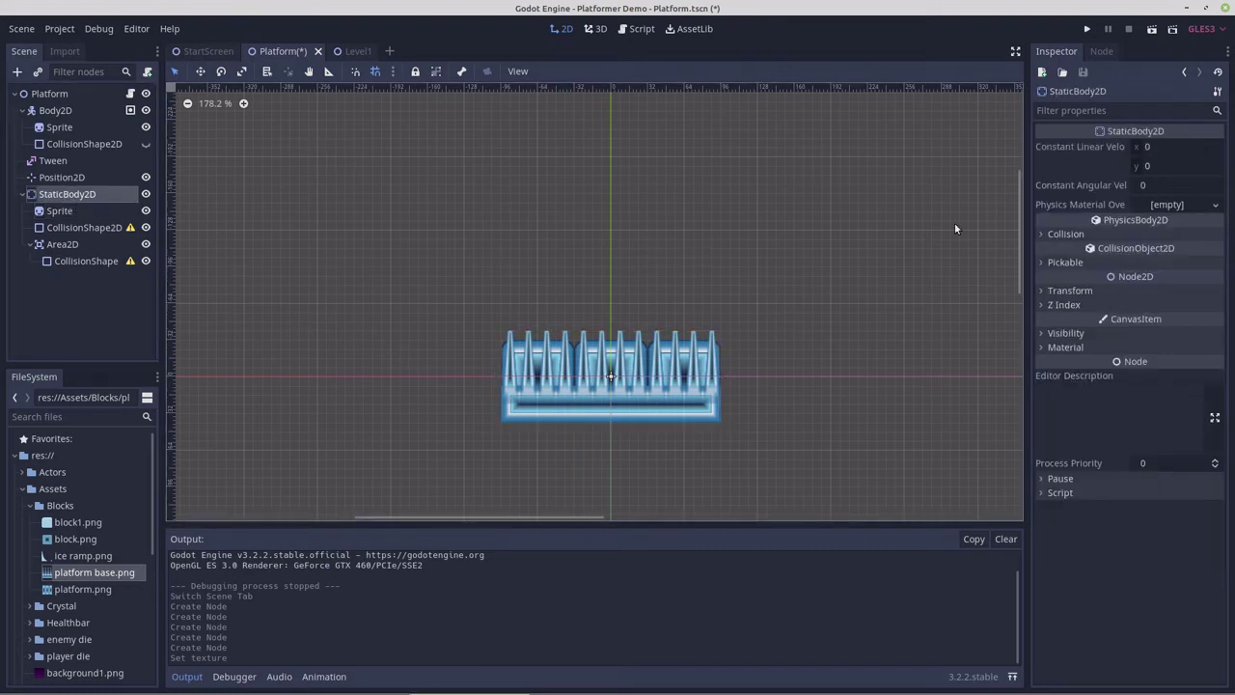
left_click(1048, 290)
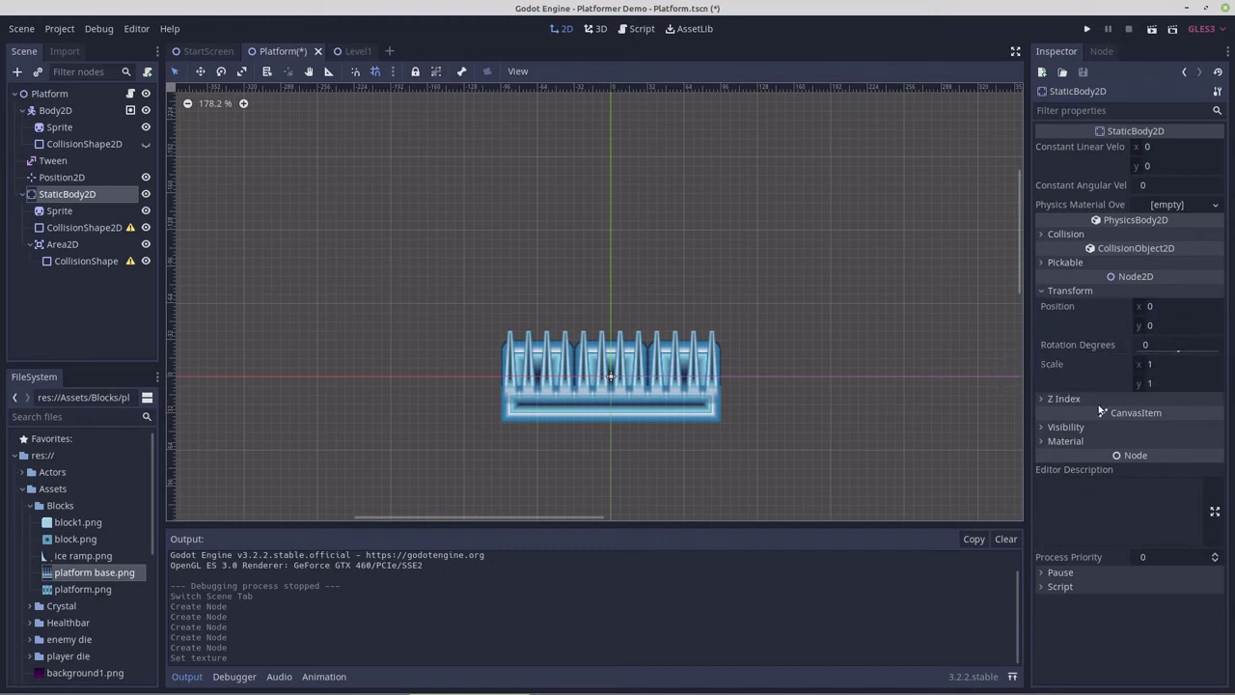
left_click(1149, 328)
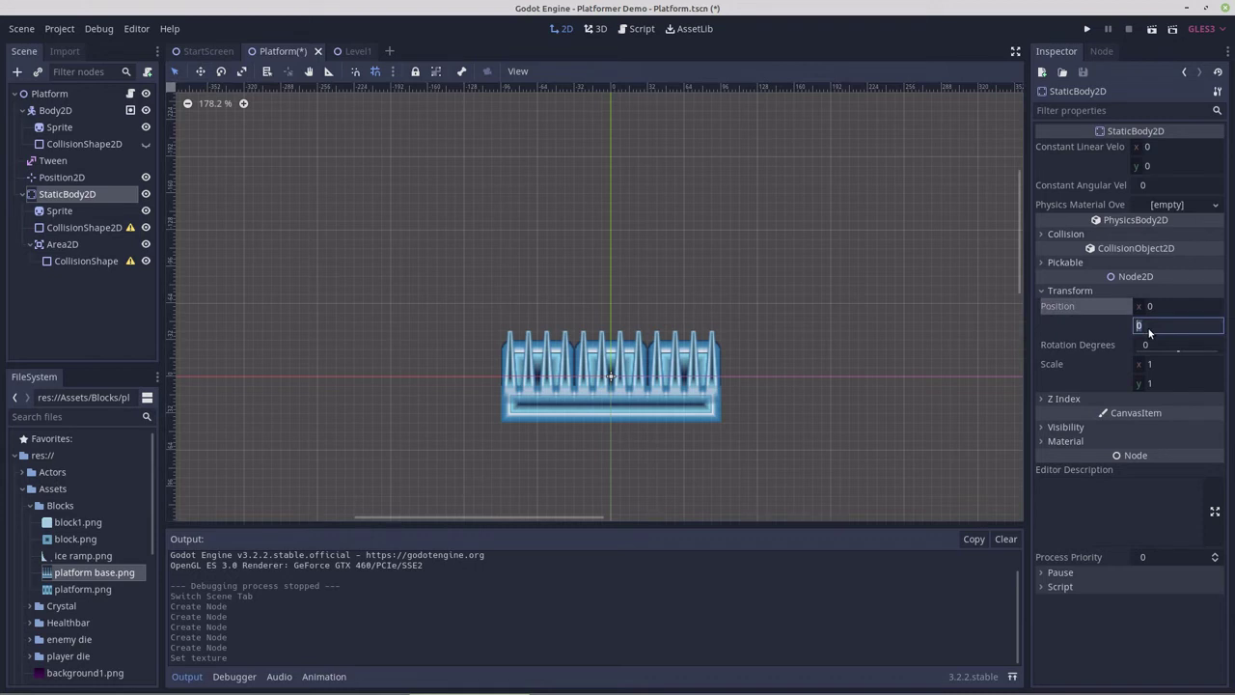
type("64")
key("Return")
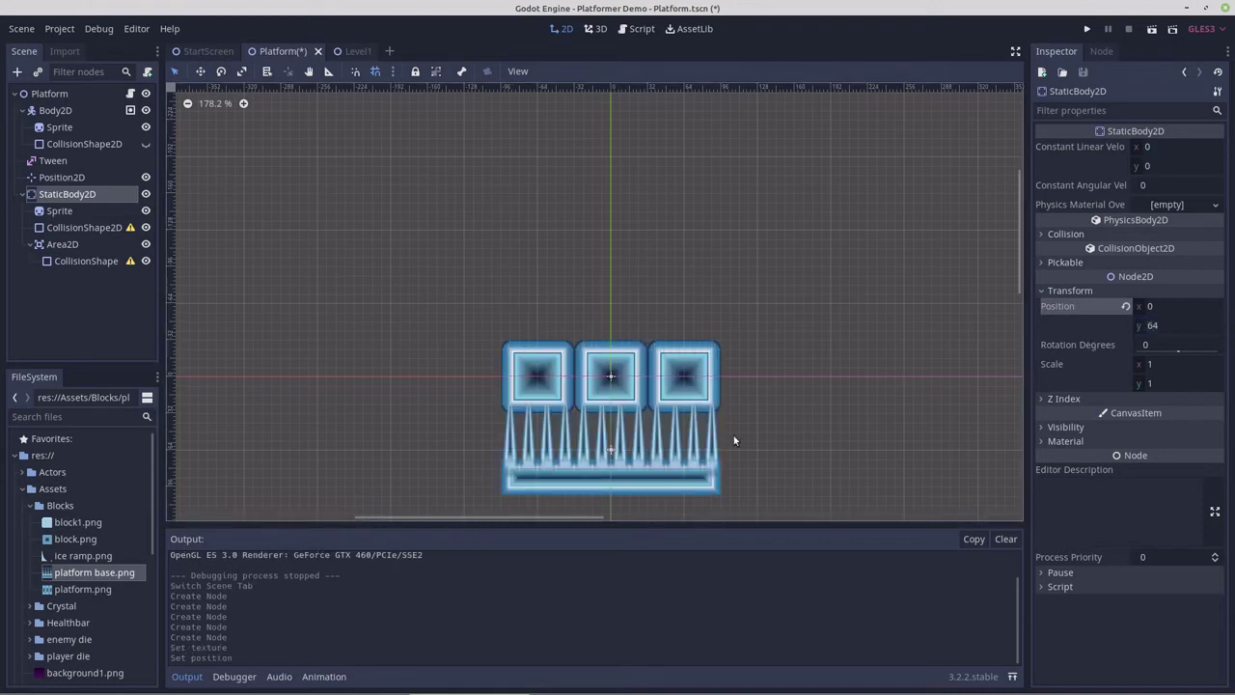
Try a Y position of 72 for the StaticBody2D, and set it back to 64.
left_click(1159, 328)
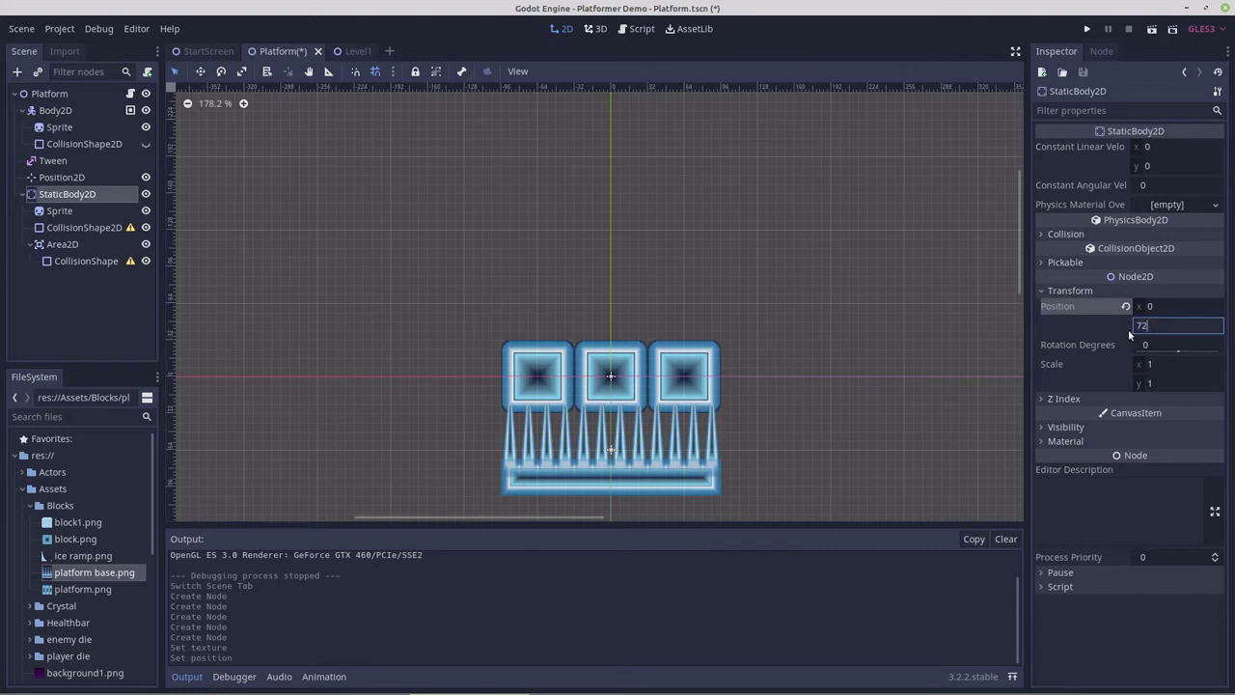
key("Return")
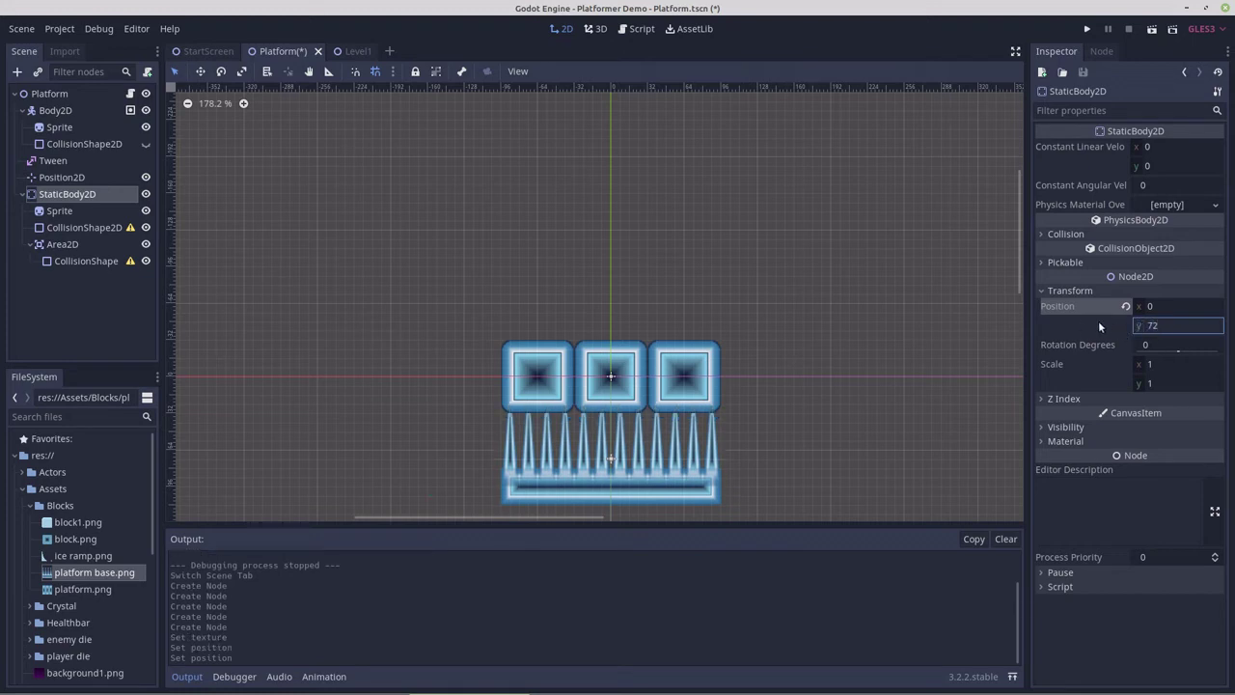
left_click(1151, 328)
type("64")
key("Return")
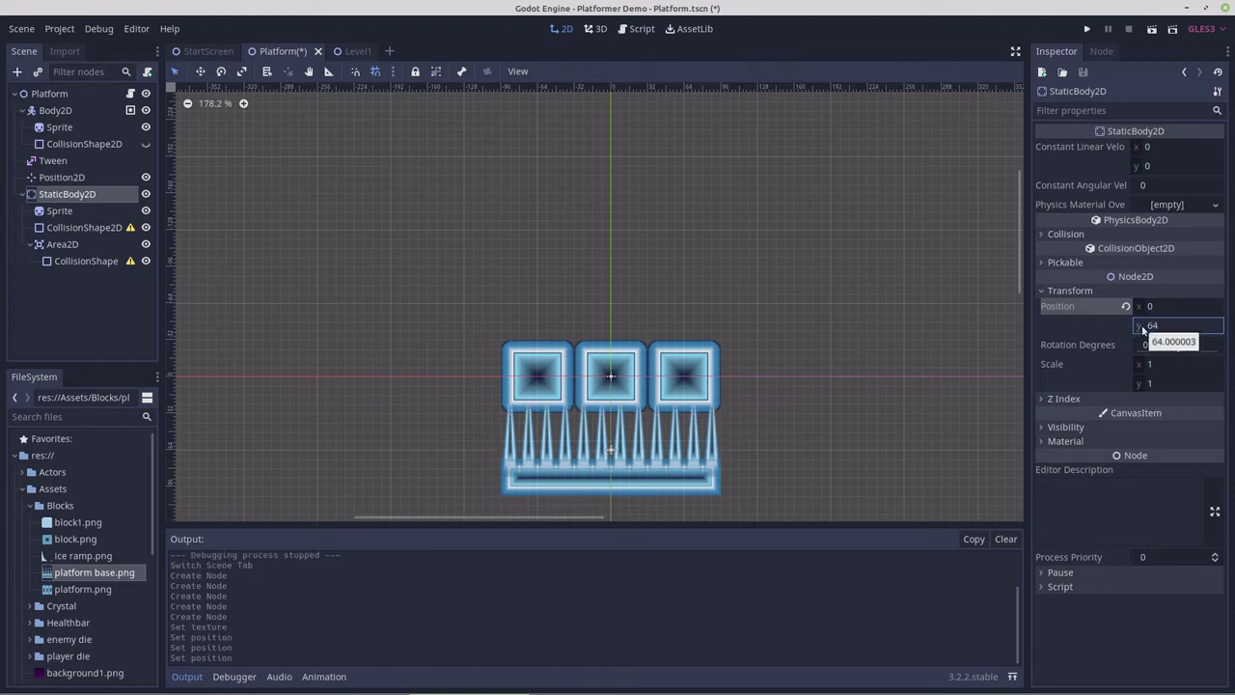
Subtract 8 from the StaticBody2D's Y position to set it to 56, so the spikes overlap the blocks.
left_click(1149, 328)
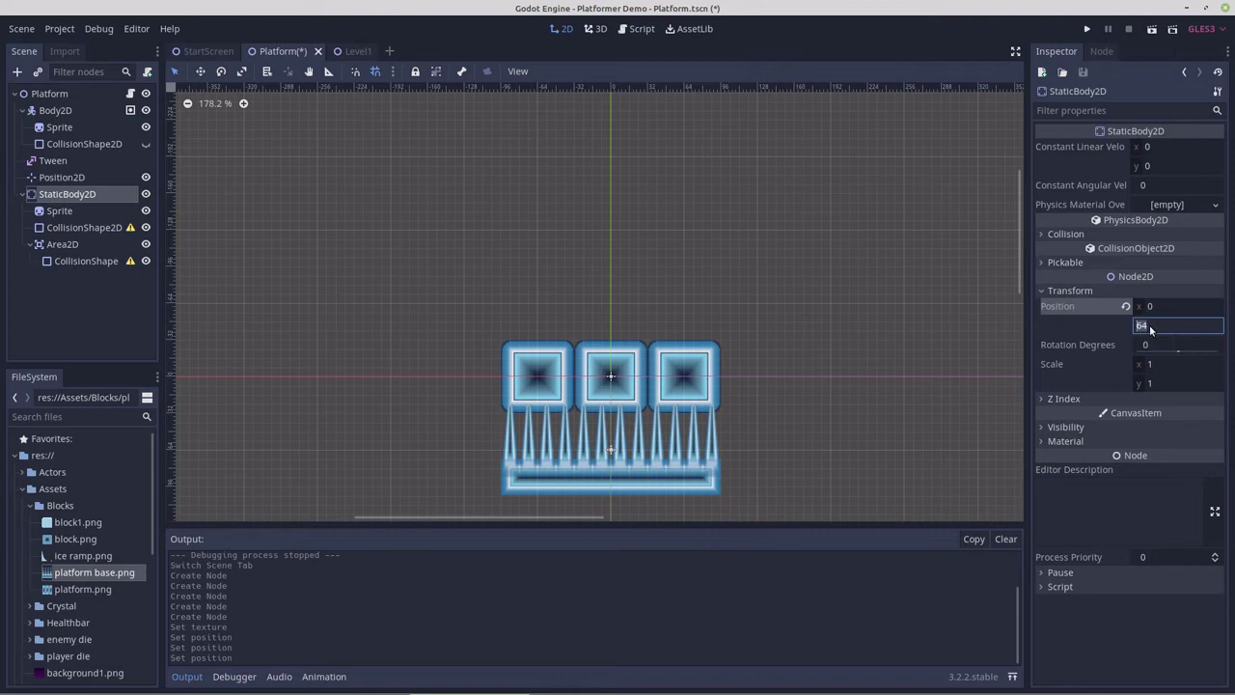
left_click(1157, 326)
type("-8")
key("Return")
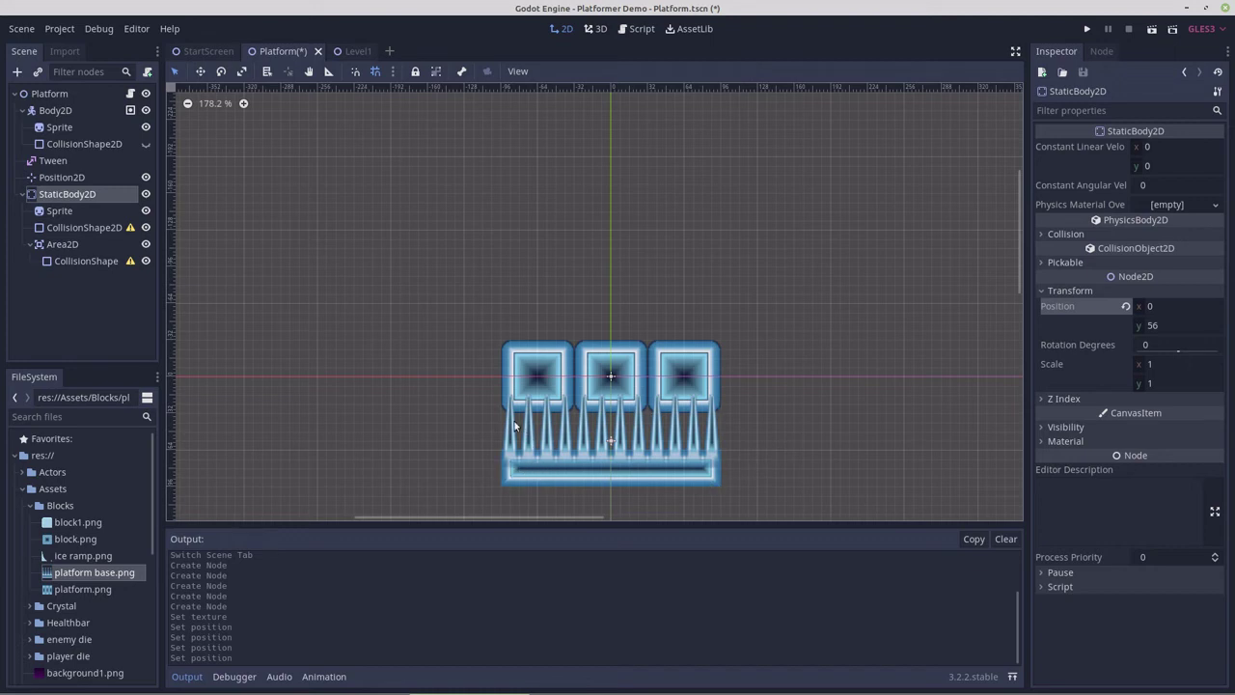
Move the StaticBody2D above Body2D in the Platform scene tree so the base draws behind the blocks.
scroll(758, 460, "down", 1)
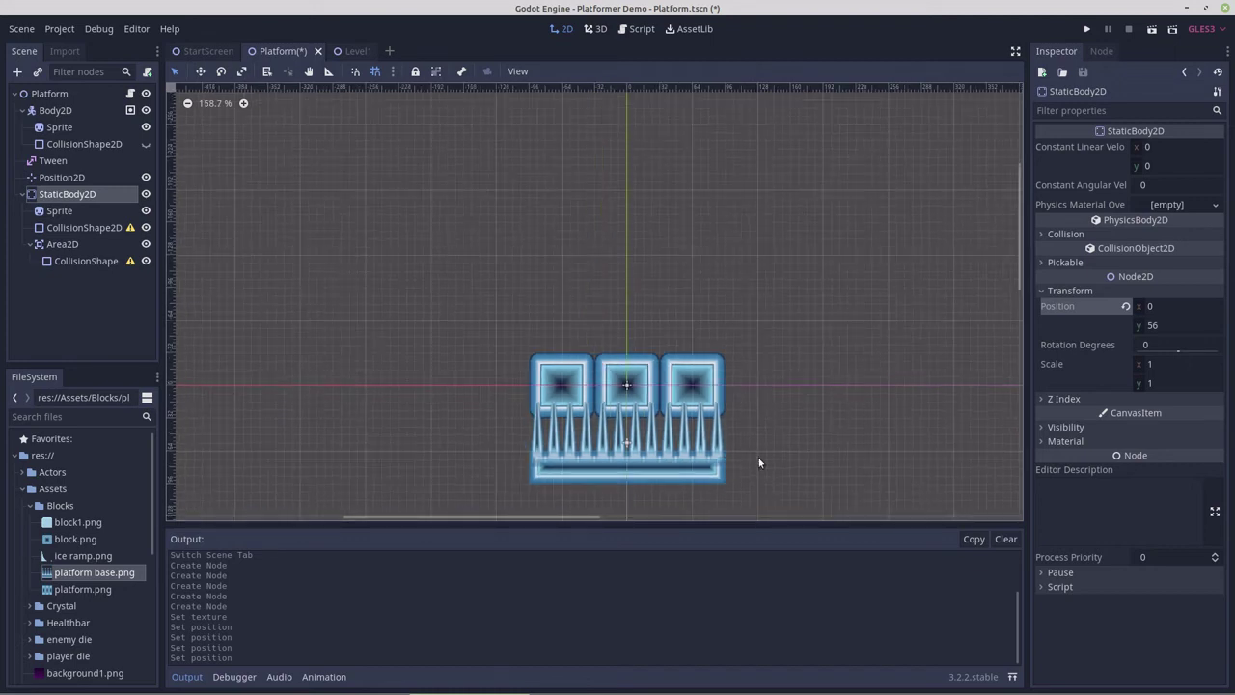
middle_click_drag(757, 459, 755, 408)
scroll(755, 409, "up", 3)
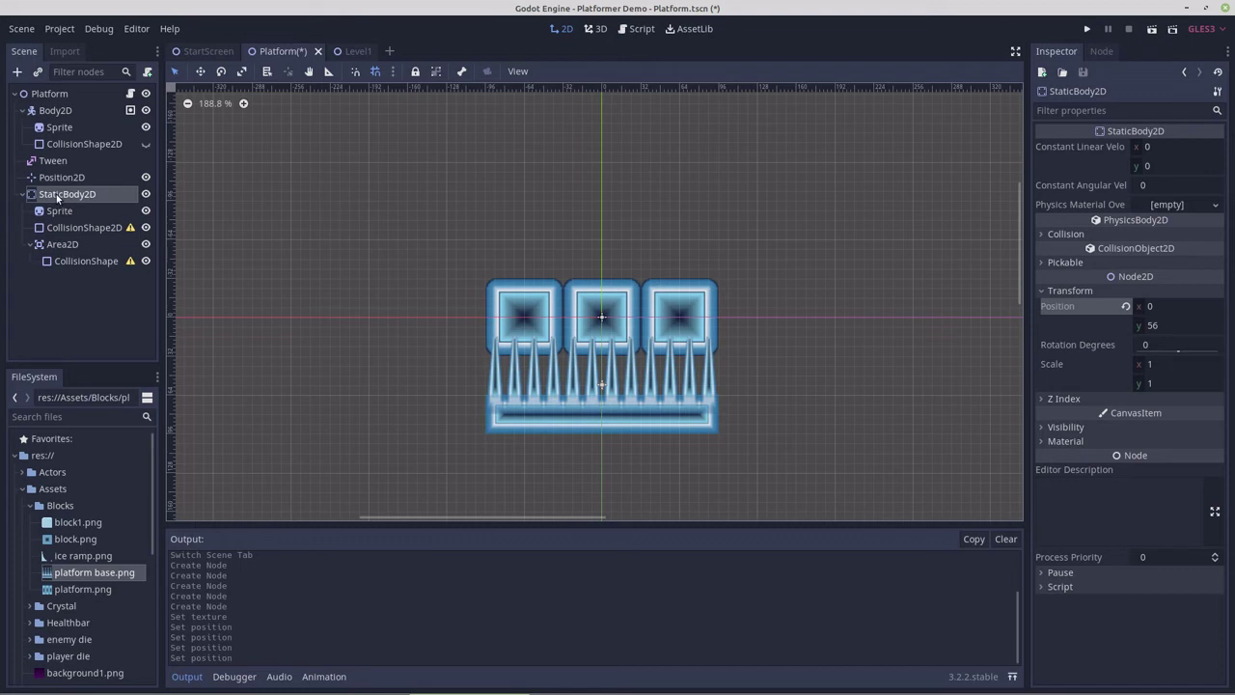
left_click_drag(58, 197, 57, 110)
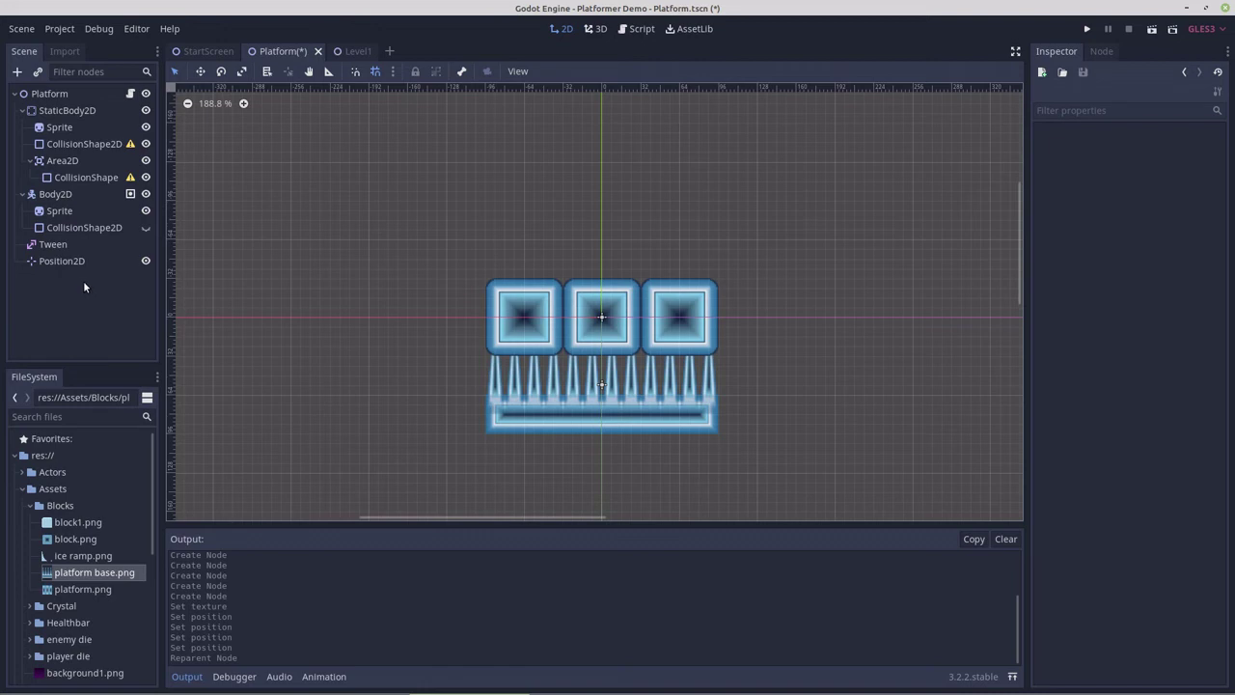
Give the StaticBody2D's CollisionShape2D a new RectangleShape2D and open the shape's properties.
left_click(65, 229)
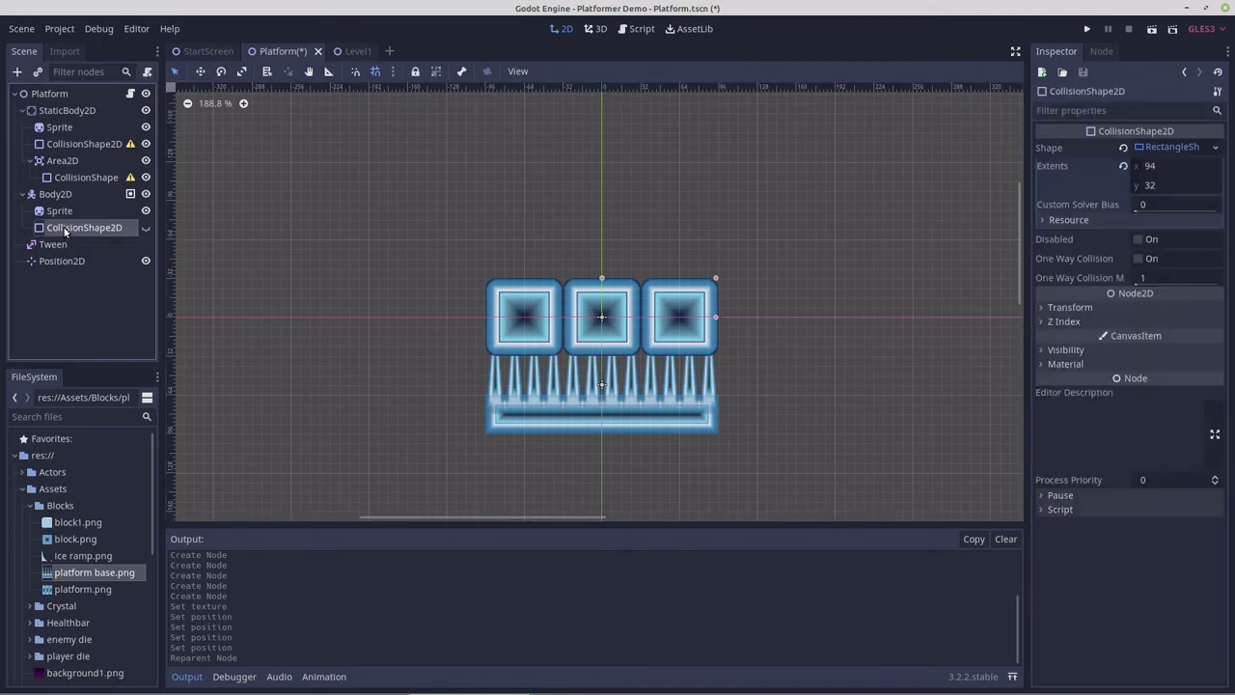
left_click(64, 146)
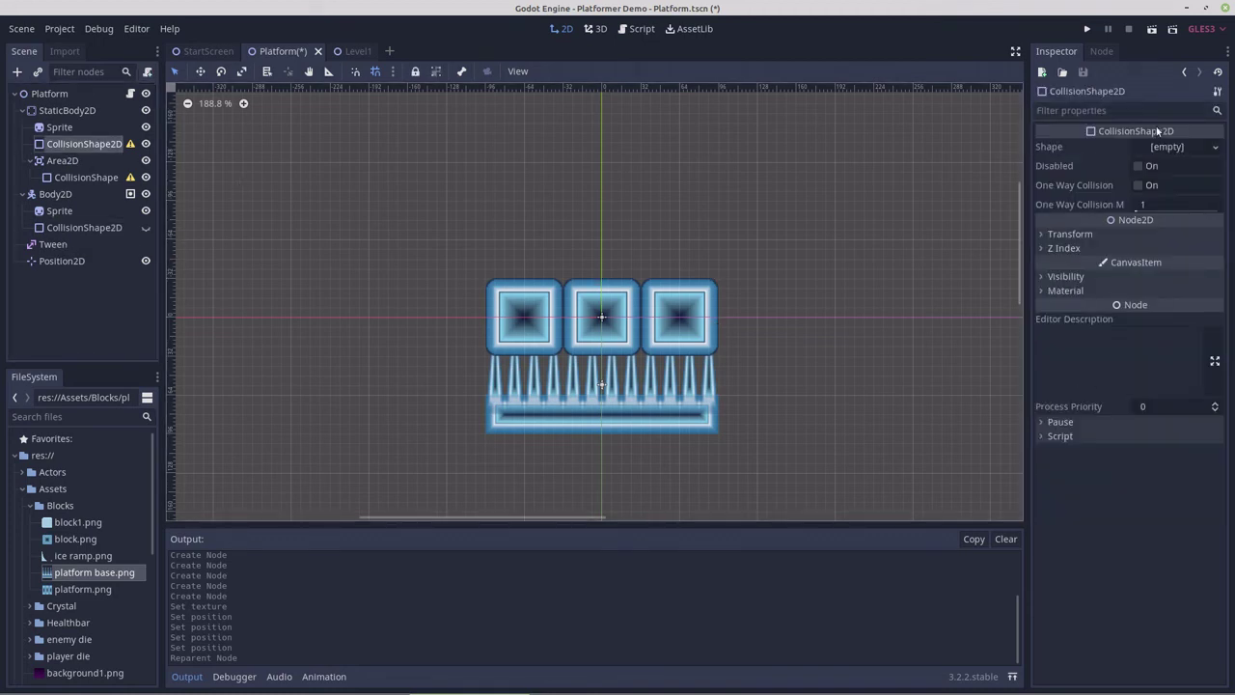
left_click(1164, 150)
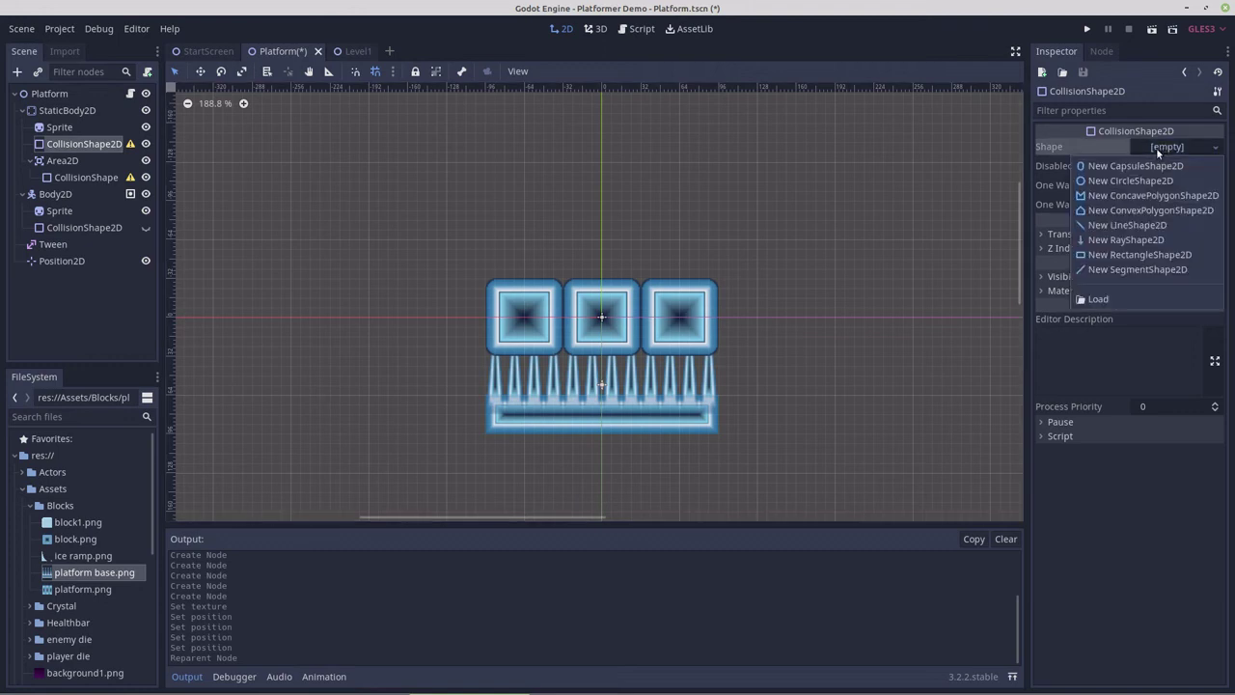
left_click(1115, 257)
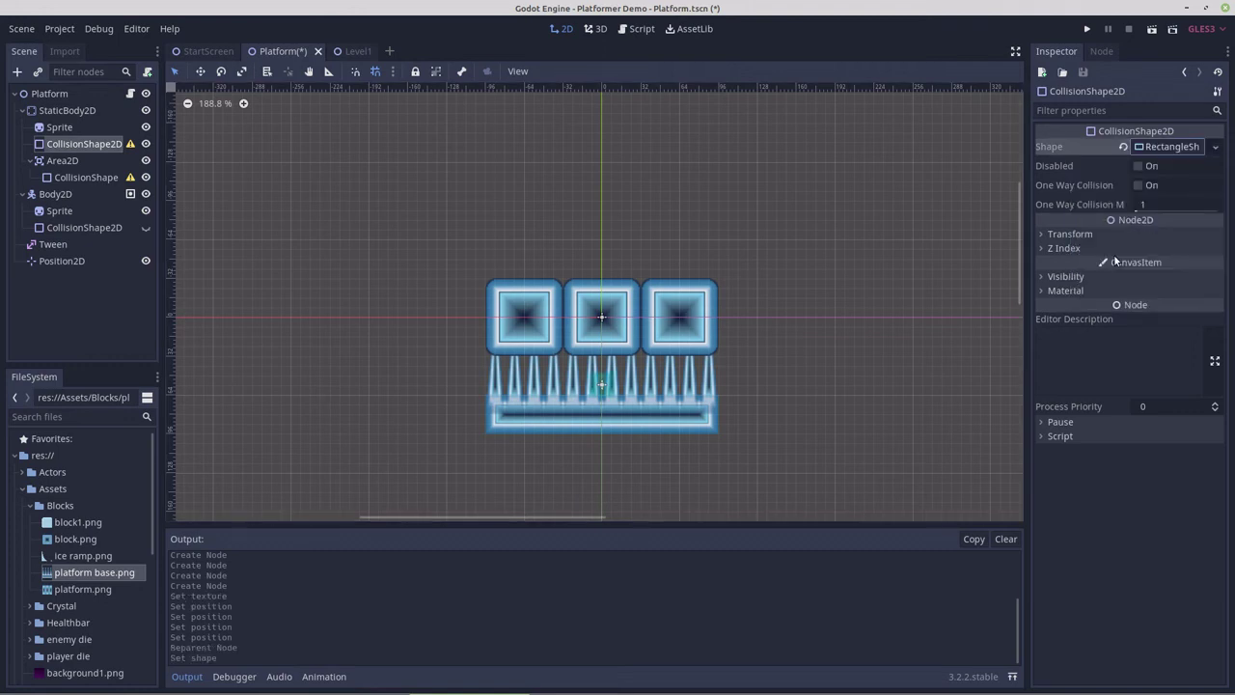
left_click(1167, 147)
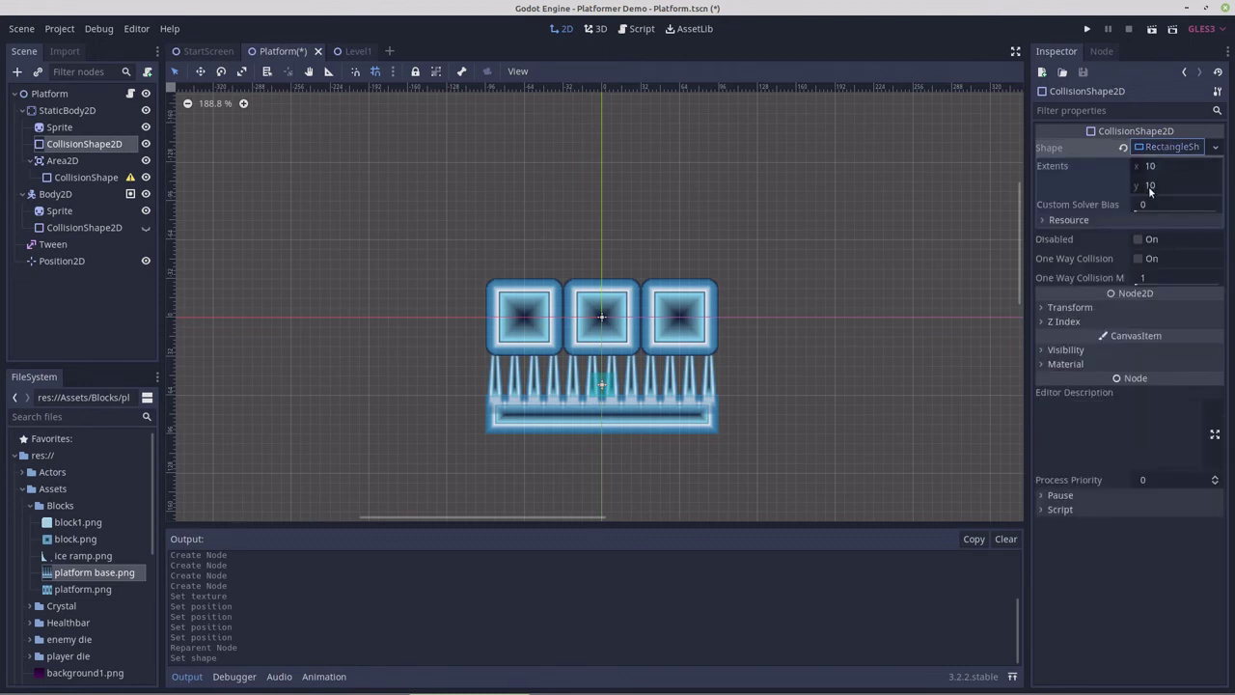
Set the extents of the base's collision rectangle to 94 in X and 32 in Y.
left_click(1149, 191)
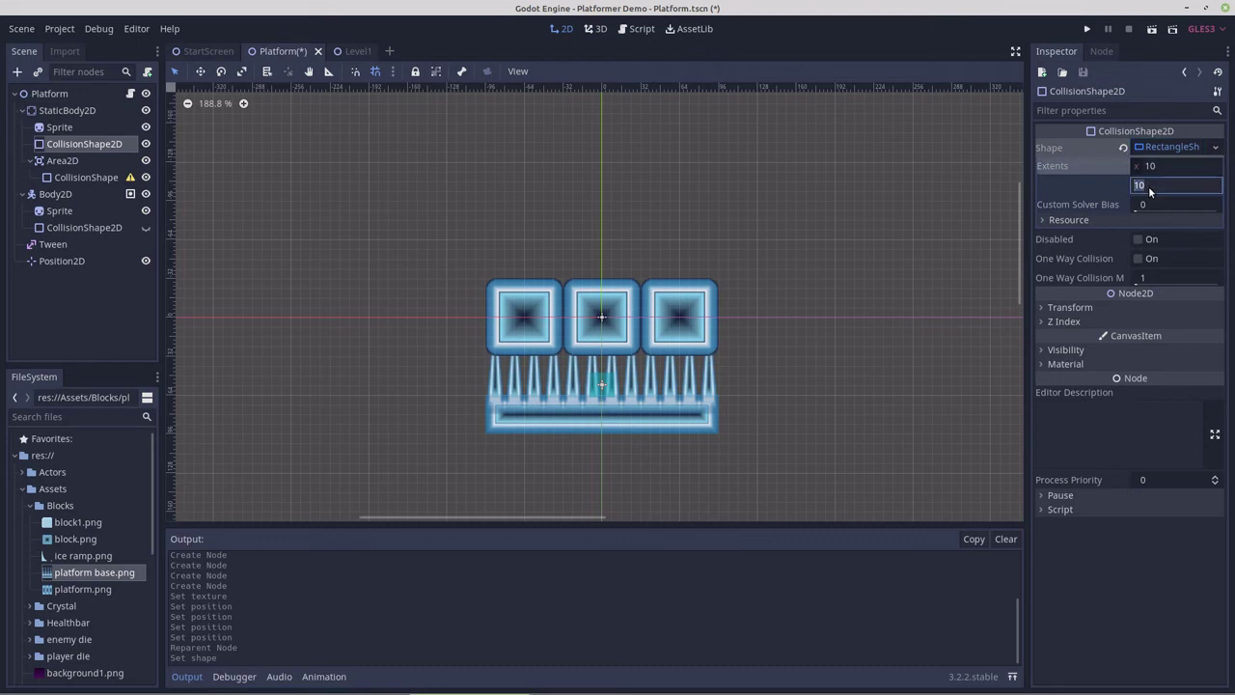
type("32")
key("Return")
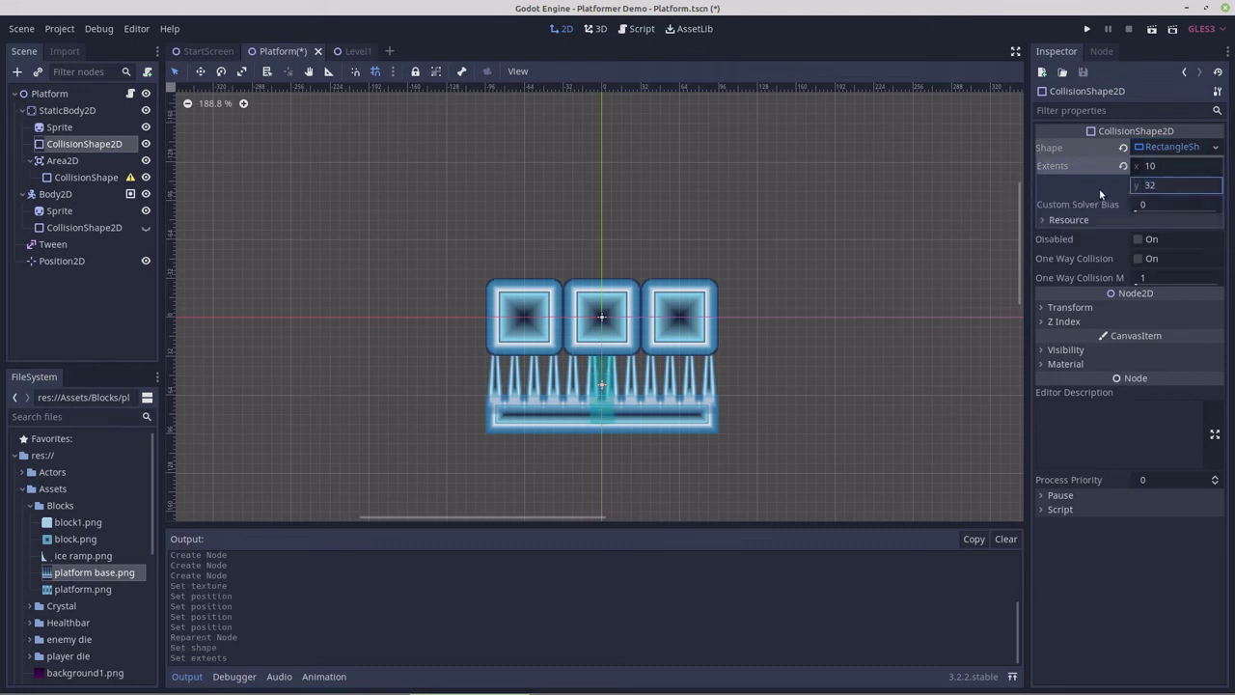
left_click(1153, 167)
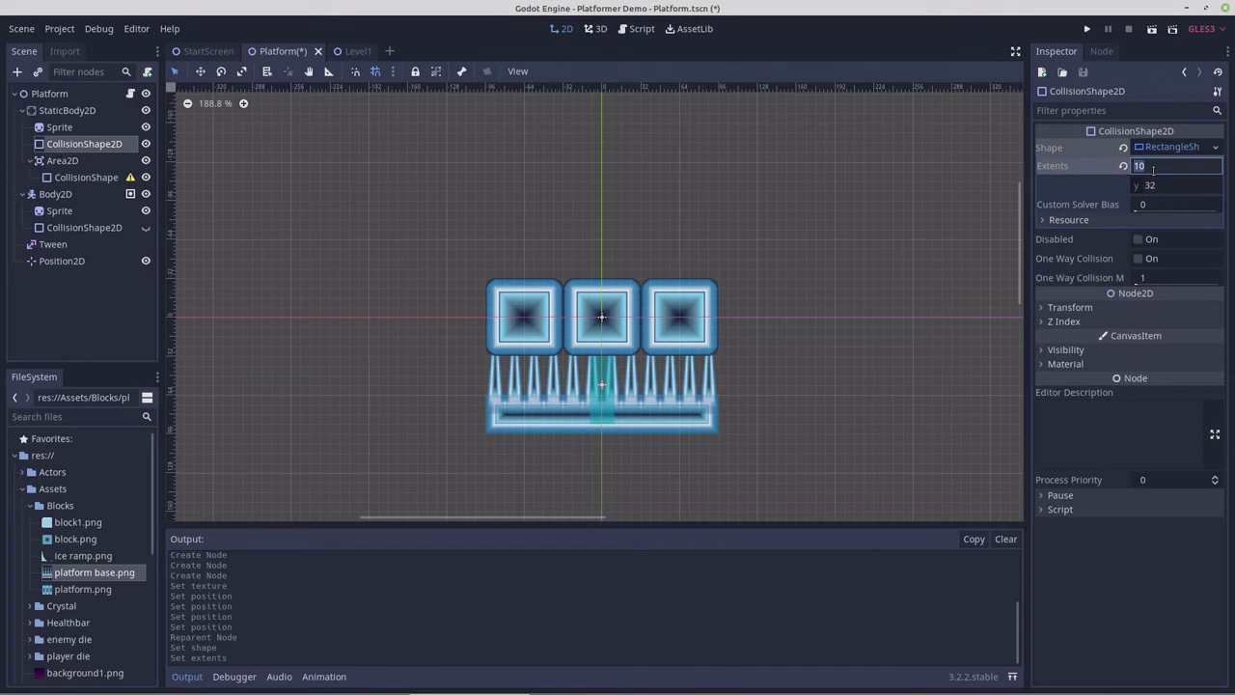
type("94")
key("Return")
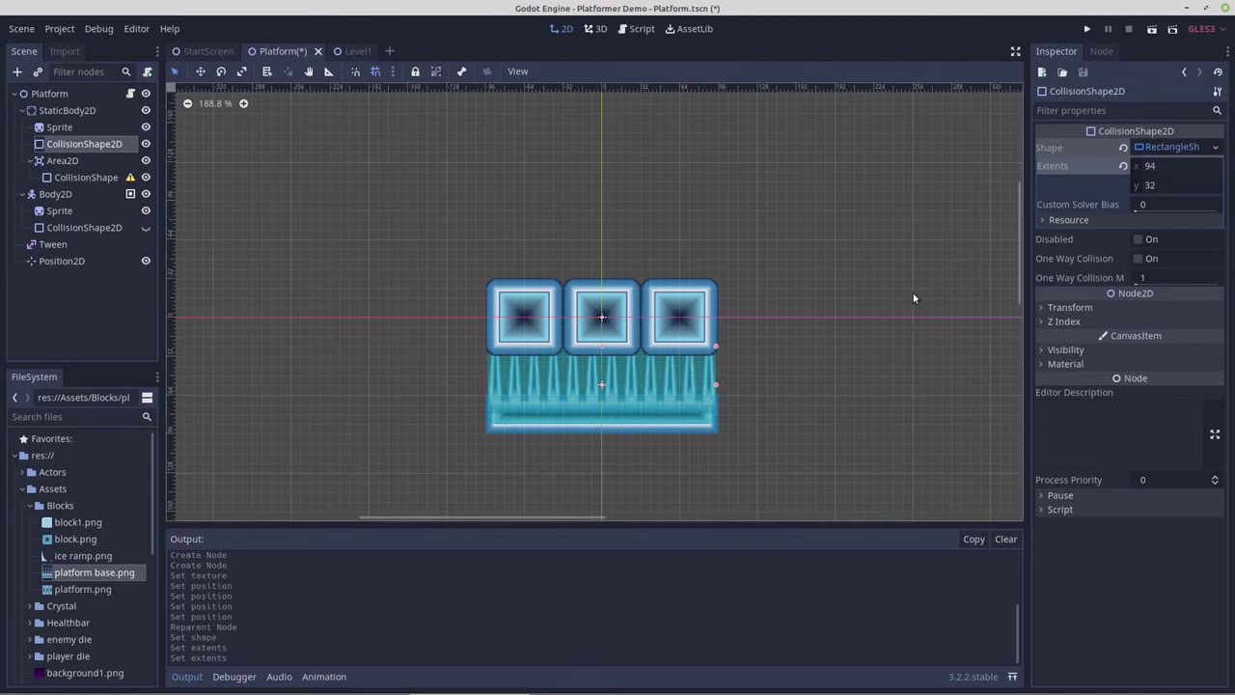
Examine the base's collision rectangle against Body2D's collision shape up close, and select the Area2D.
scroll(811, 437, "up", 5)
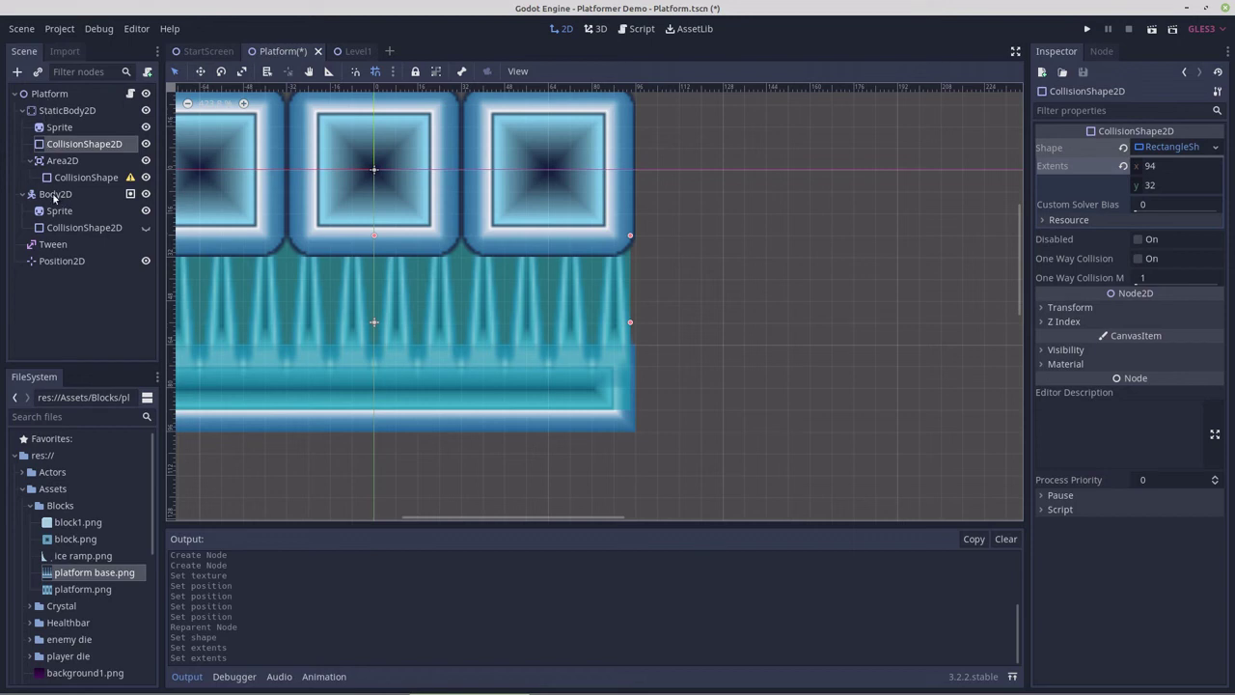
left_click(59, 227)
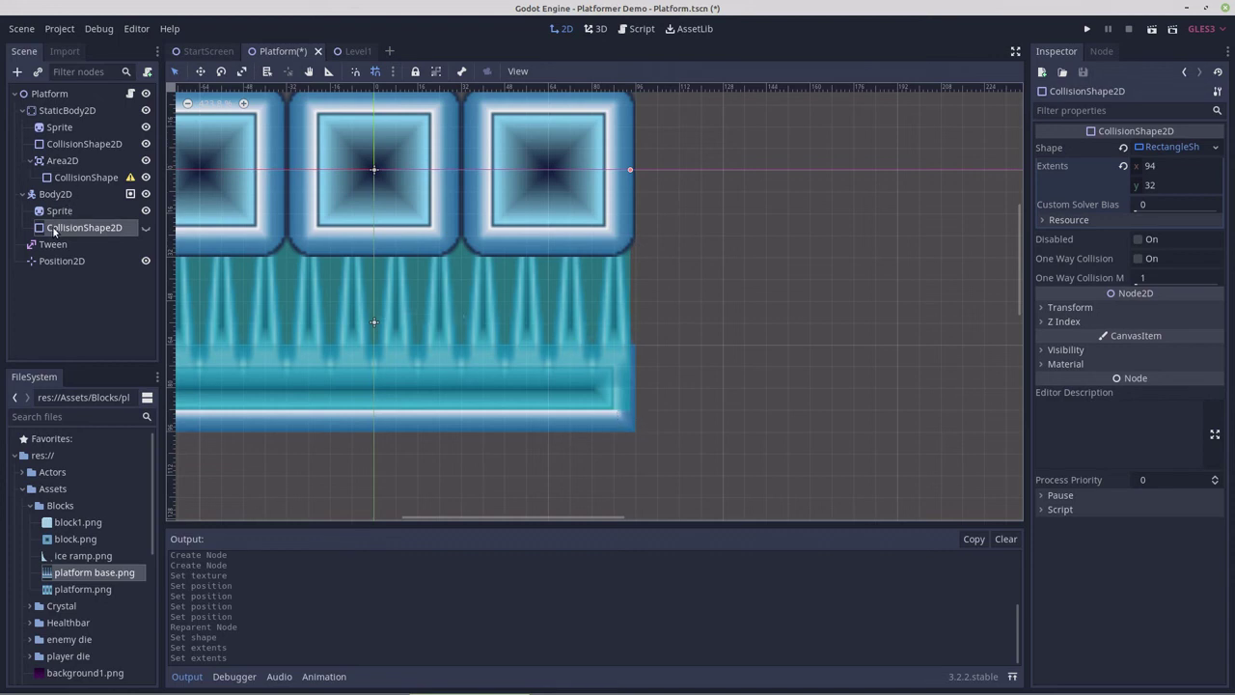
left_click_drag(60, 228, 398, 259)
left_click(62, 161)
scroll(822, 338, "down", 2)
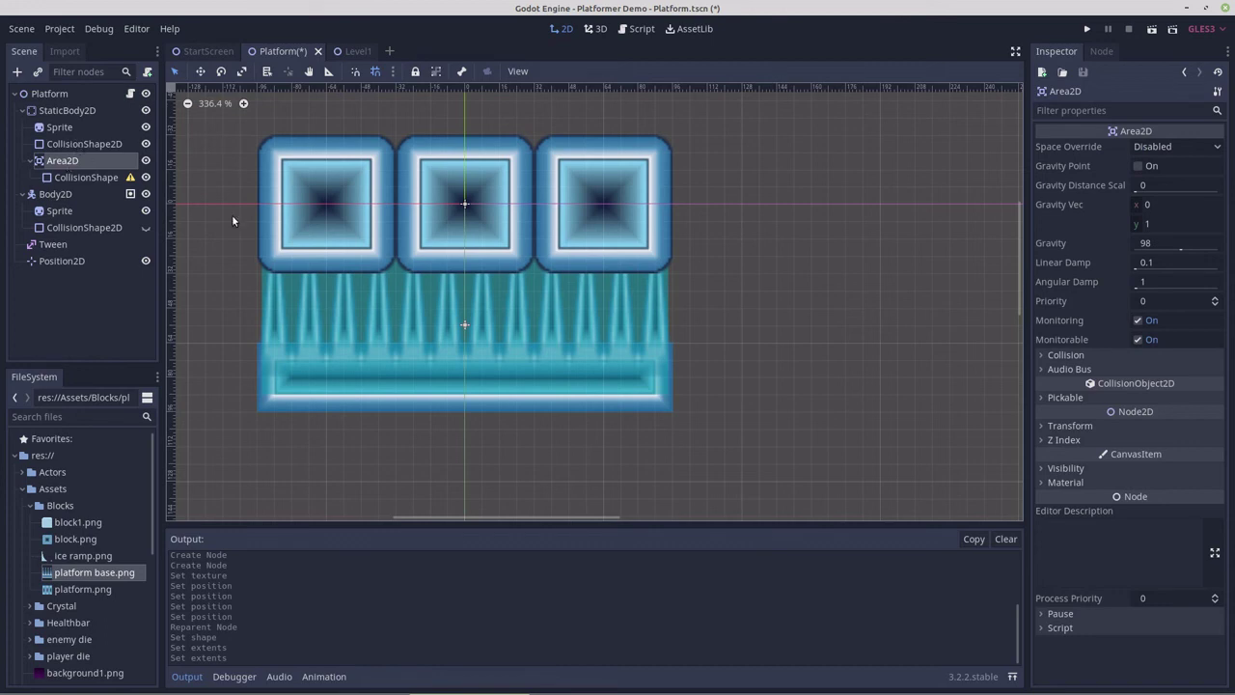
Set the Y position of the StaticBody2D's CollisionShape2D to 8.
left_click(87, 177)
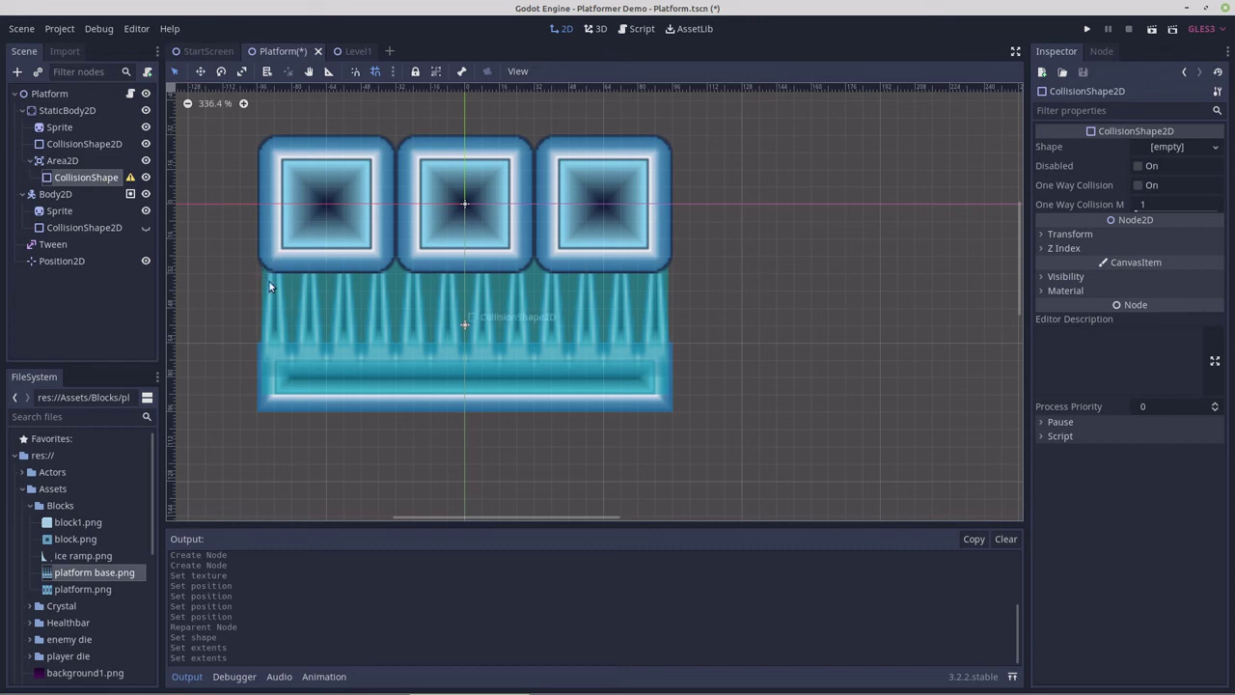
left_click(67, 144)
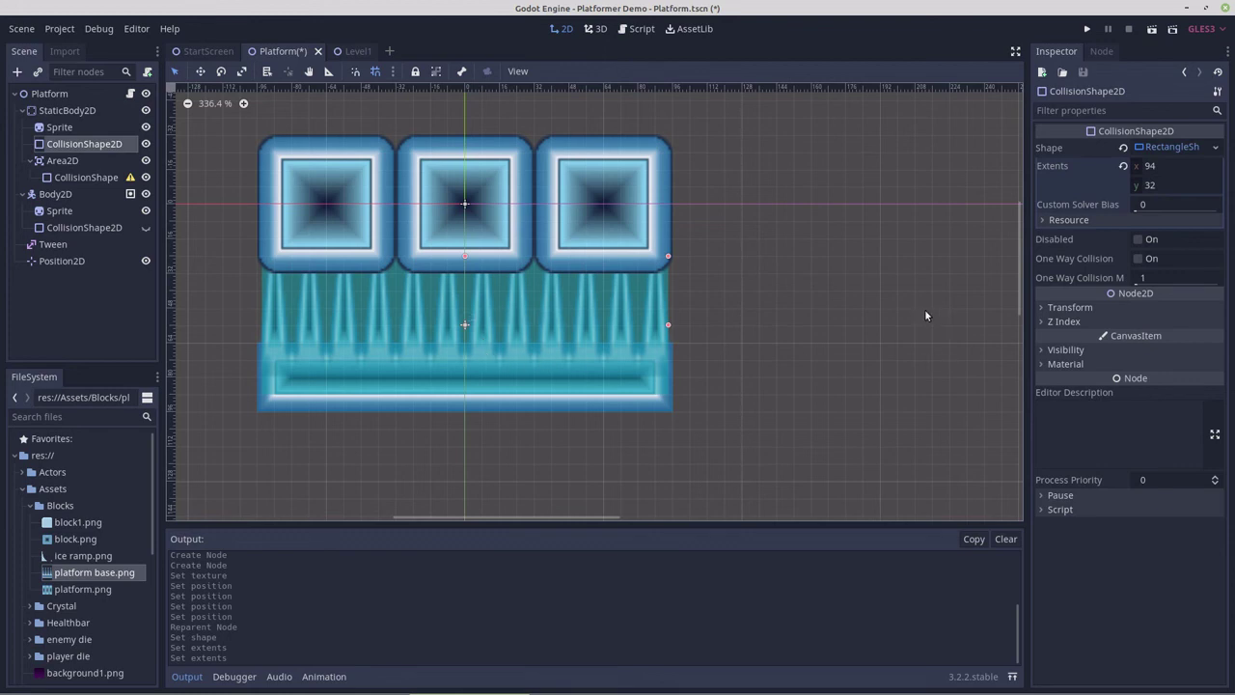
left_click(1149, 193)
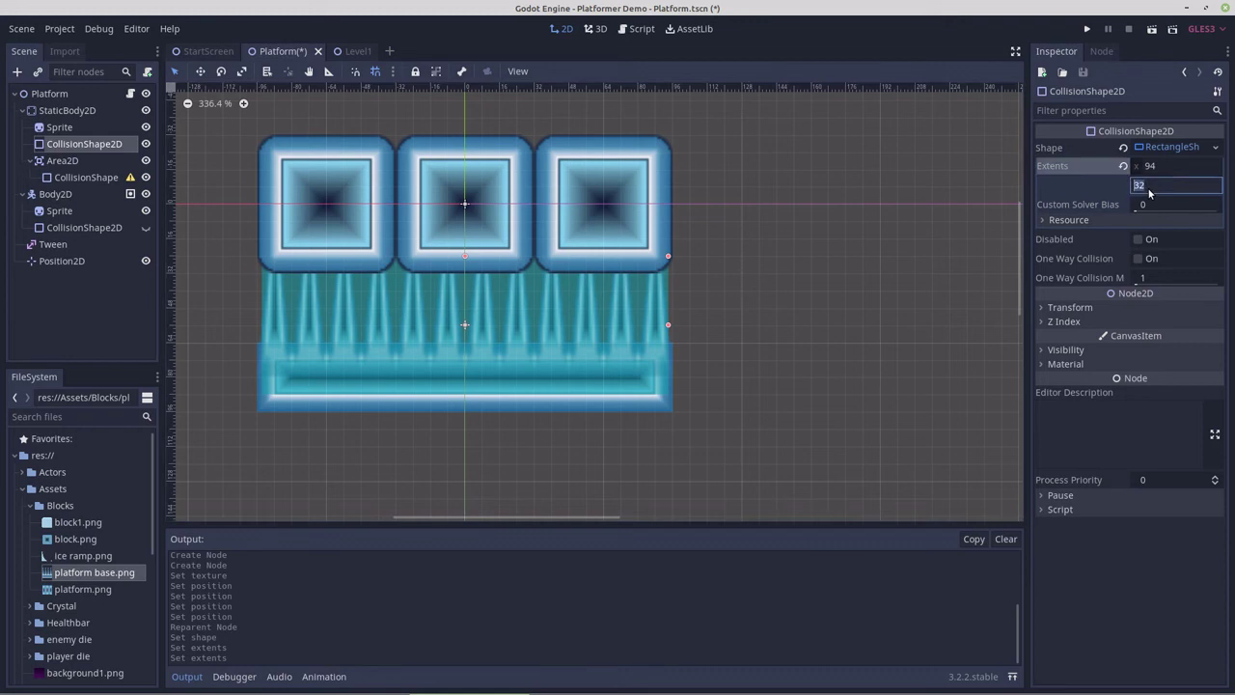
left_click(1149, 193)
left_click(1044, 308)
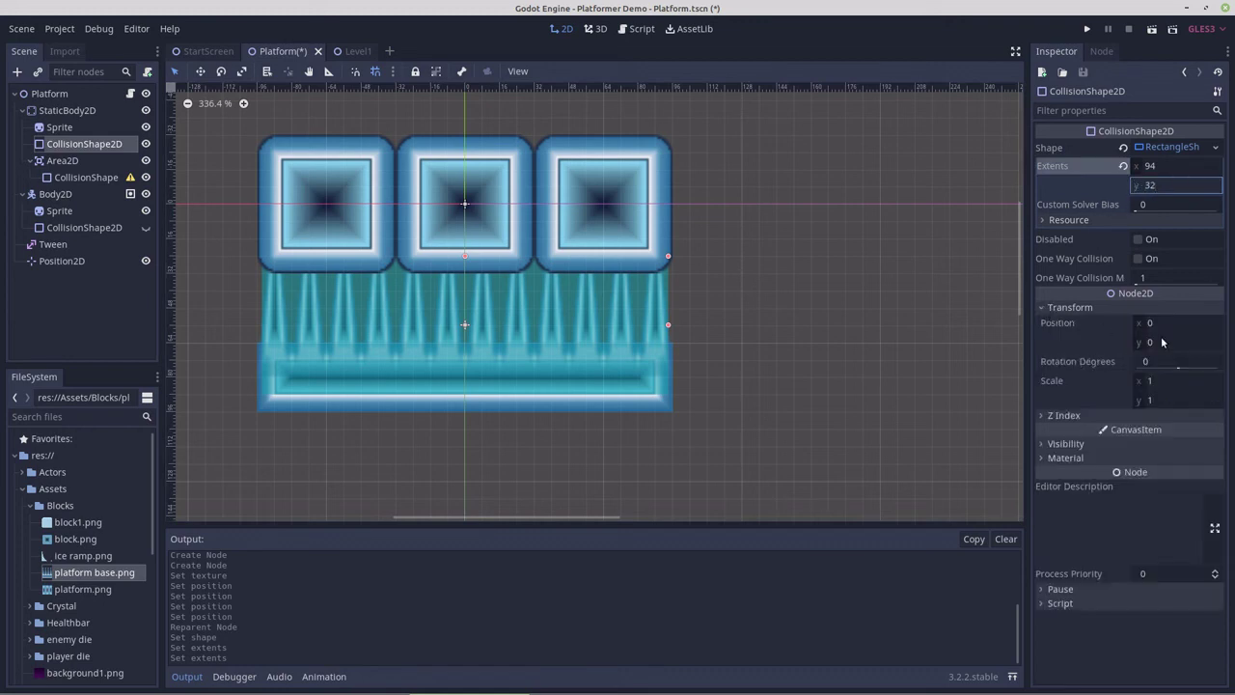
left_click(1156, 343)
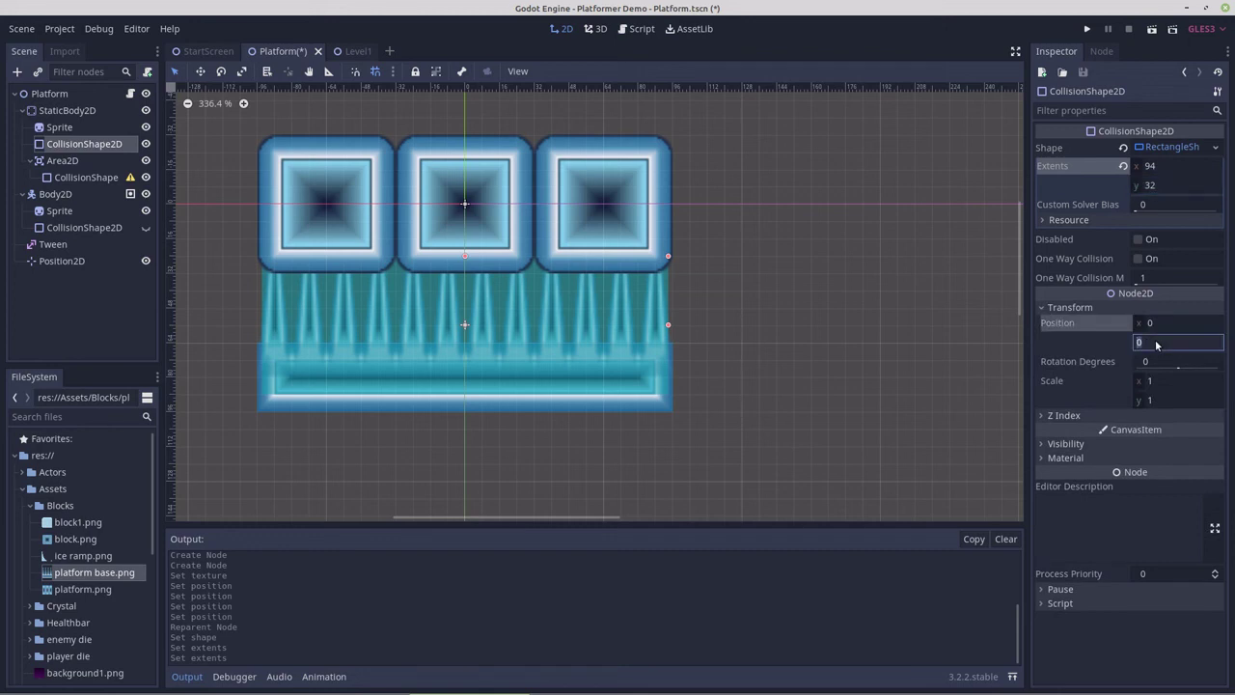
type("-8")
key("ctrl+z")
double_click(1147, 344)
type("+8")
key("ctrl+z")
type("8")
key("Return")
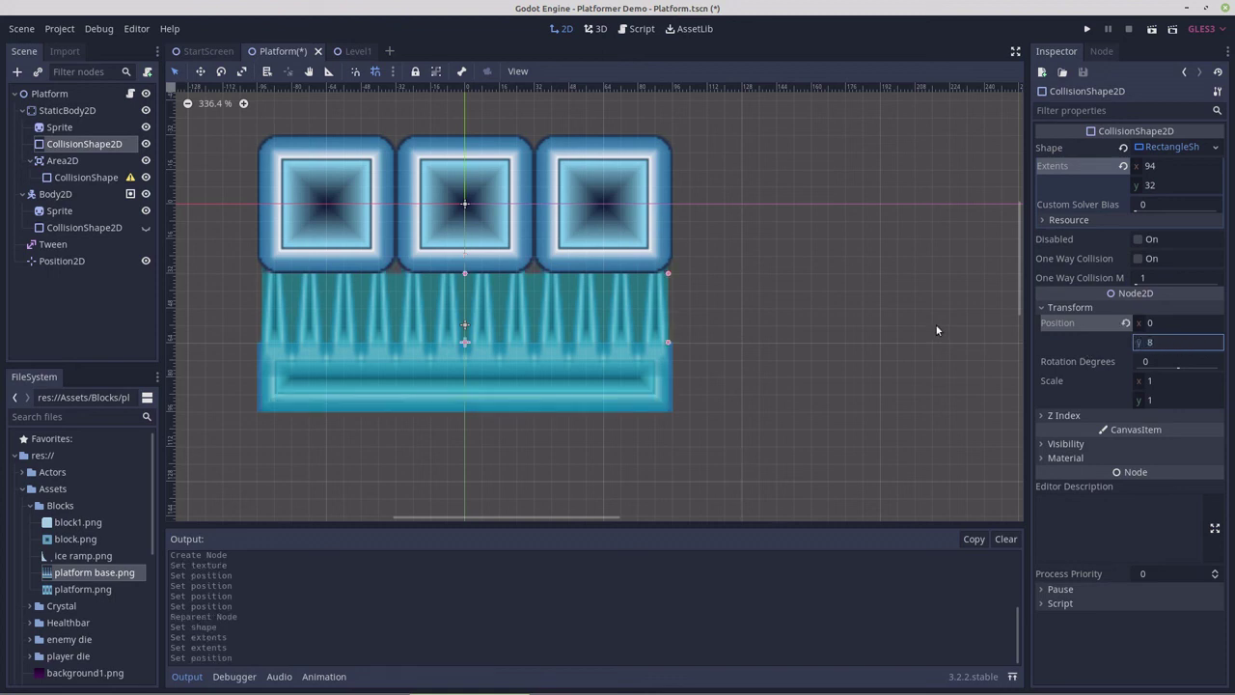
Check the base collision rectangle's upper edge up close and hide Body2D to expose the full spikes.
scroll(607, 284, "up", 5)
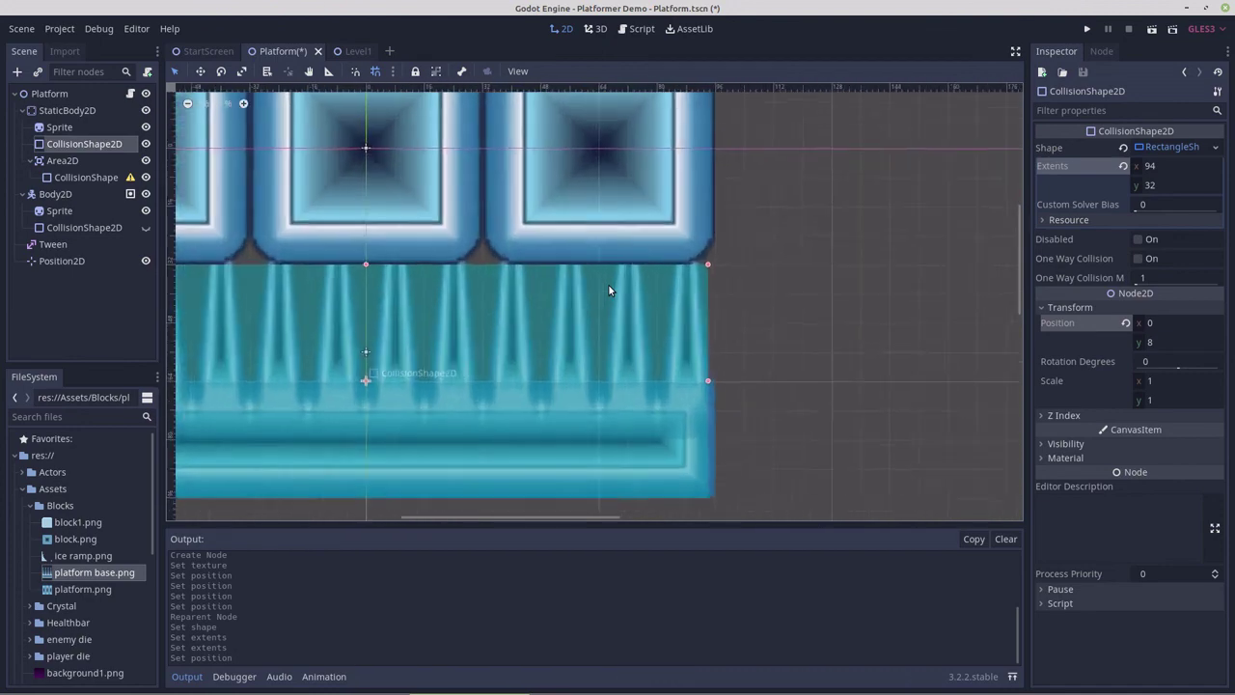
scroll(609, 286, "up", 6)
scroll(609, 286, "down", 7)
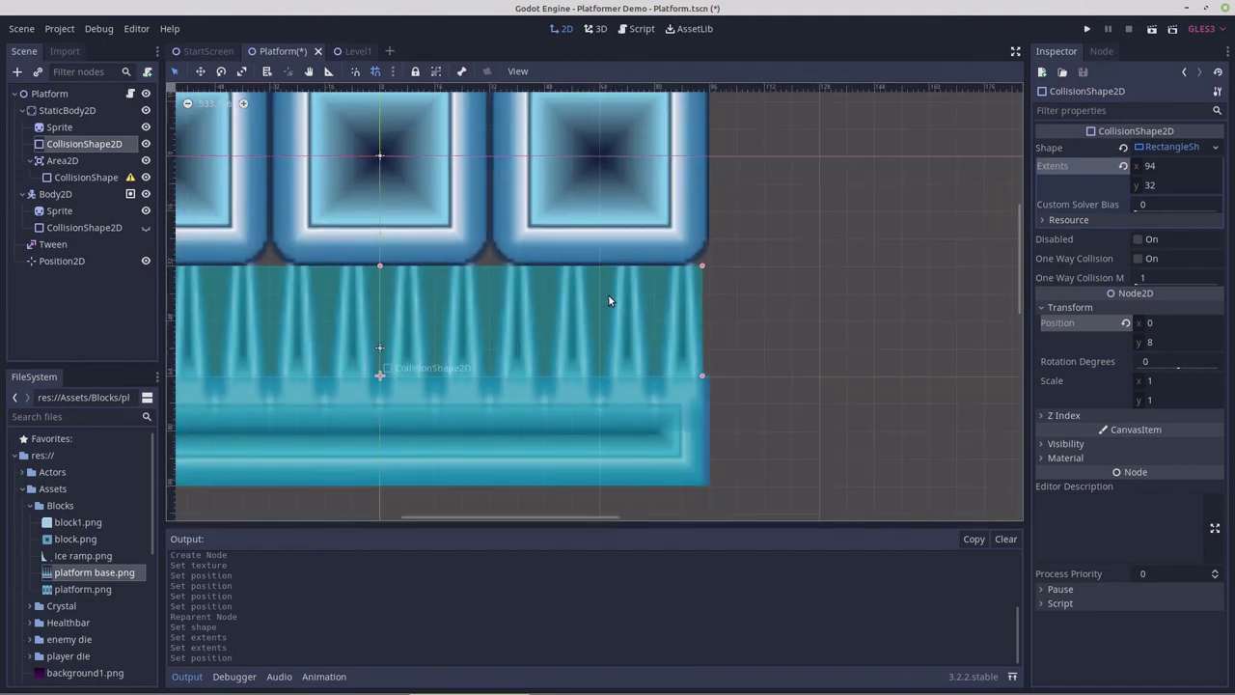
scroll(608, 301, "down", 1)
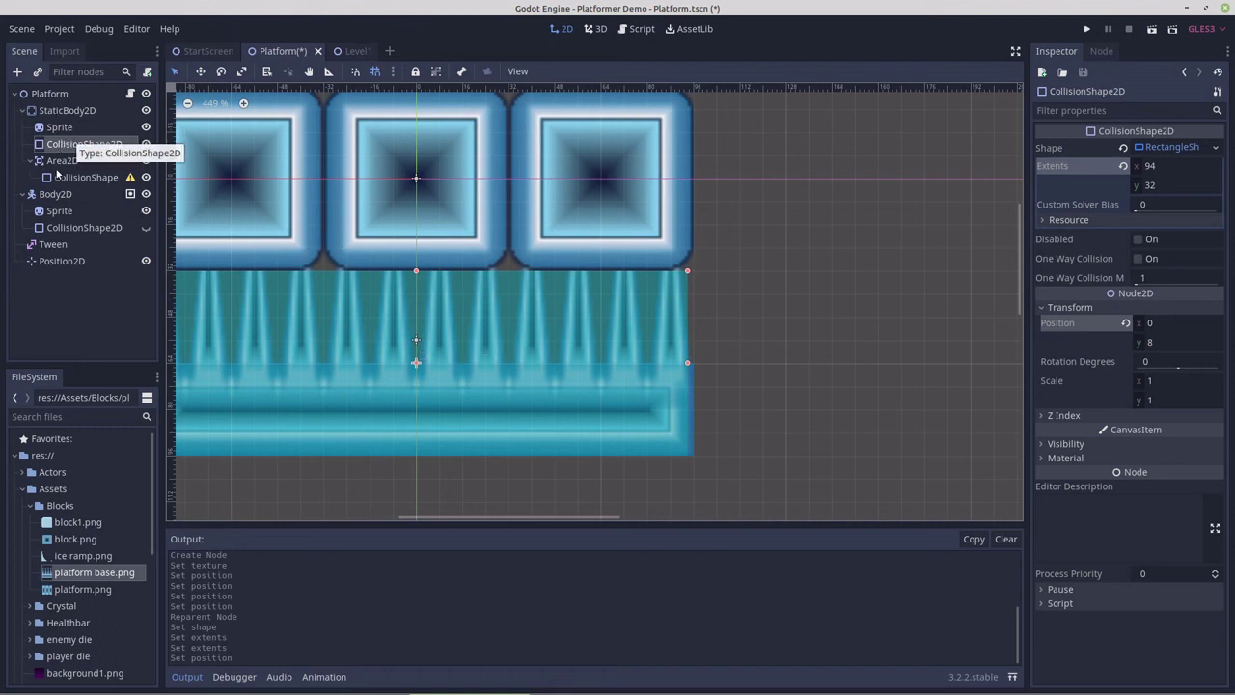
left_click(146, 211)
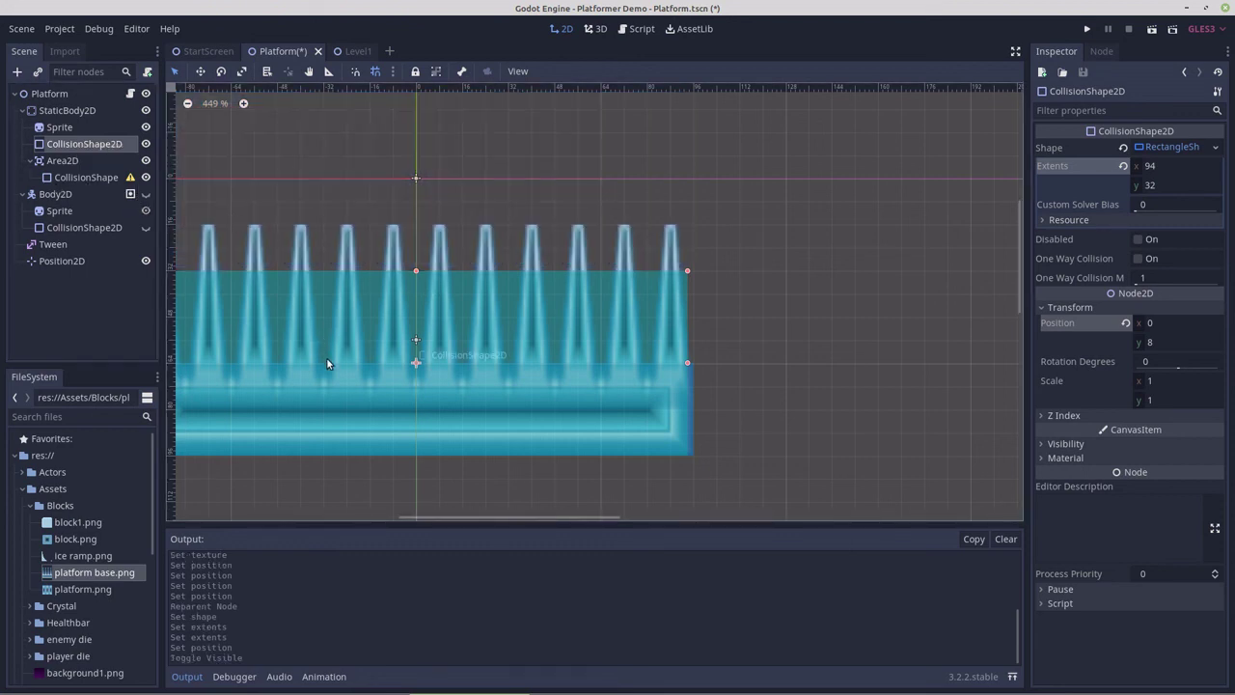
middle_click_drag(326, 363, 441, 358)
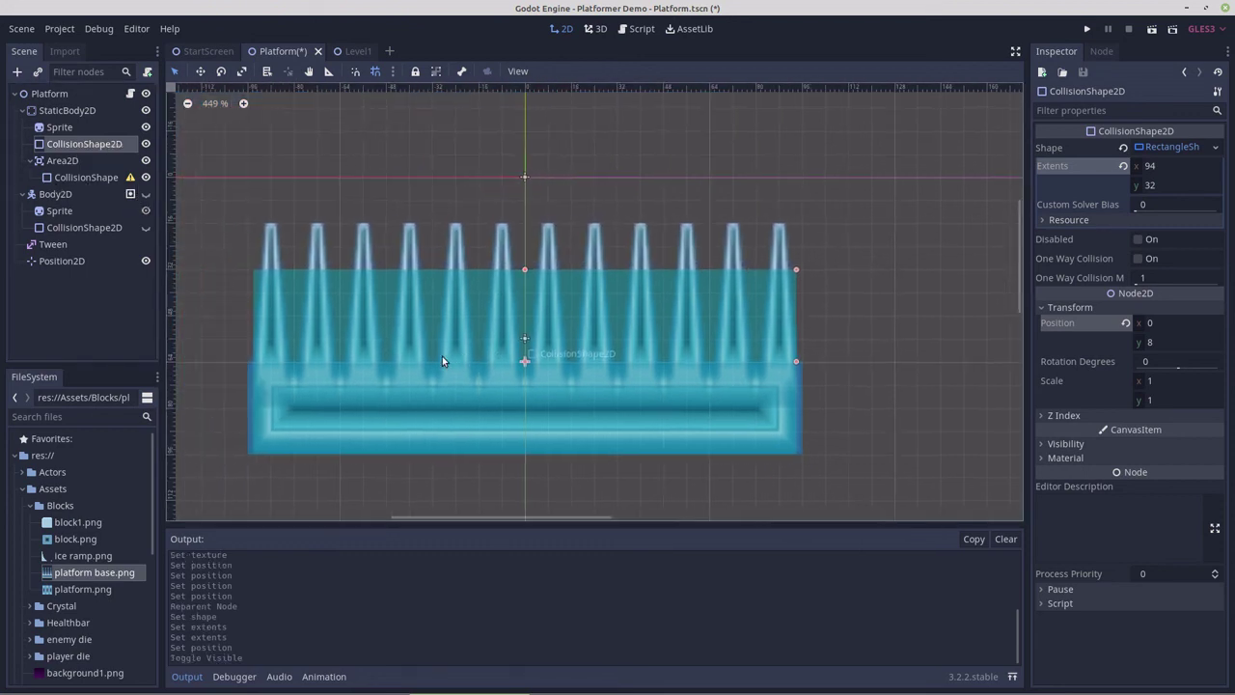
Give the Area2D's CollisionShape2D a new RectangleShape2D and open the shape's properties.
left_click(74, 181)
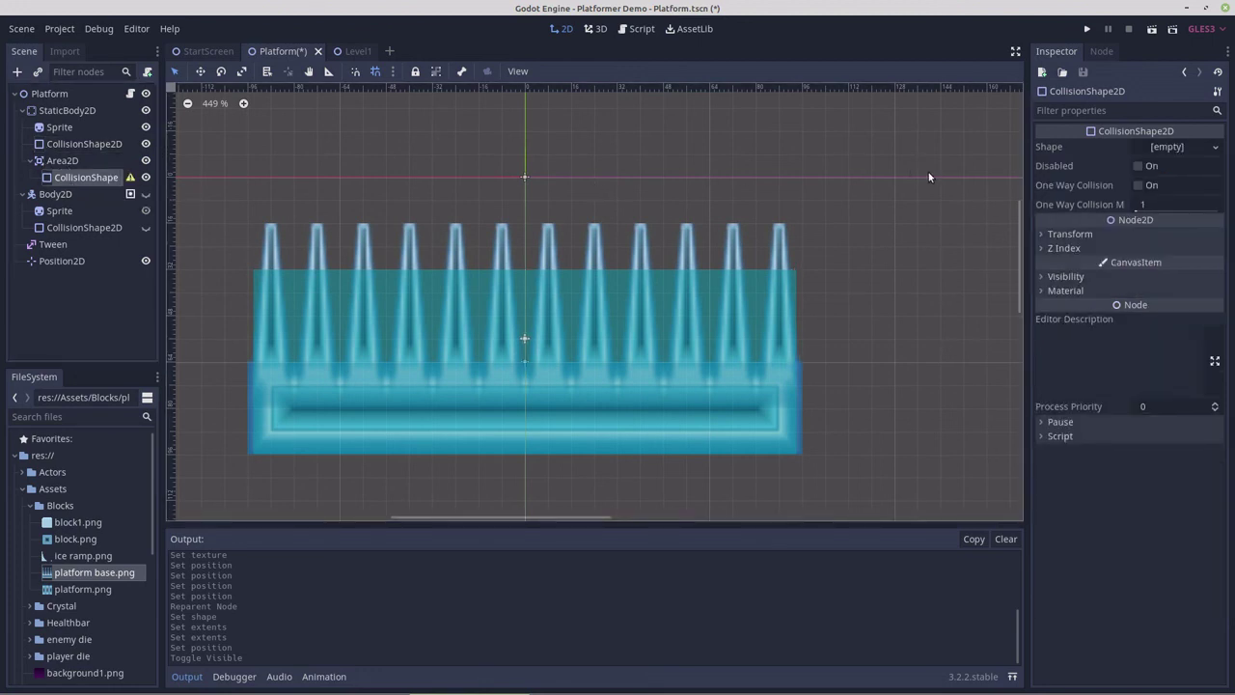
left_click(1176, 149)
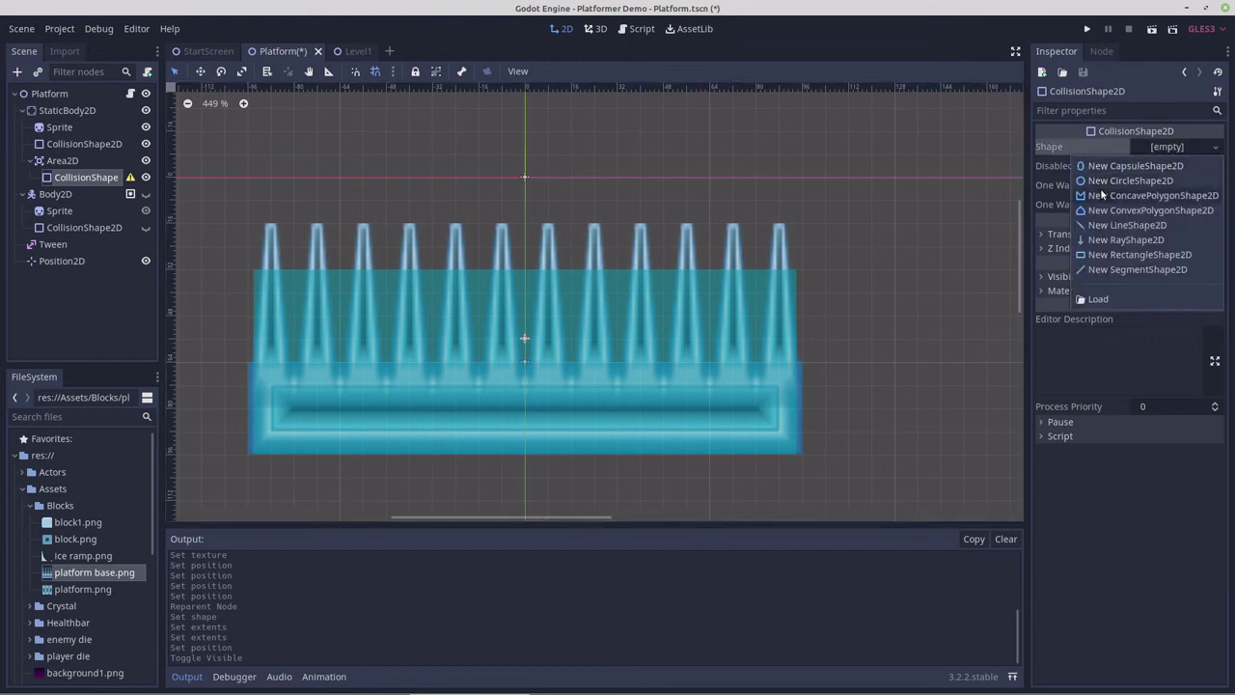
left_click(1107, 257)
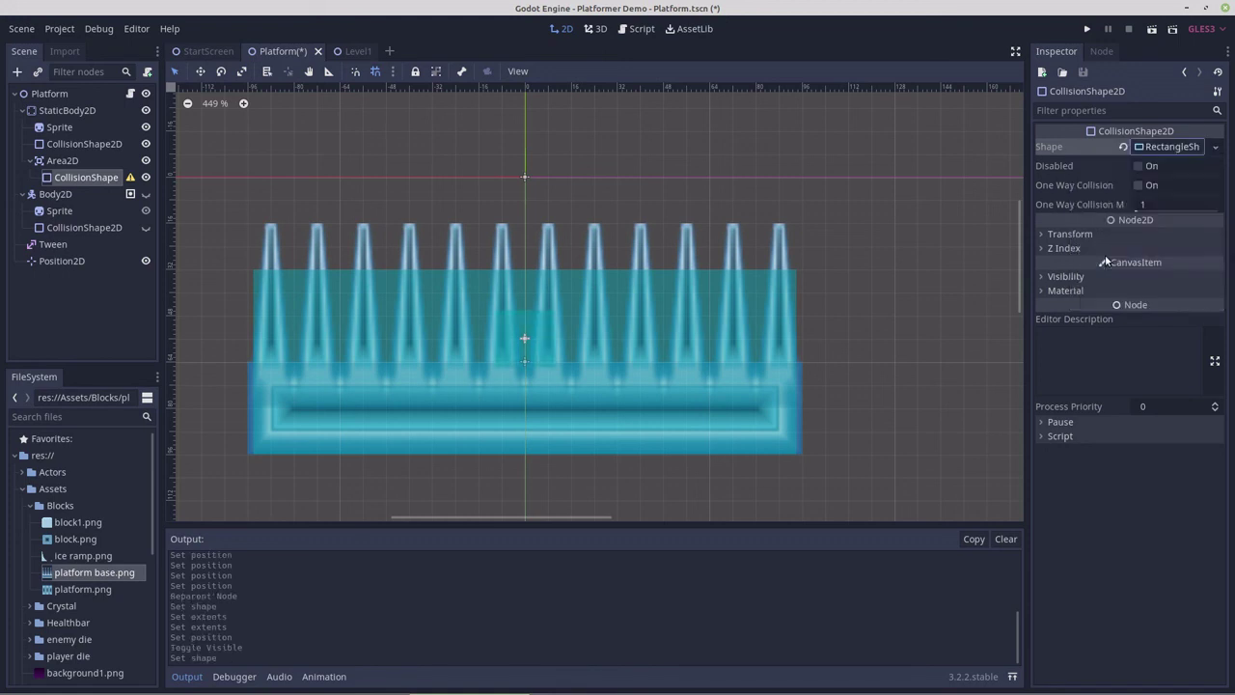
left_click(1163, 148)
Set the extents of the Area2D's collision rectangle to 96 in X and 7 in Y.
left_click(1154, 167)
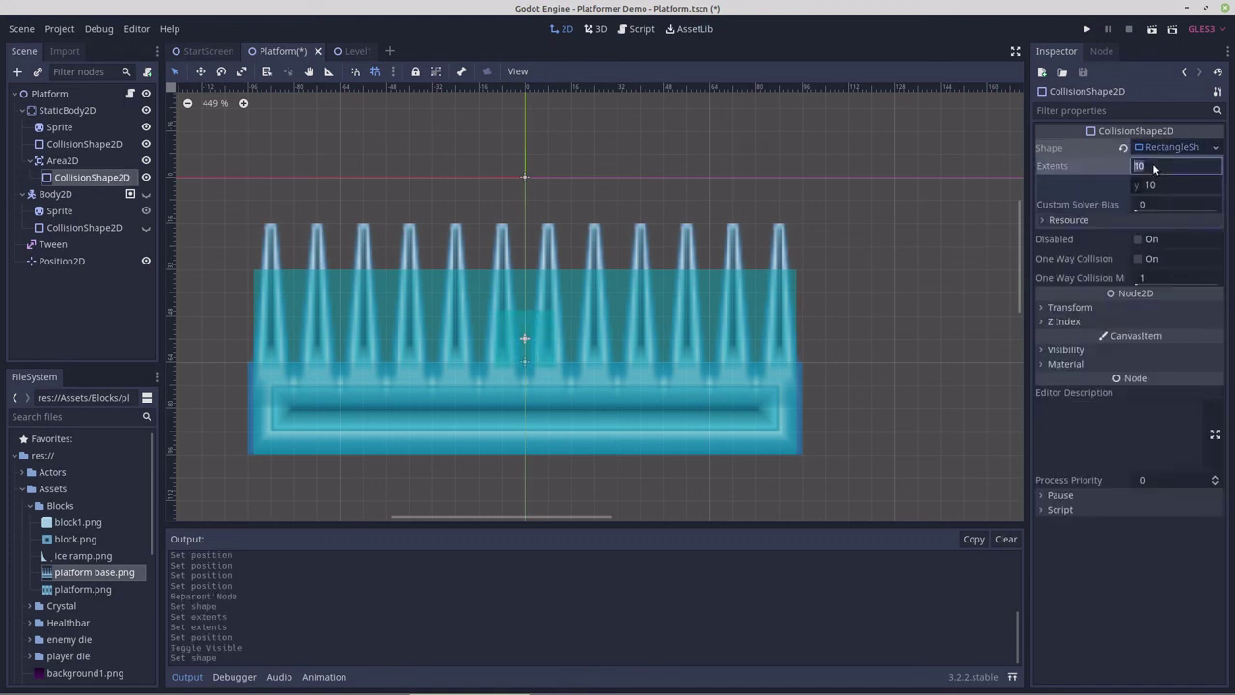
type("96")
left_click(1152, 183)
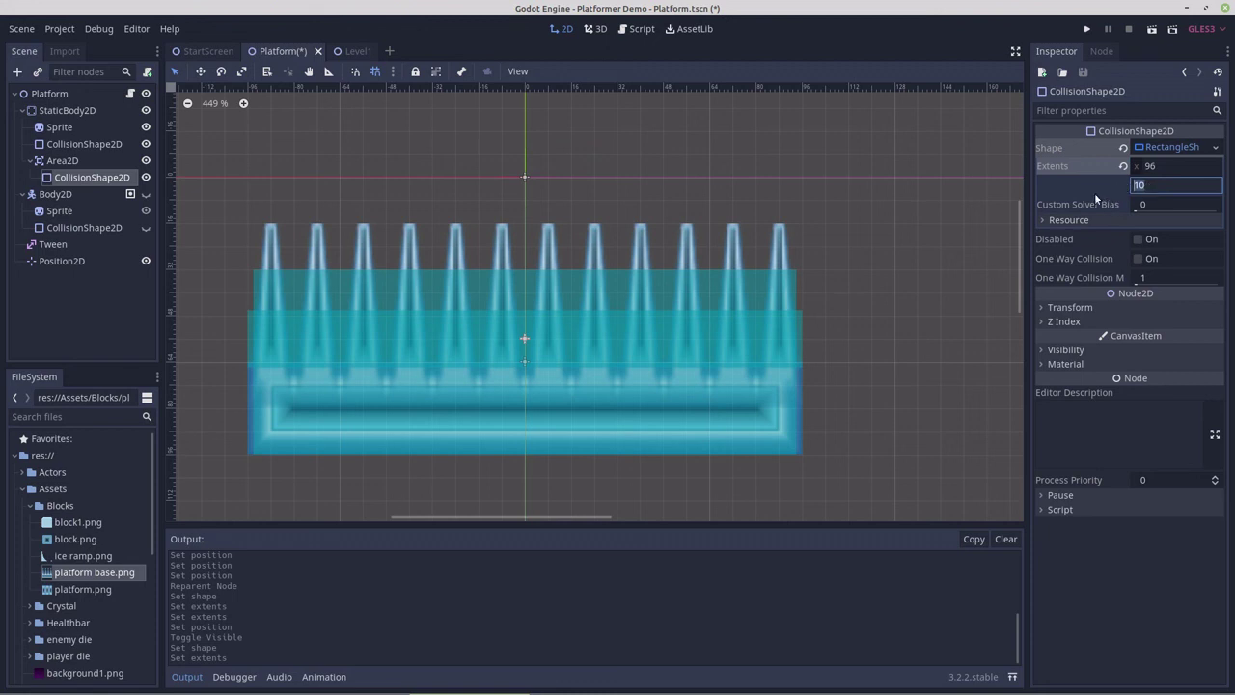
type("7")
key("Return")
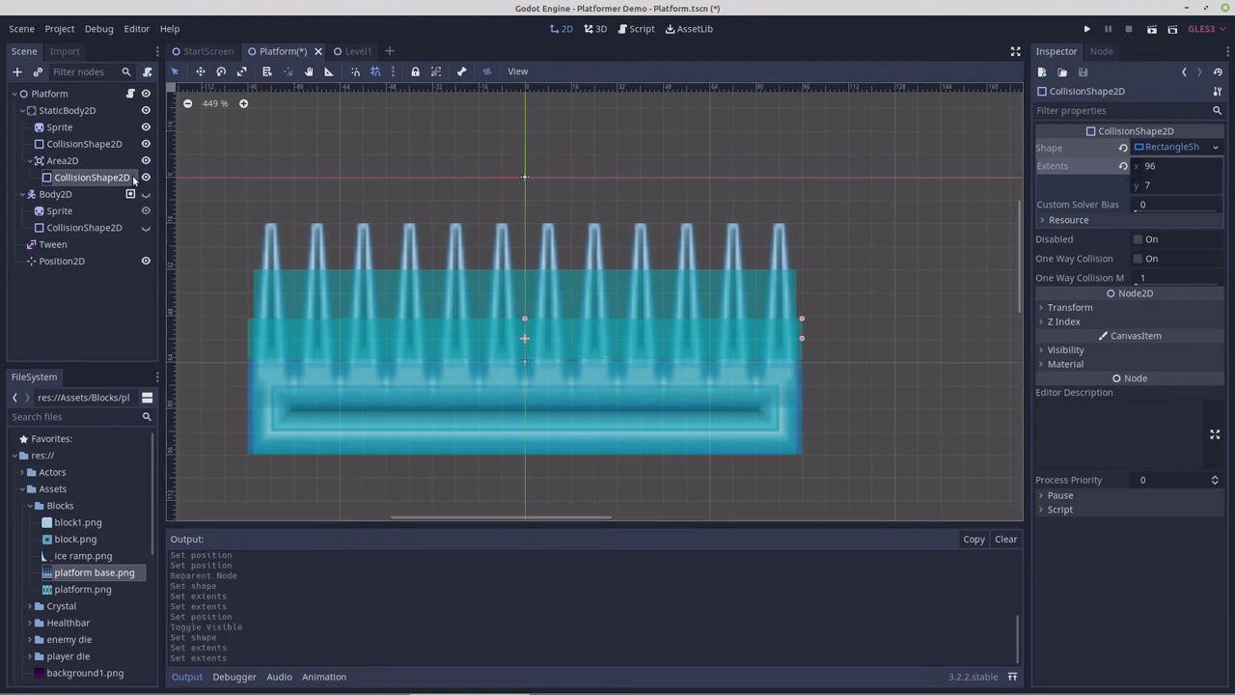
Move the Area2D up to the spike tips by setting its Y position to -33, and show Body2D again.
left_click(61, 162)
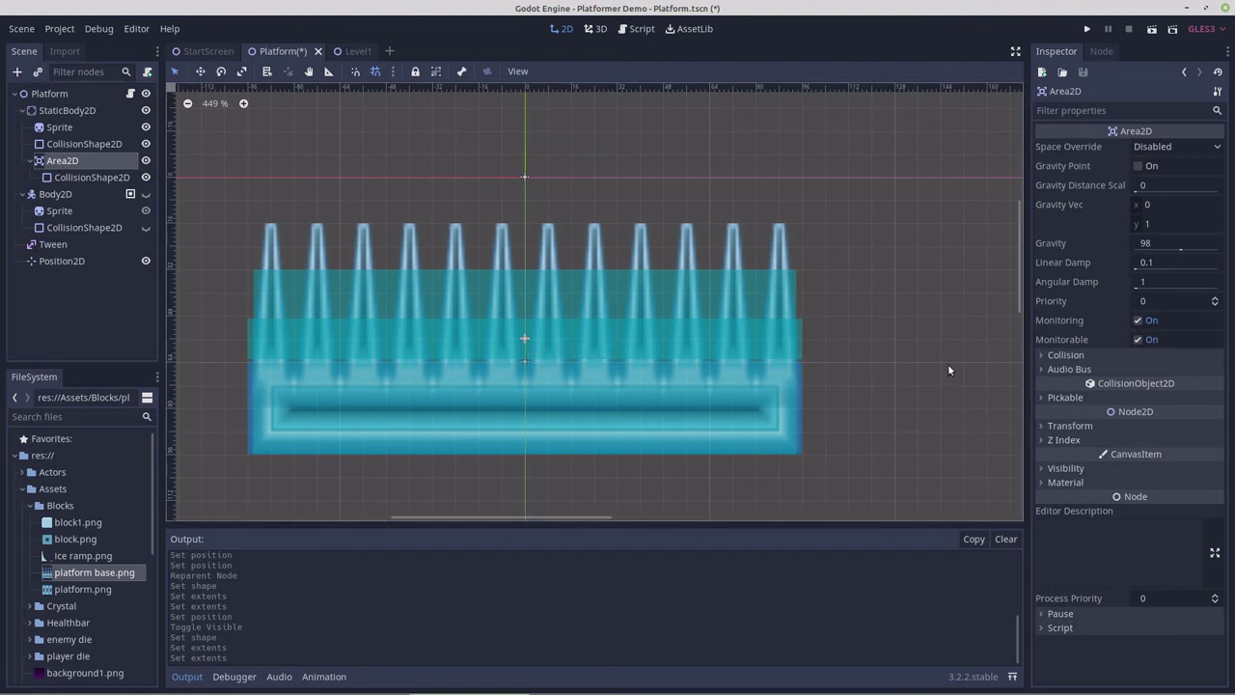
left_click(1043, 428)
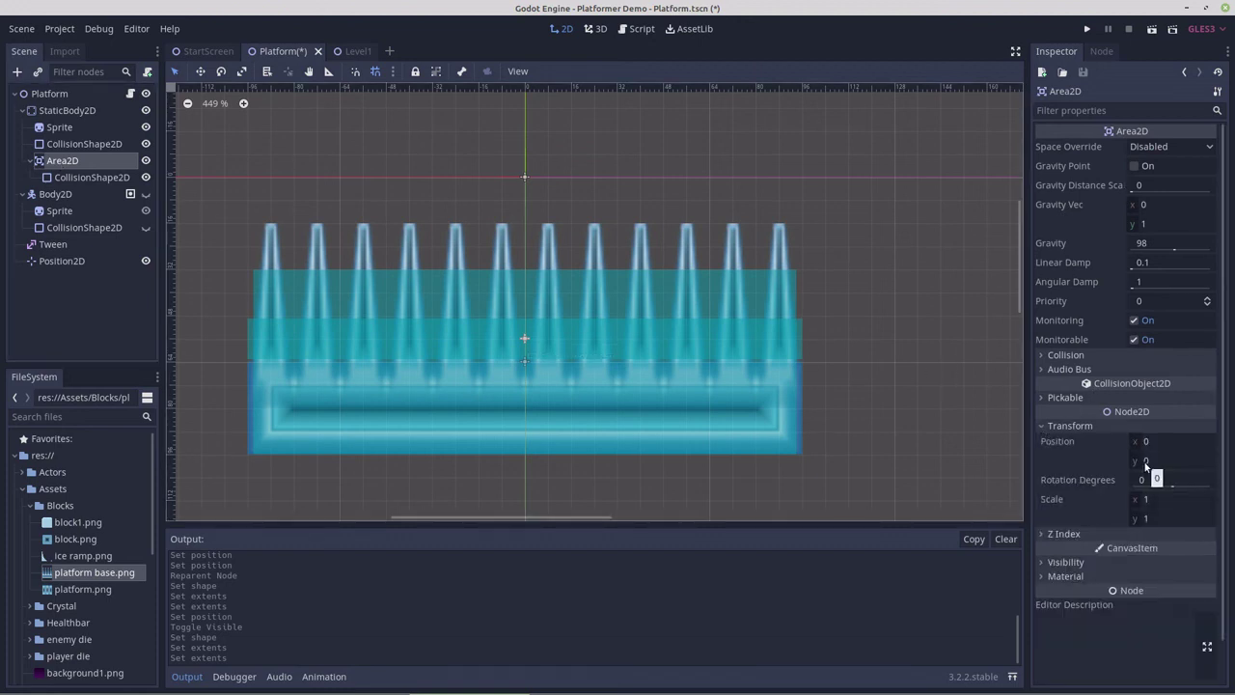
left_click(1145, 462)
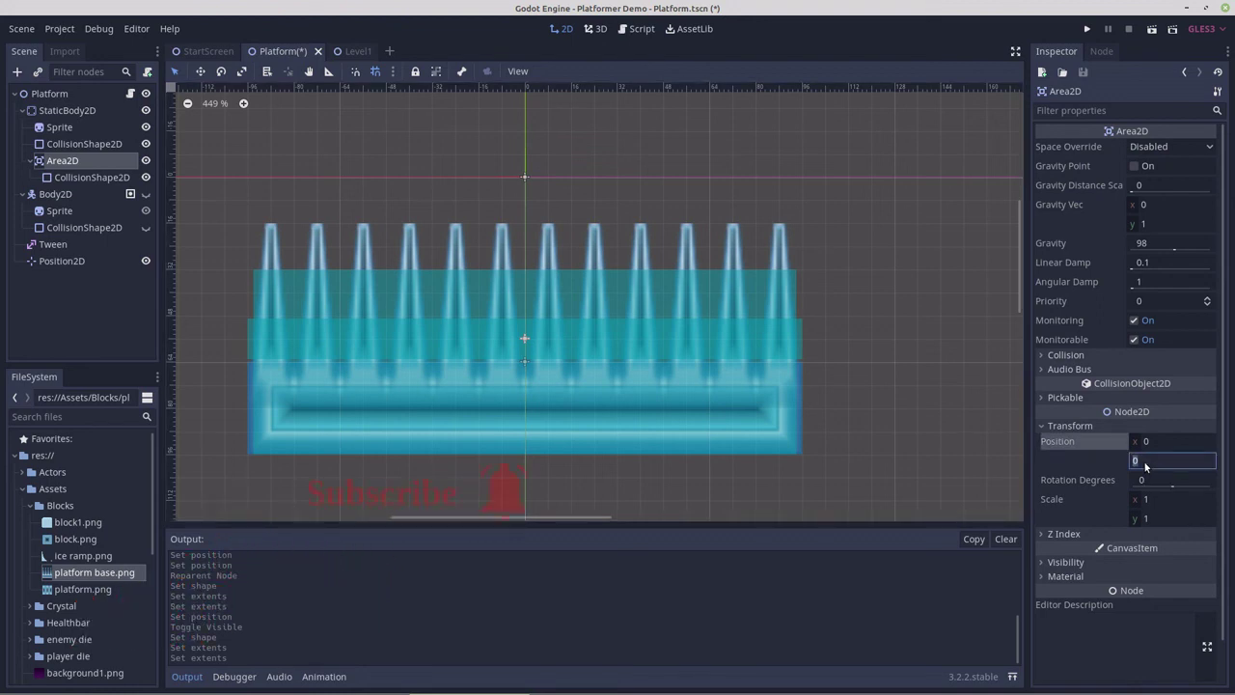
type("-32")
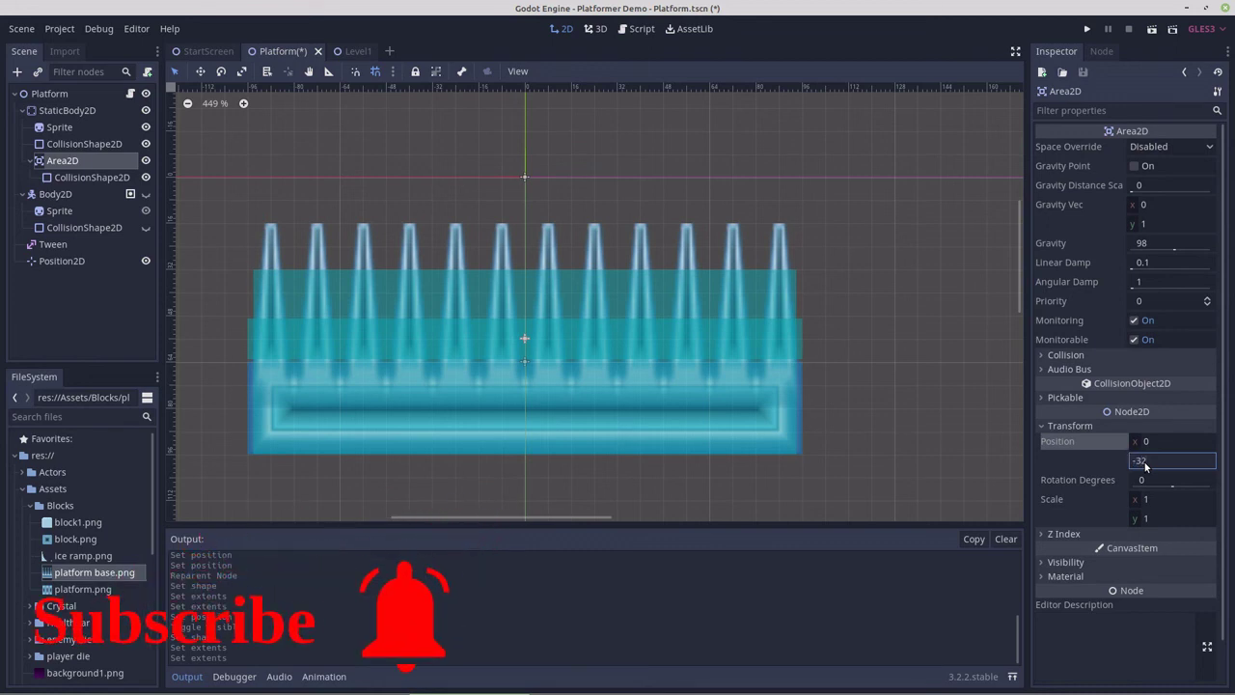
key("Return")
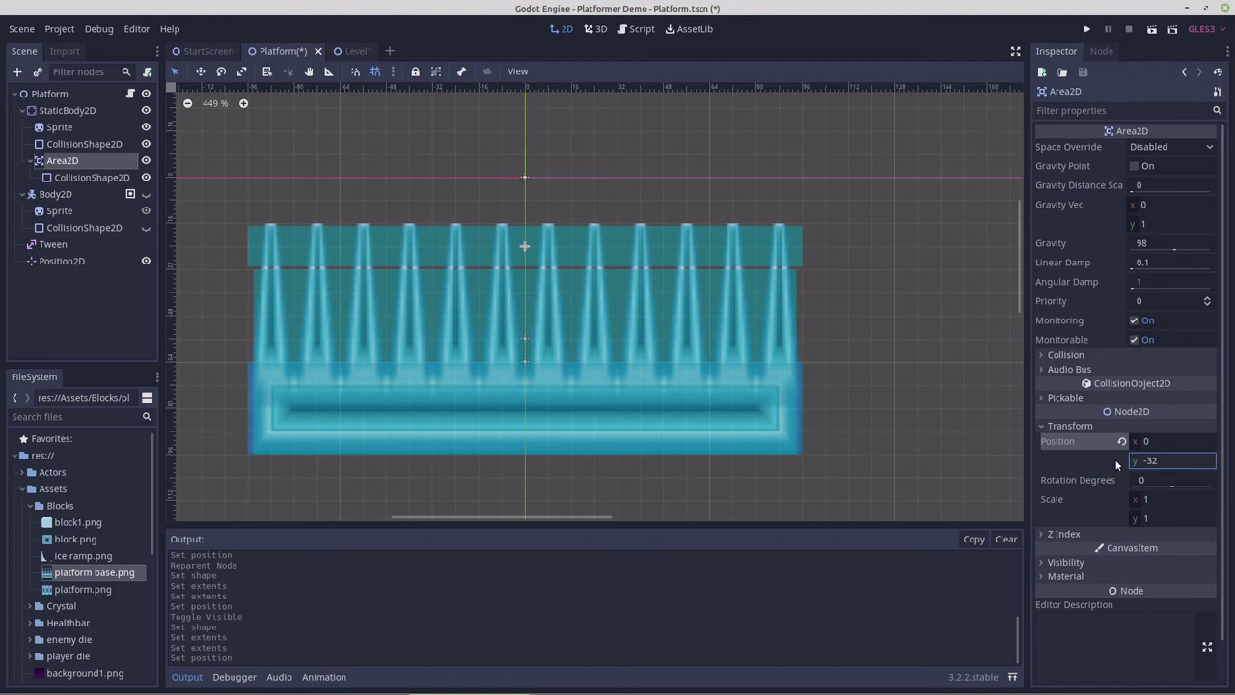
left_click(1160, 462)
left_click_drag(1149, 462, 1139, 462)
left_click(1142, 461)
key("BackSpace")
type("3")
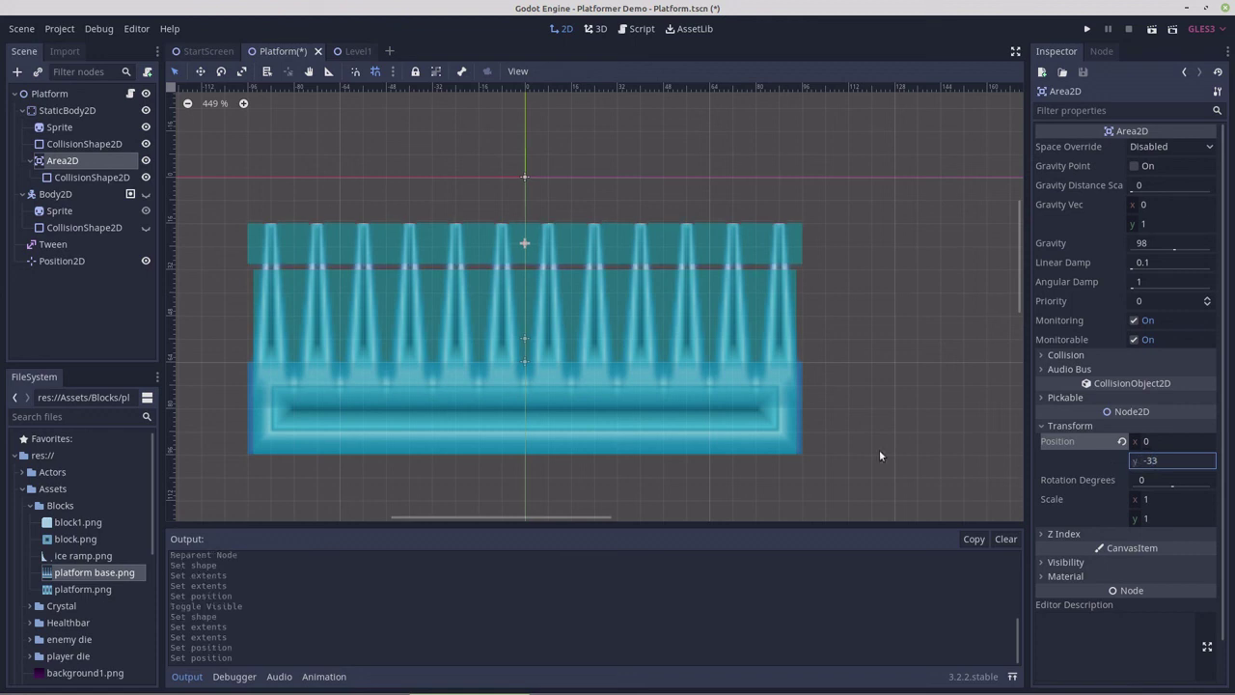
key("Return")
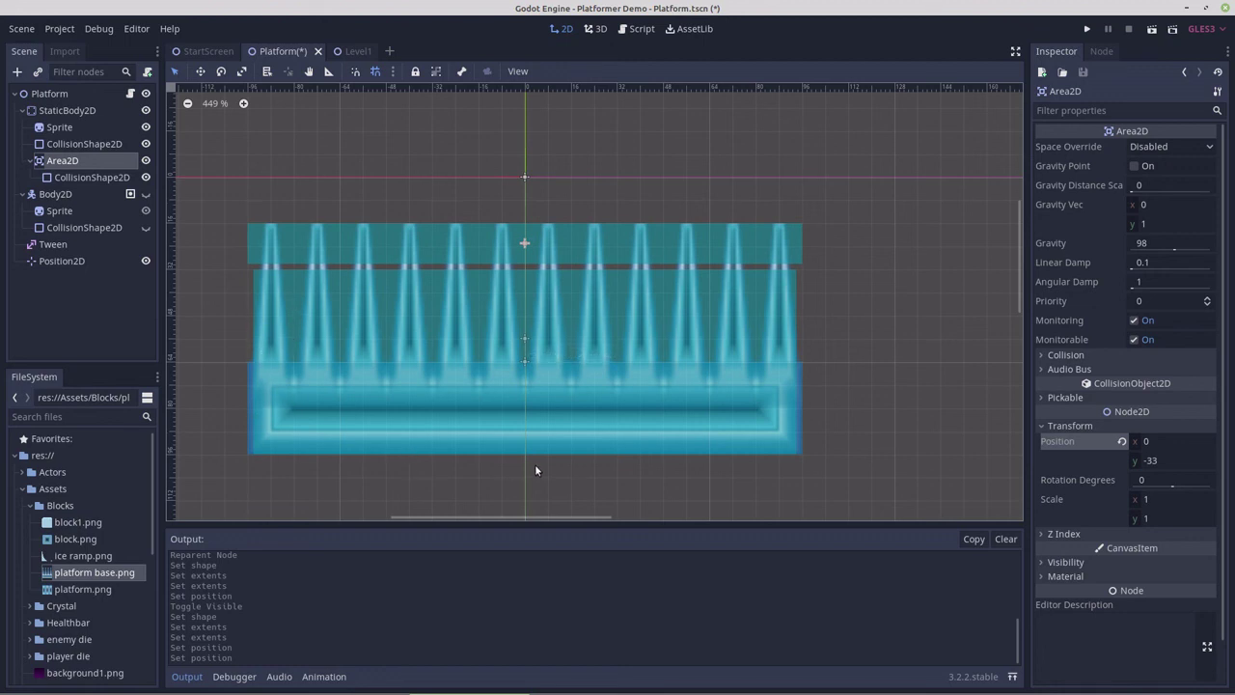
left_click(146, 196)
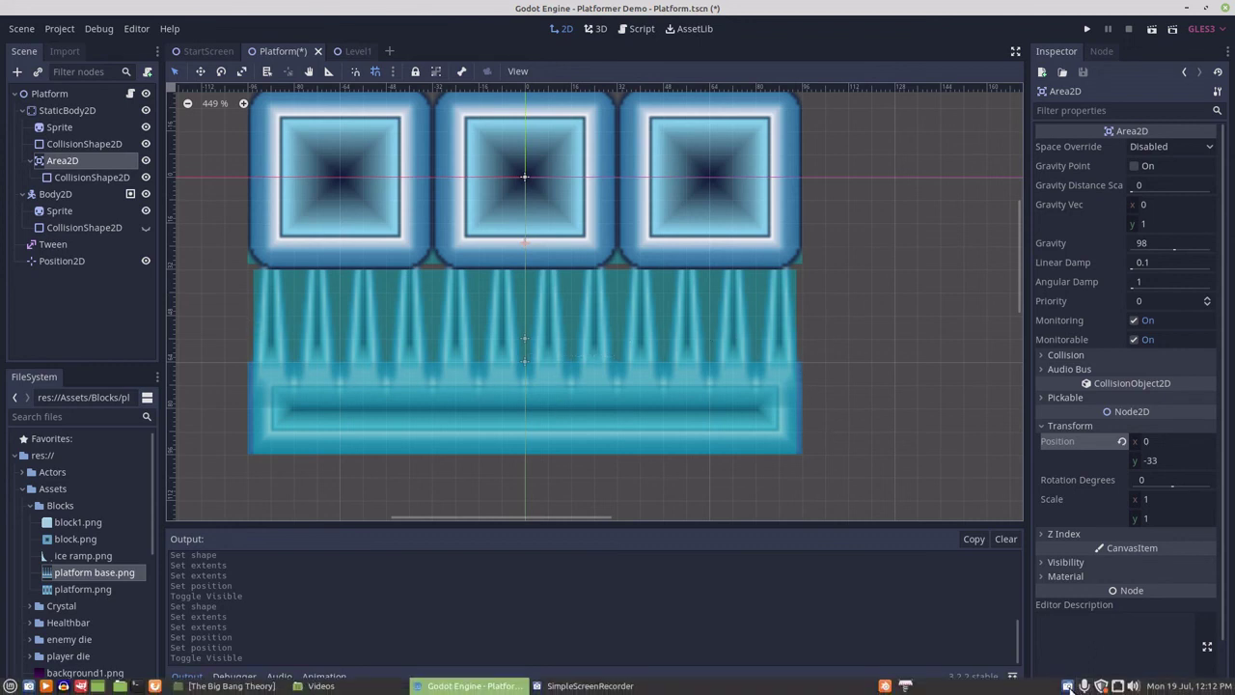
right_click(1074, 686)
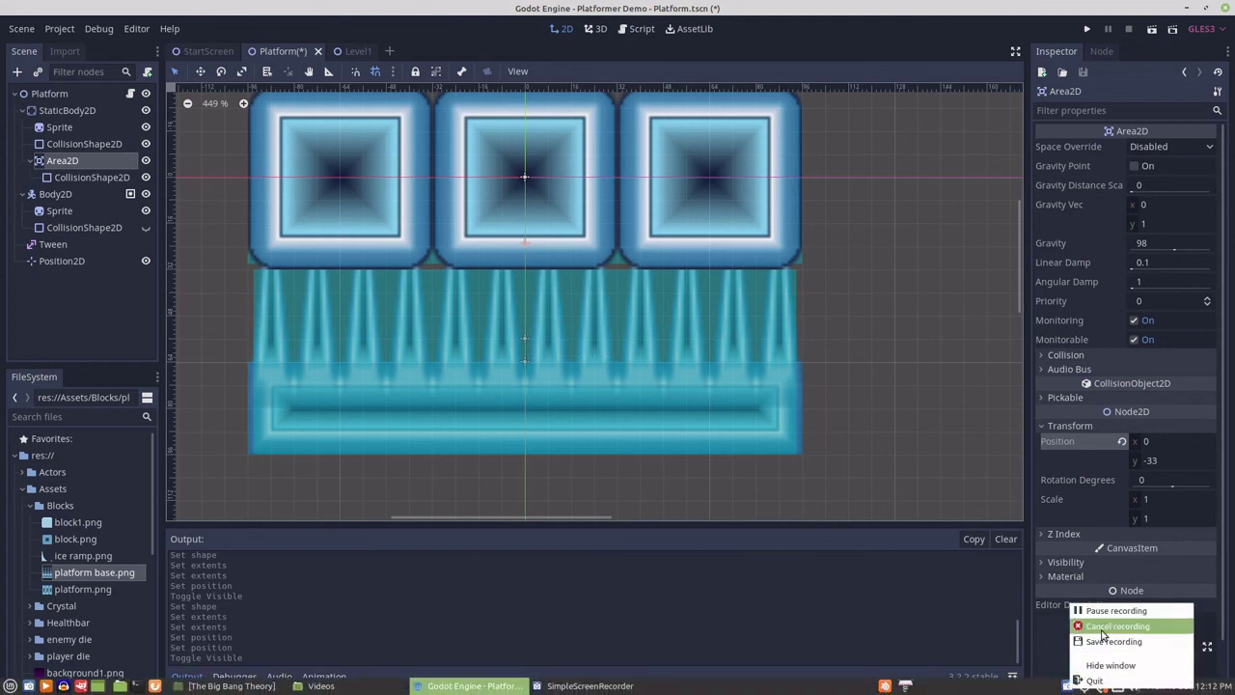